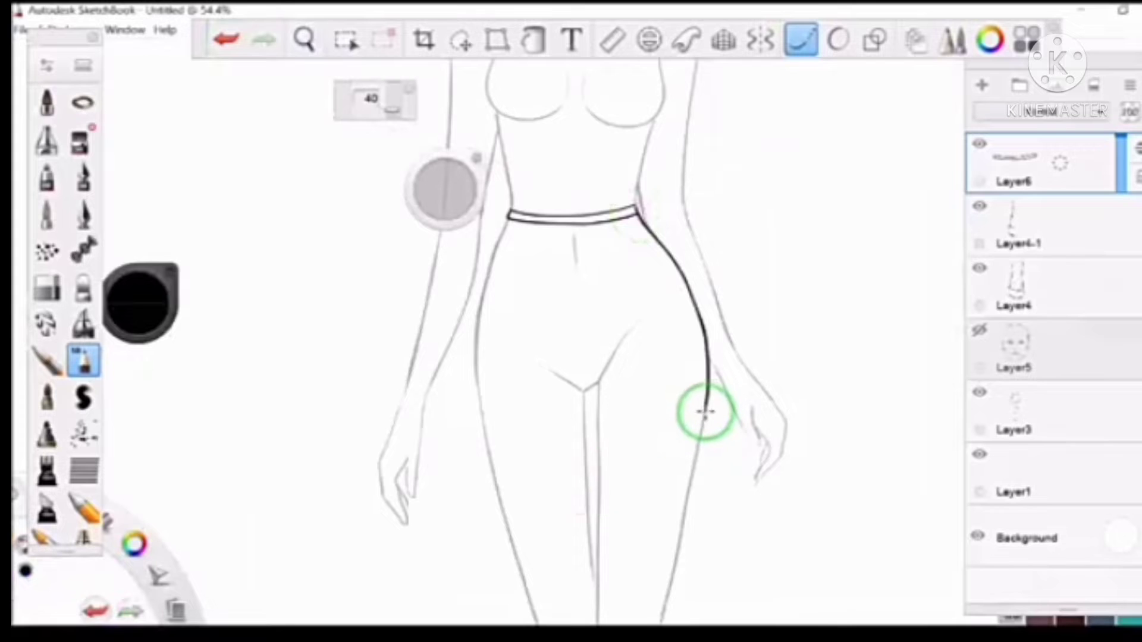
Step: Draw the short hem line across the right thigh and bring the legs into view
drag(704, 411, 589, 443)
drag(482, 307, 476, 399)
click(306, 38)
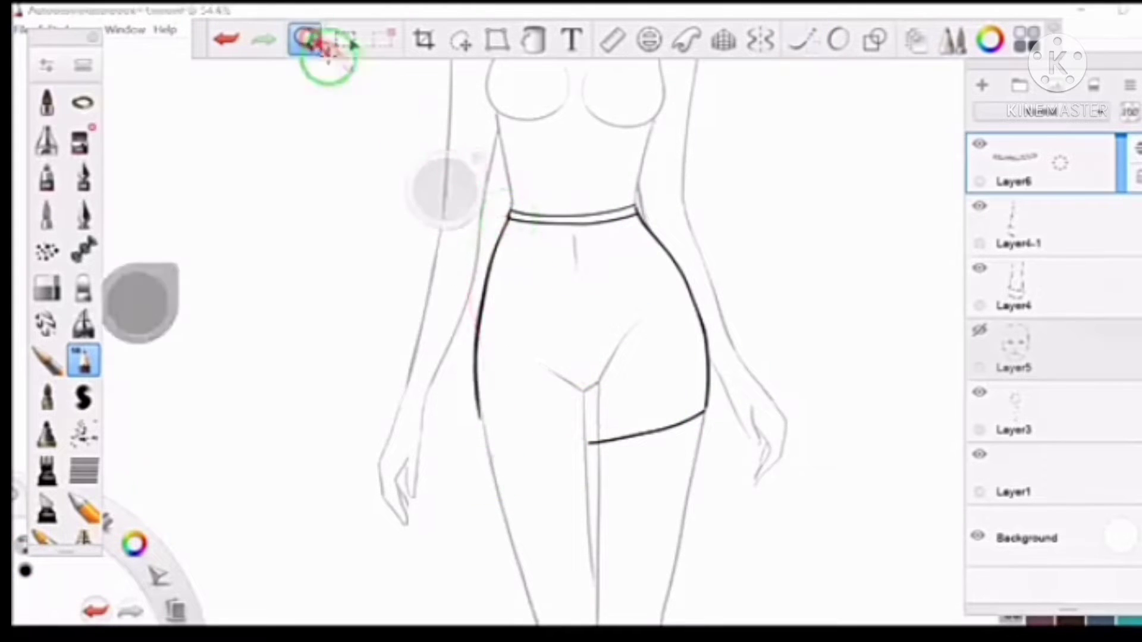
drag(607, 476, 607, 313)
click(801, 39)
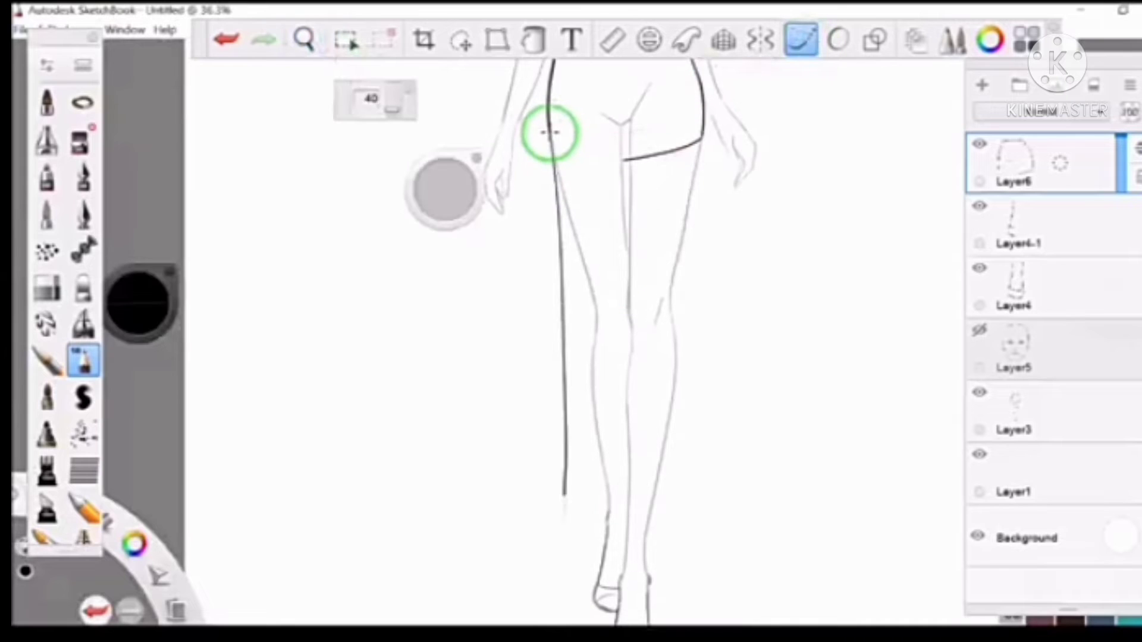
Step: Undo, then restore, the long left skirt line, zooming out to check the full figure
key(ctrl+z)
click(303, 39)
drag(522, 288, 458, 229)
click(800, 39)
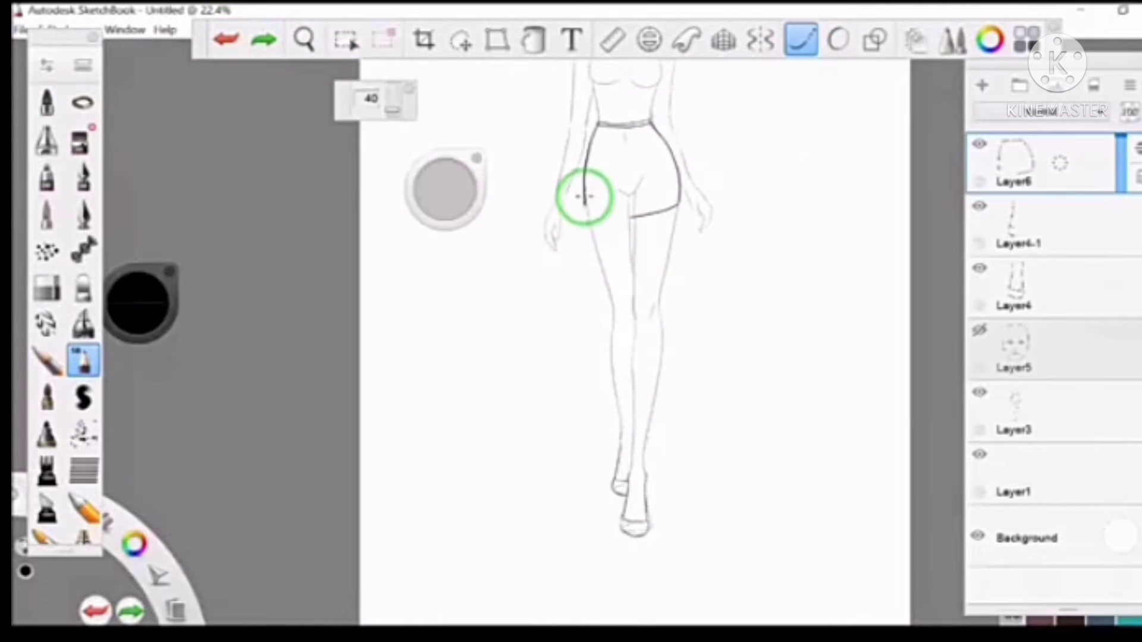
key(ctrl+y)
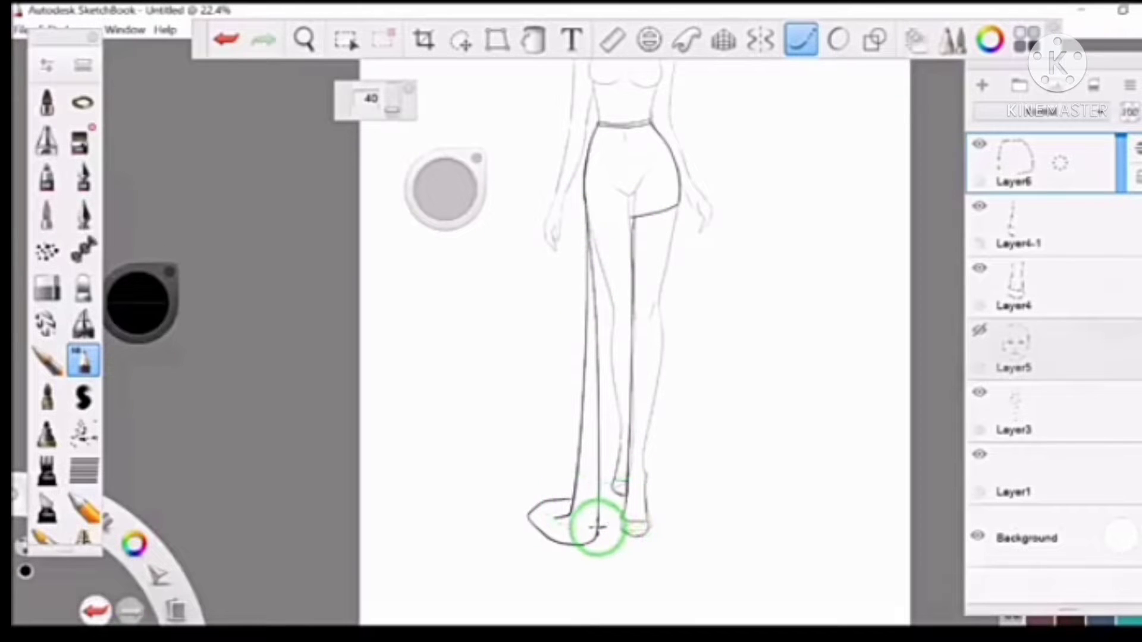
Step: Draw the train flaring out at the feet and zoom out to see the whole figure
drag(639, 503, 634, 204)
key(e)
click(306, 40)
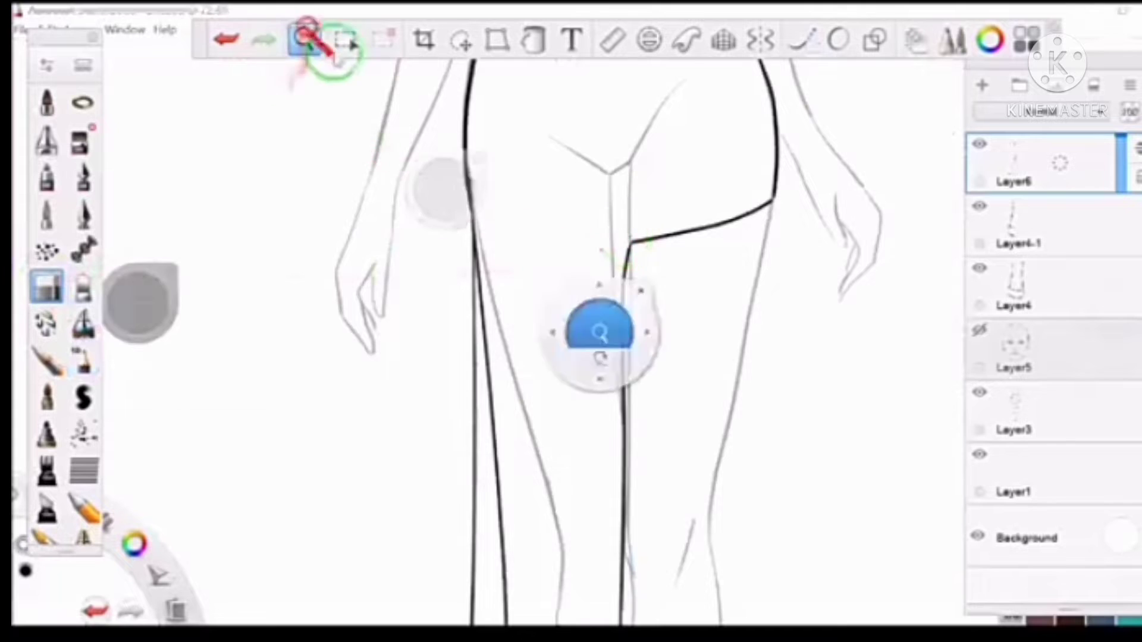
mouse_move(318, 38)
mouse_down()
mouse_move(569, 290)
mouse_move(539, 169)
mouse_up()
click(84, 360)
click(801, 39)
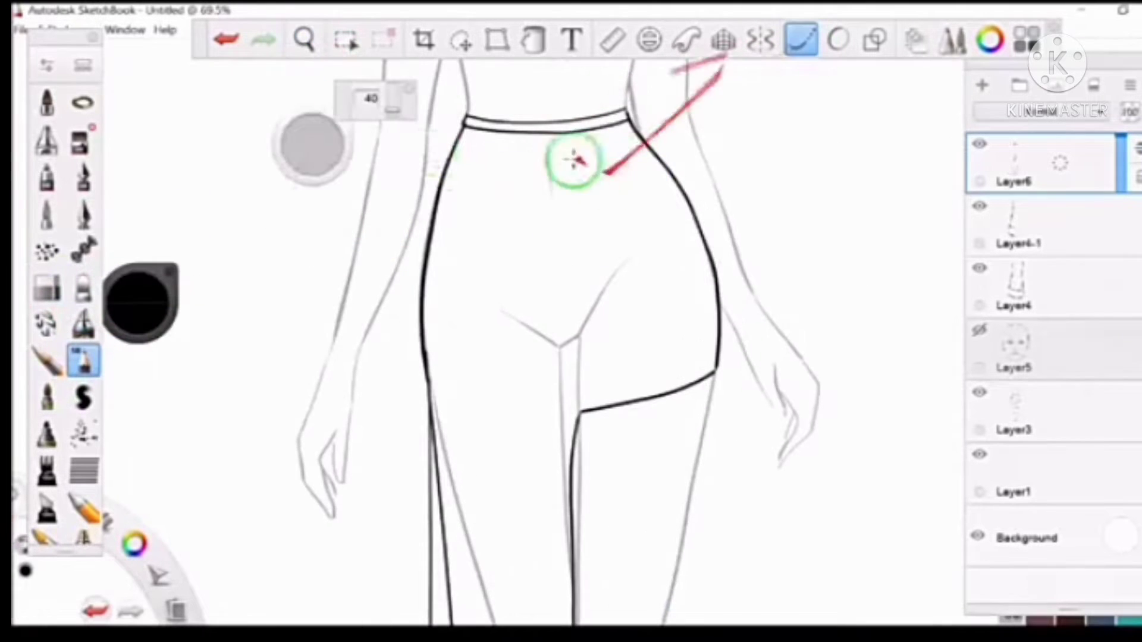
click(304, 40)
drag(598, 326, 625, 183)
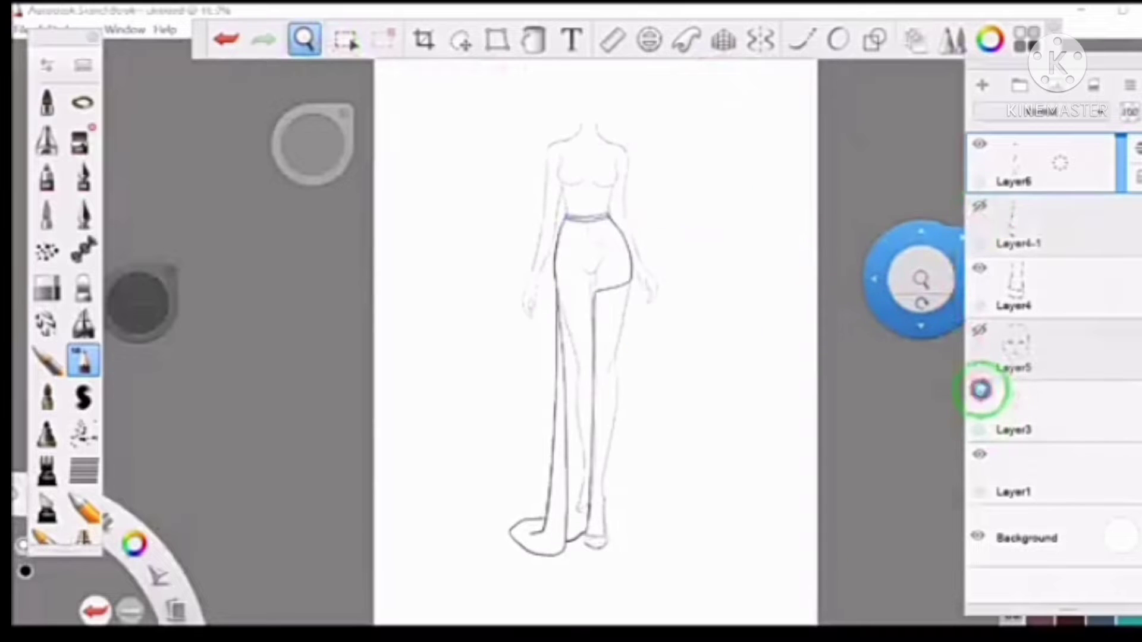
Step: Hide the Layer4-1 guide lines and add a new layer for the drape
click(980, 392)
click(980, 85)
click(800, 39)
drag(683, 184, 1096, 273)
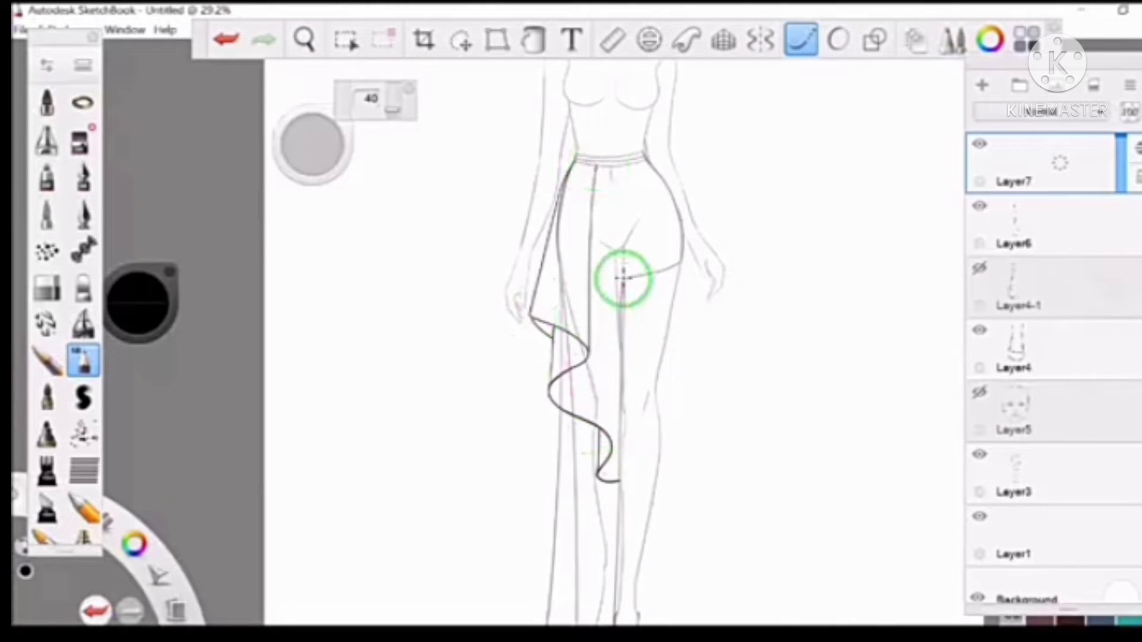
Step: Draw wavy ruffled drape curves from the waist down the long panel, undoing a bad curve
click(226, 39)
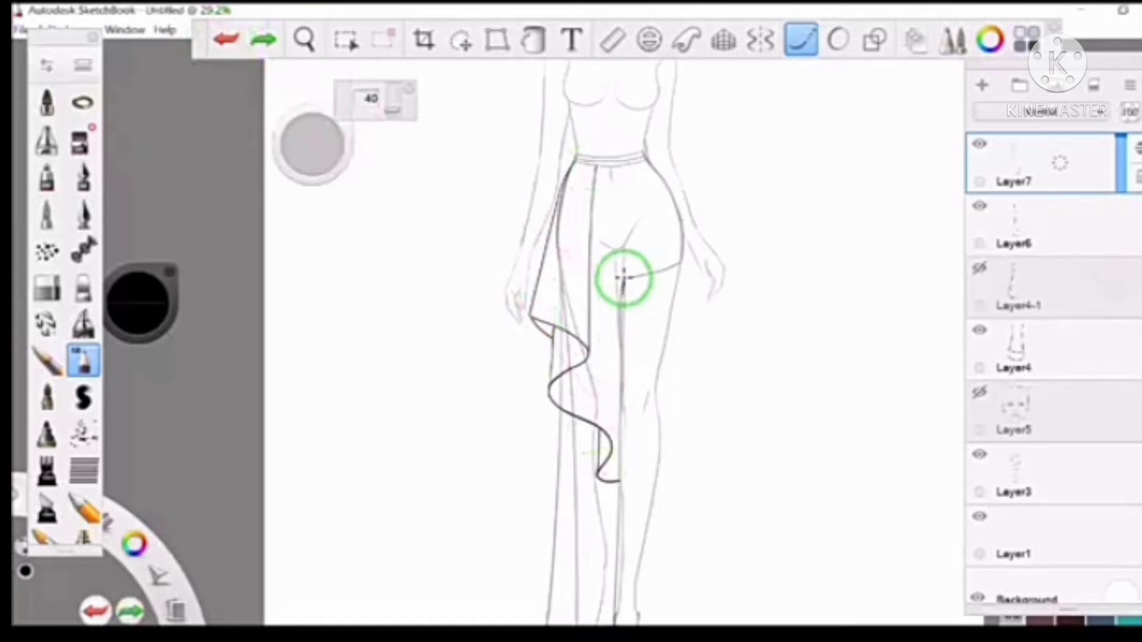
click(622, 276)
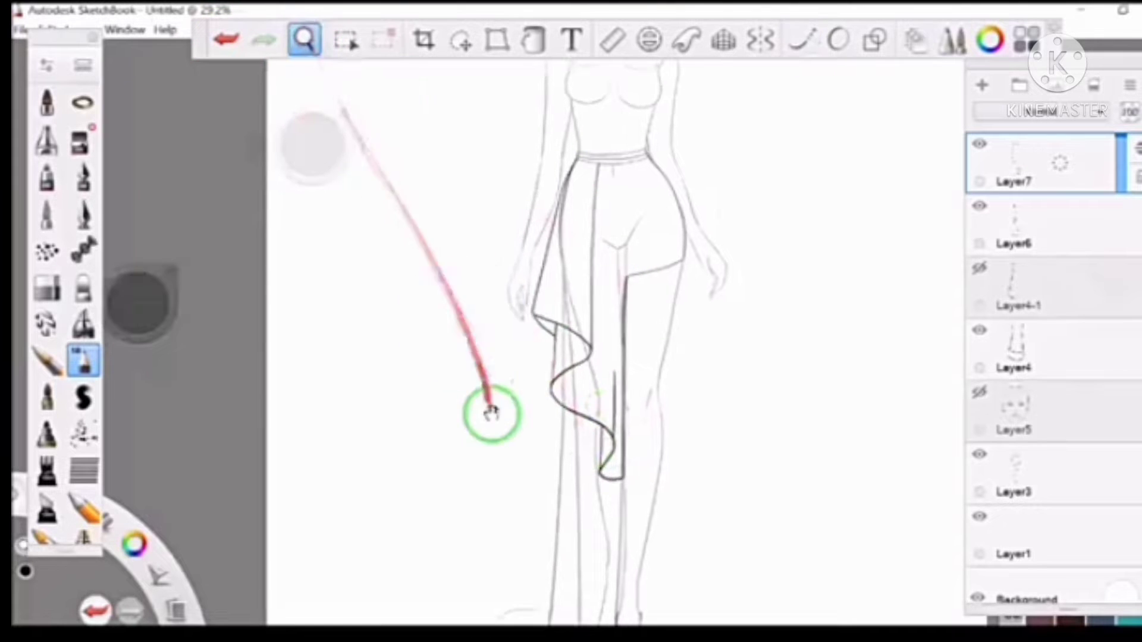
drag(491, 408, 580, 172)
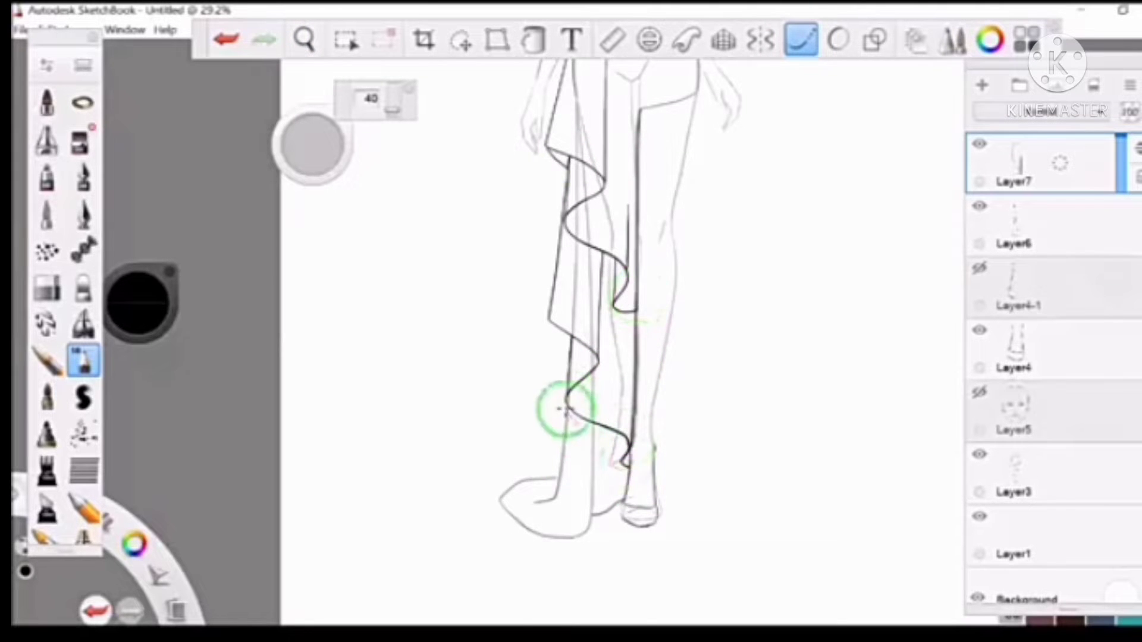
drag(559, 408, 780, 112)
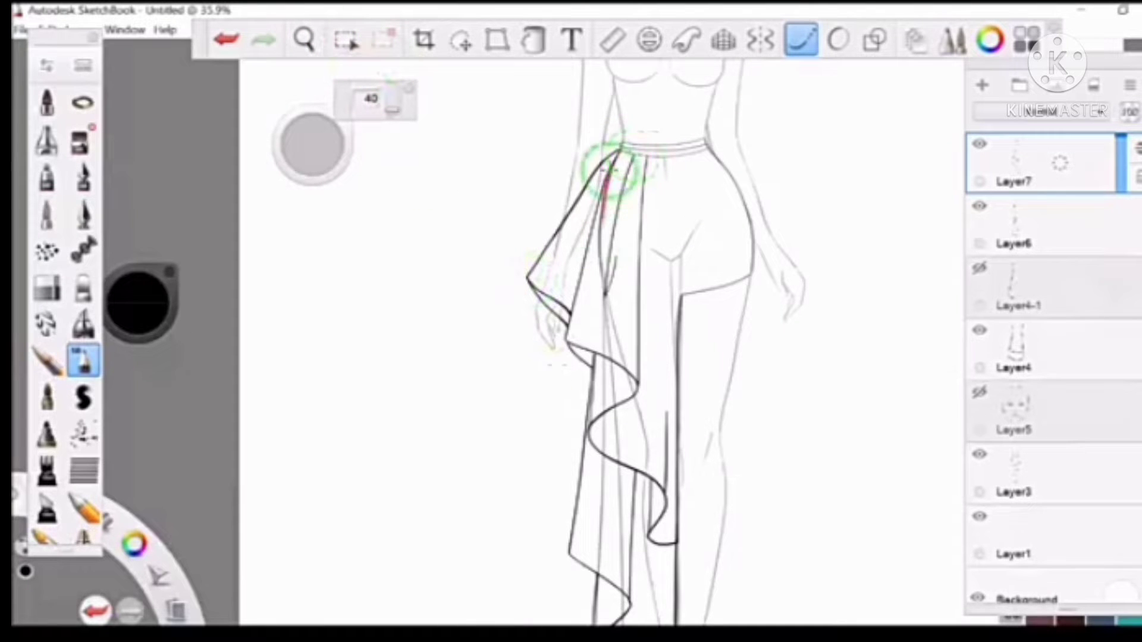
scroll(574, 187, down, 3)
scroll(654, 238, up, 3)
Step: Make Layer6 active, hide Layer3 to review the skirt alone, then show the body again
click(1042, 238)
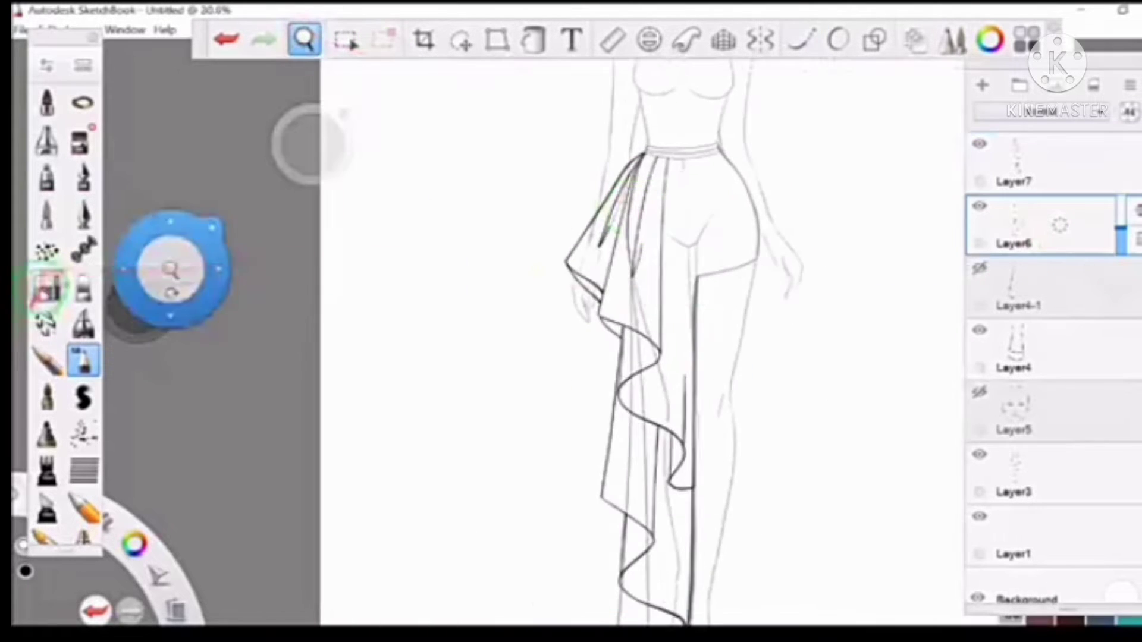
click(980, 454)
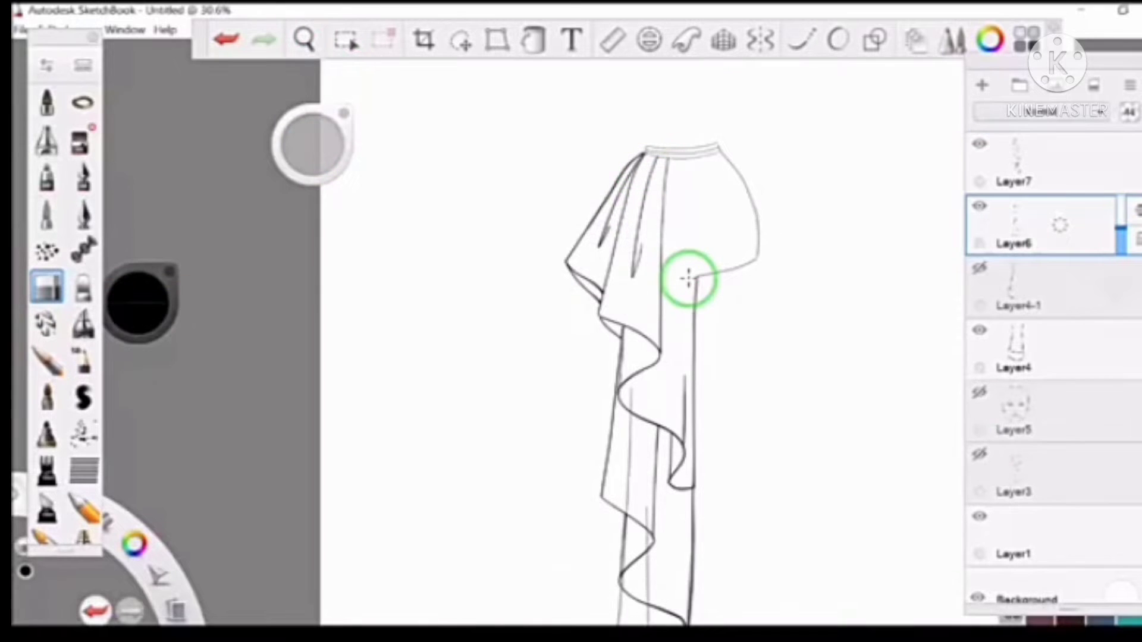
drag(629, 580, 512, 400)
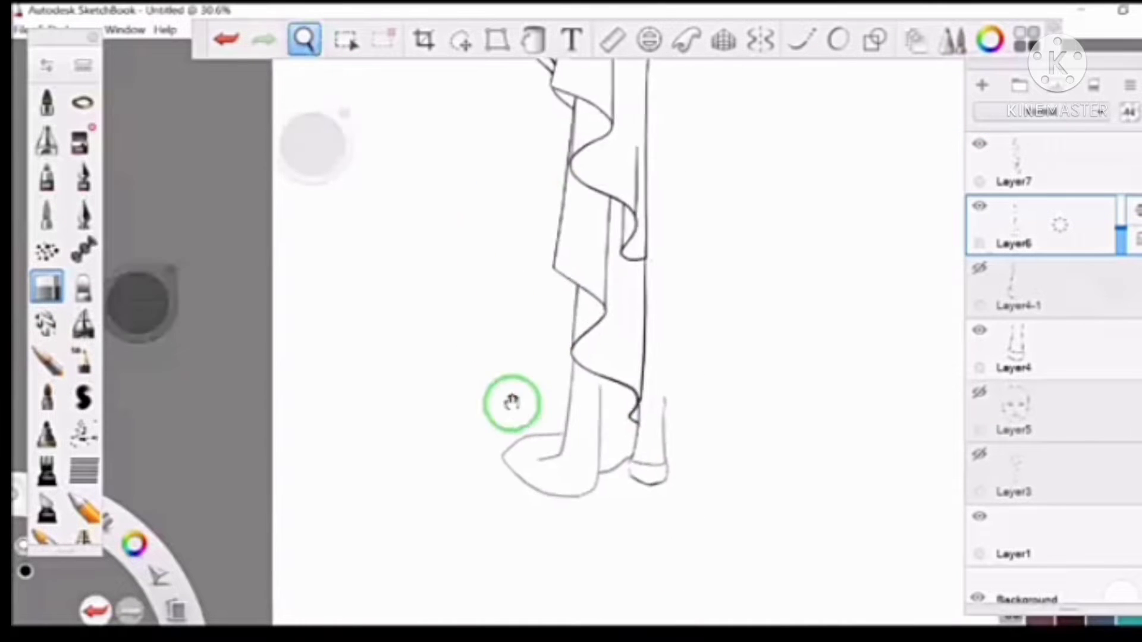
mouse_move(645, 396)
mouse_down()
mouse_move(1041, 307)
mouse_move(981, 381)
mouse_up()
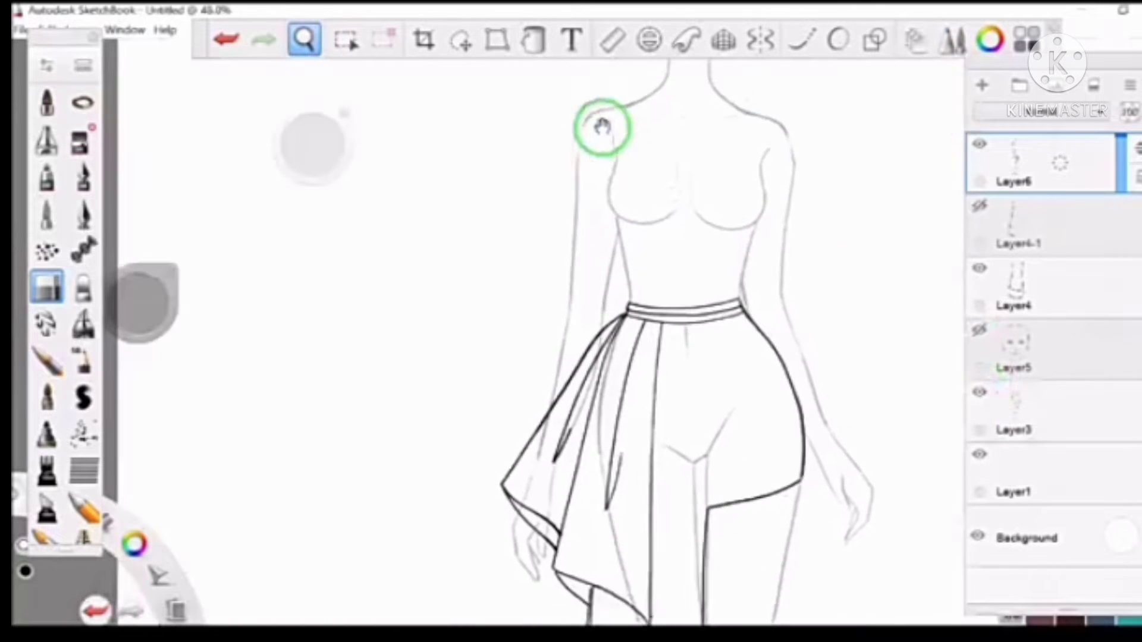
click(800, 39)
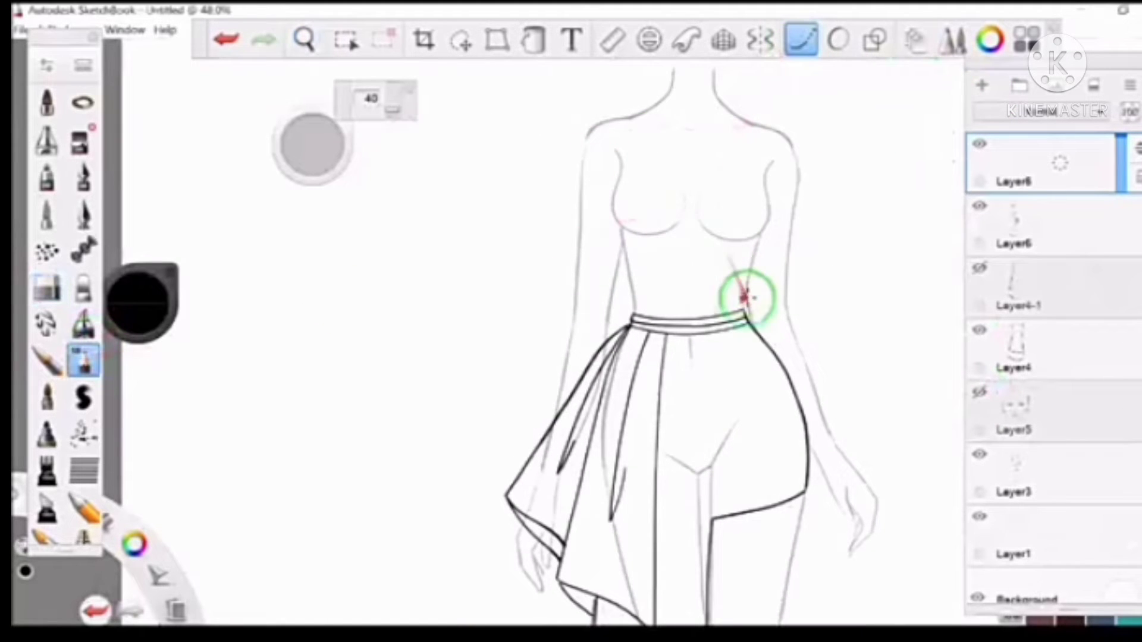
Step: Remove the stray waist stroke and draw the diagonal one-shoulder neckline with fold lines
key(ctrl+z)
drag(622, 227, 622, 229)
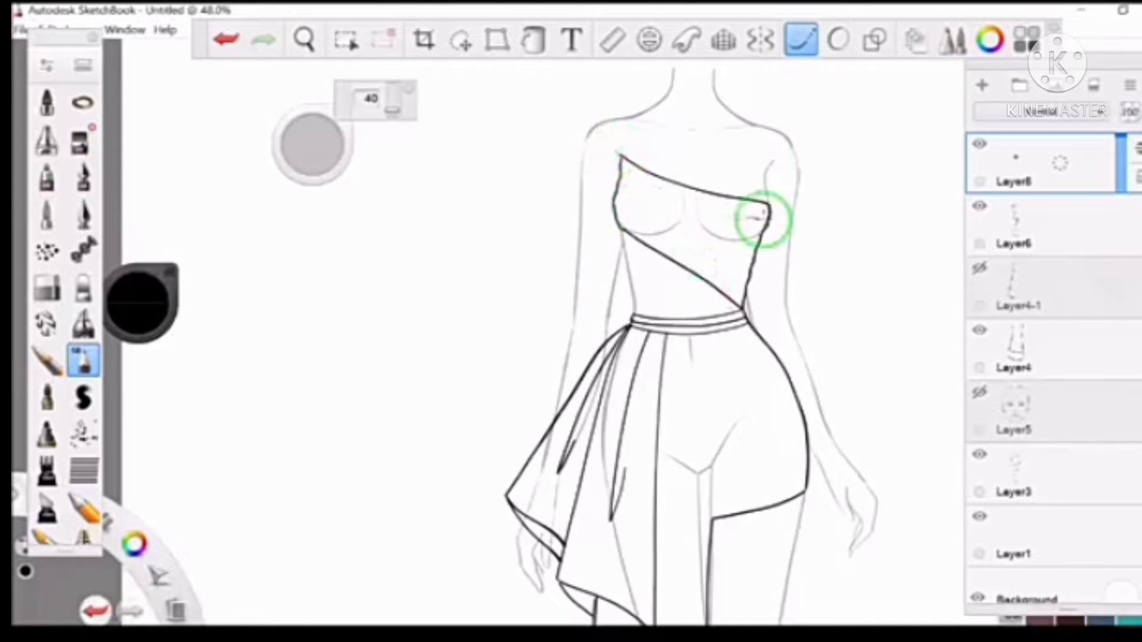
drag(704, 202, 762, 222)
drag(652, 200, 734, 227)
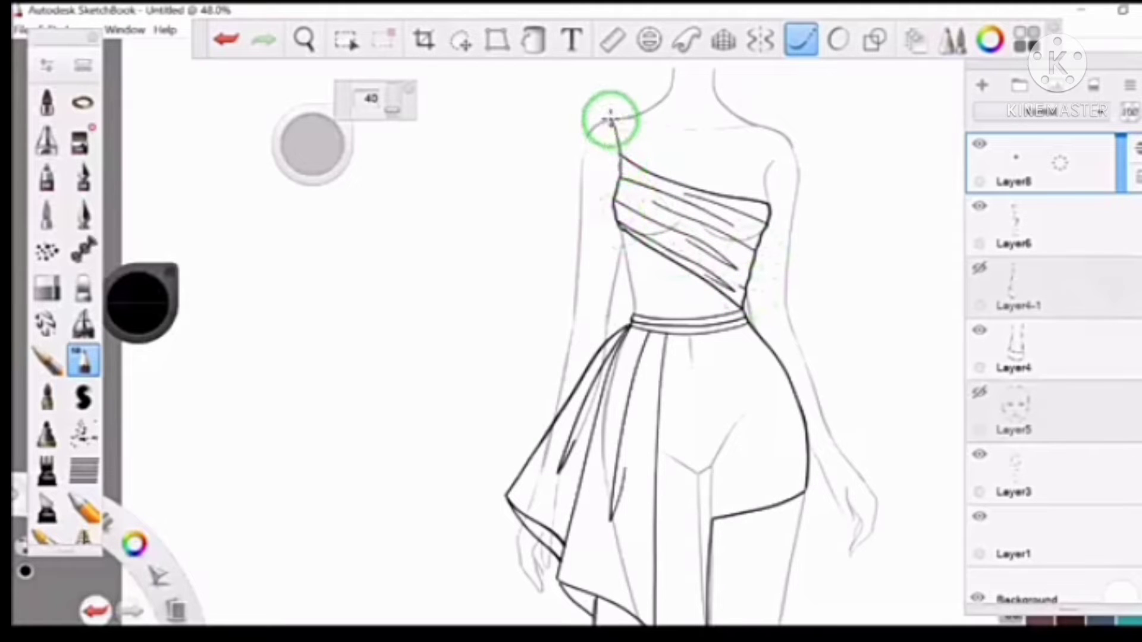
click(304, 40)
click(980, 456)
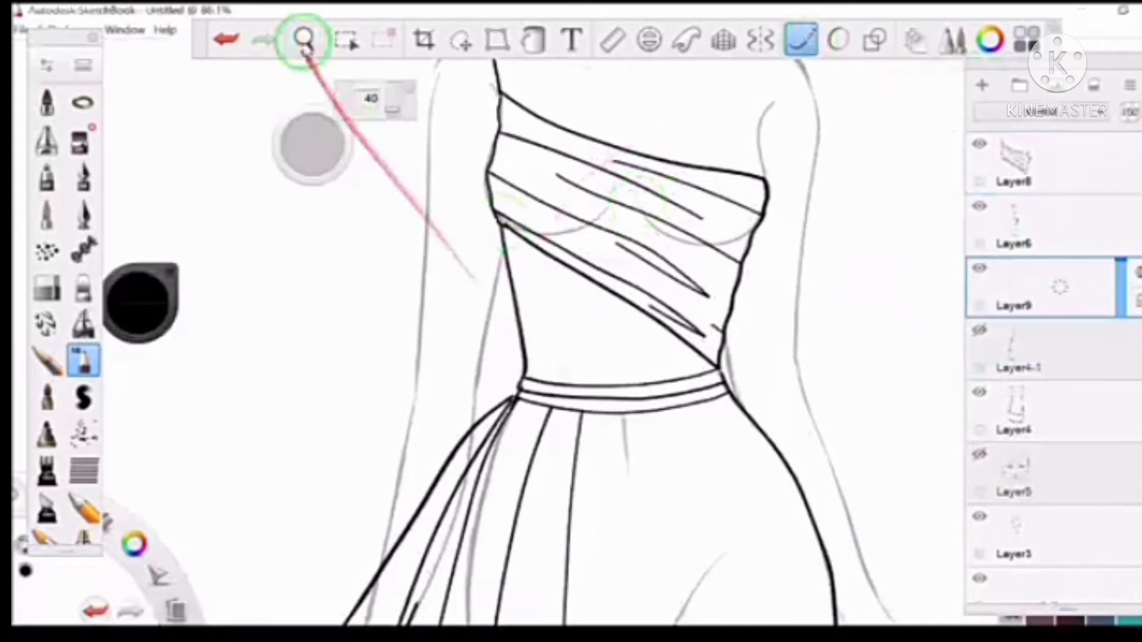
Step: Draw the inner skirt line from the crotch down the leg
click(304, 39)
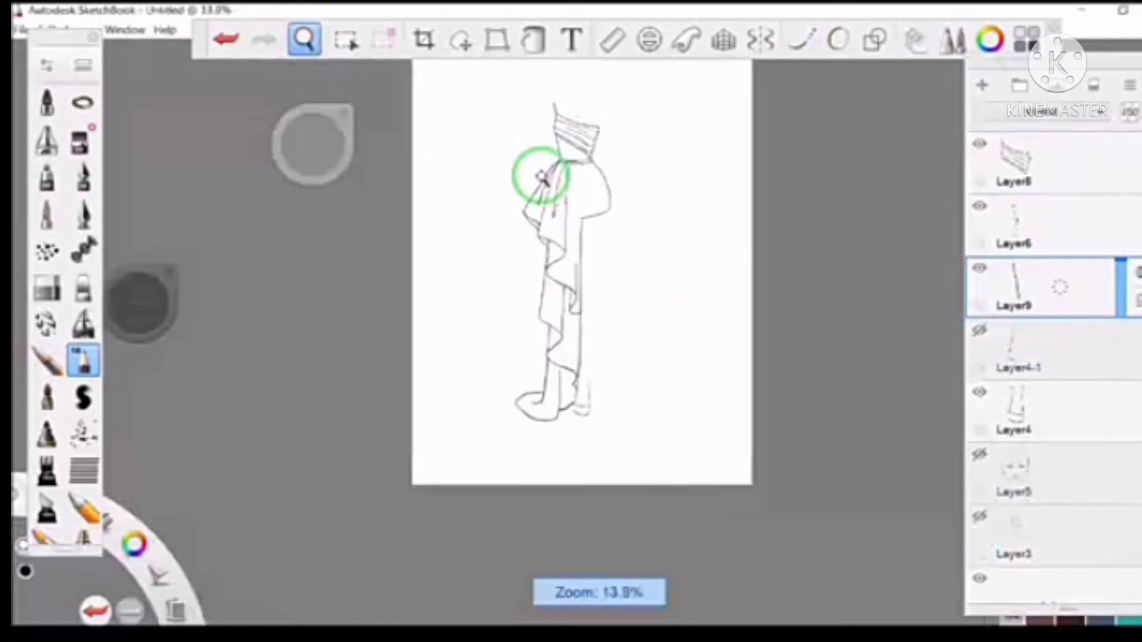
click(980, 517)
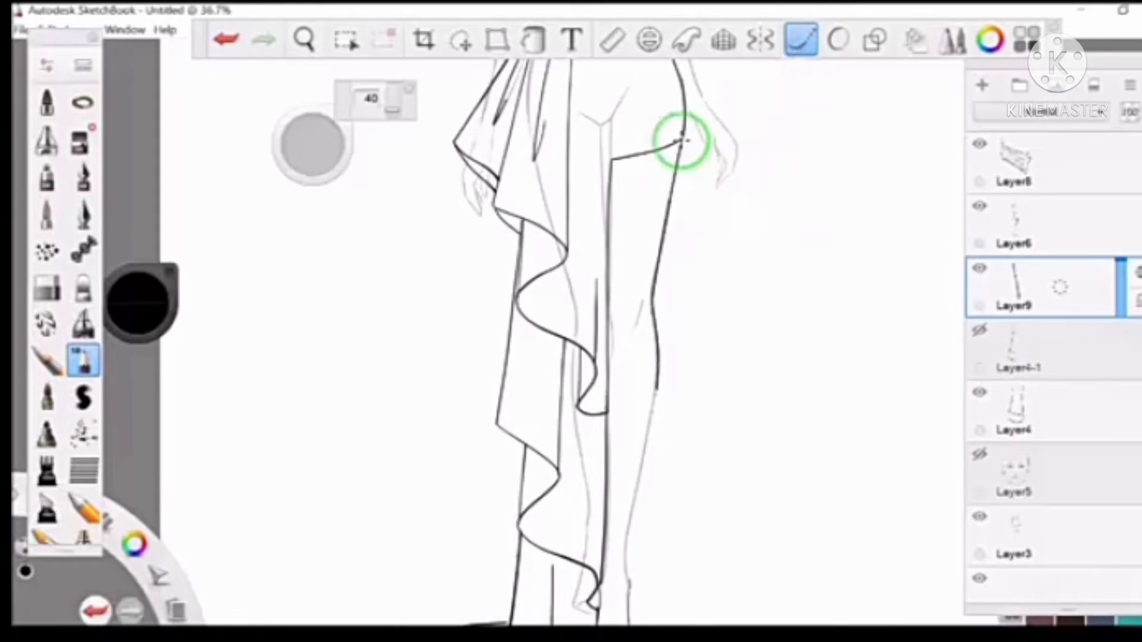
drag(612, 160, 611, 328)
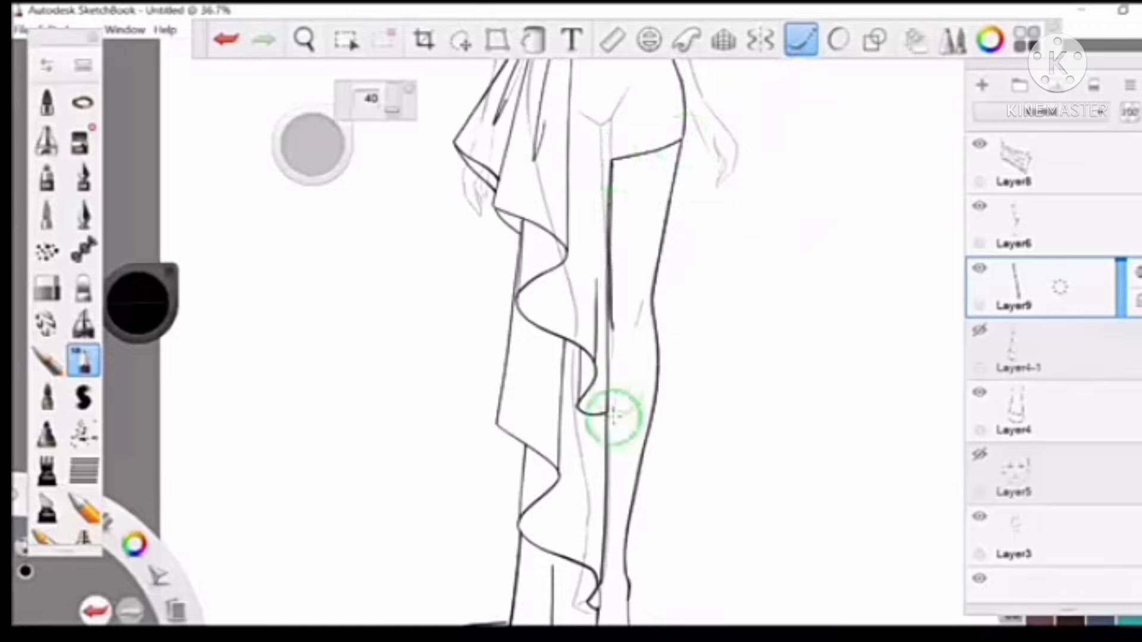
drag(304, 40, 502, 319)
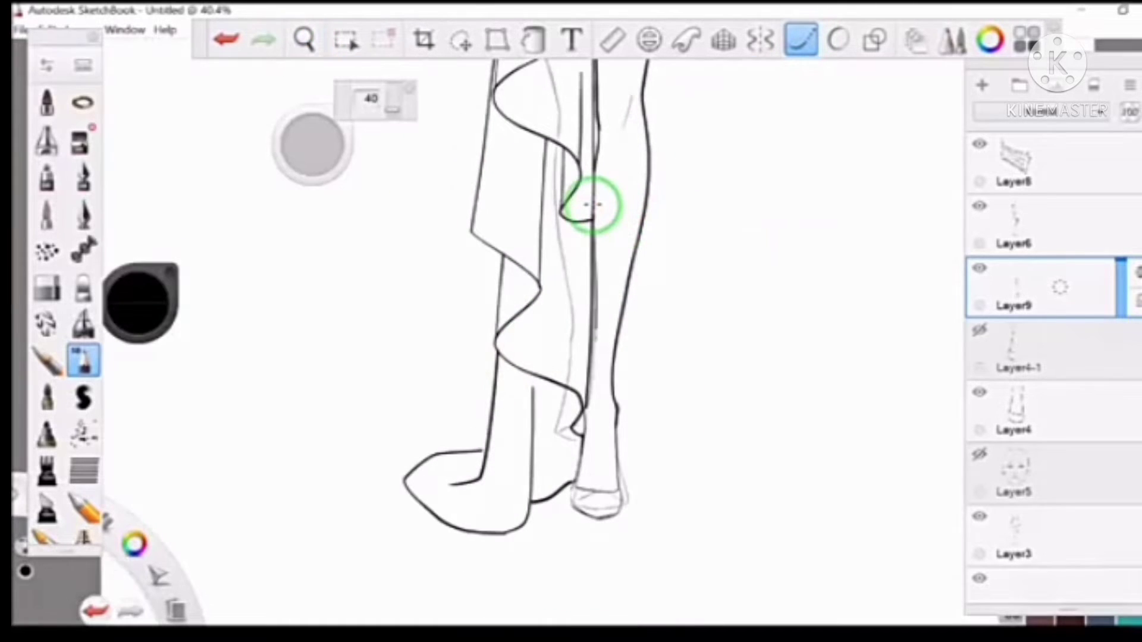
Step: Zoom in on the feet and switch to the eraser on Layer6
click(980, 516)
drag(304, 39, 641, 355)
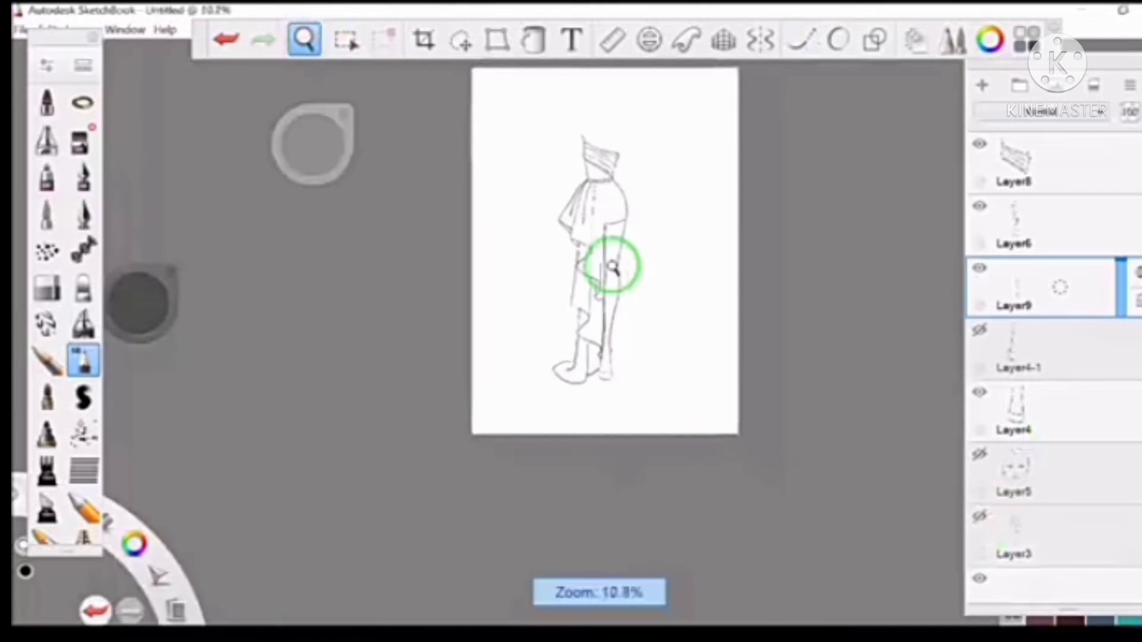
click(47, 289)
click(1041, 405)
click(1041, 226)
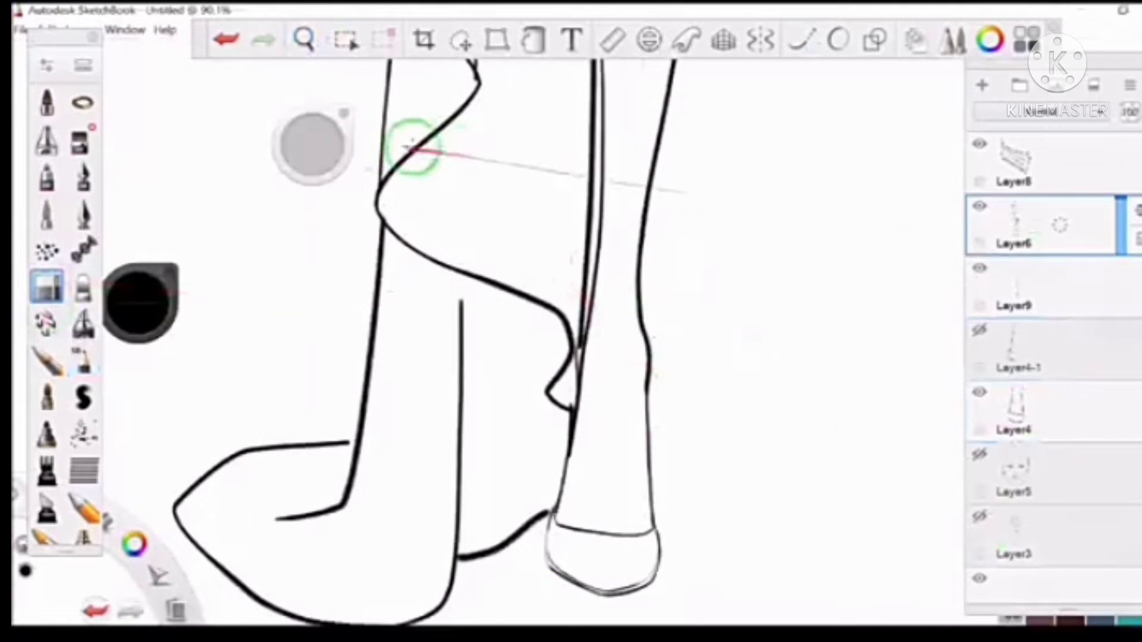
mouse_move(304, 40)
mouse_down()
mouse_move(597, 226)
mouse_move(650, 191)
mouse_up()
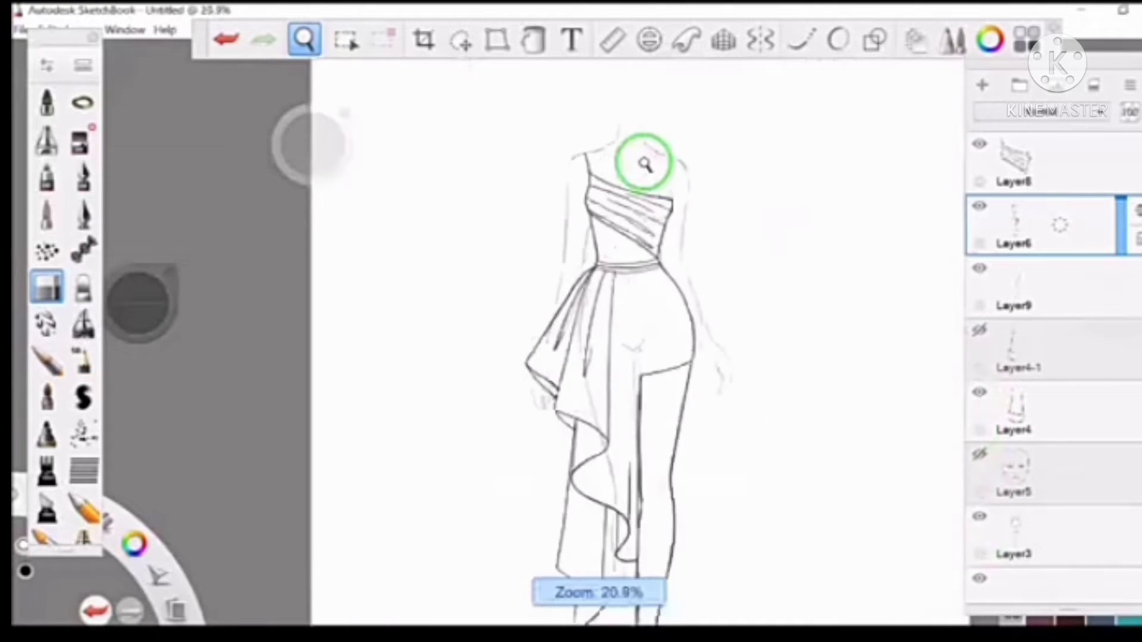
Step: On Layer9, ink the neck, shoulder curve and arm outline
drag(826, 237, 1004, 292)
click(1004, 292)
drag(898, 272, 146, 307)
click(83, 360)
click(801, 40)
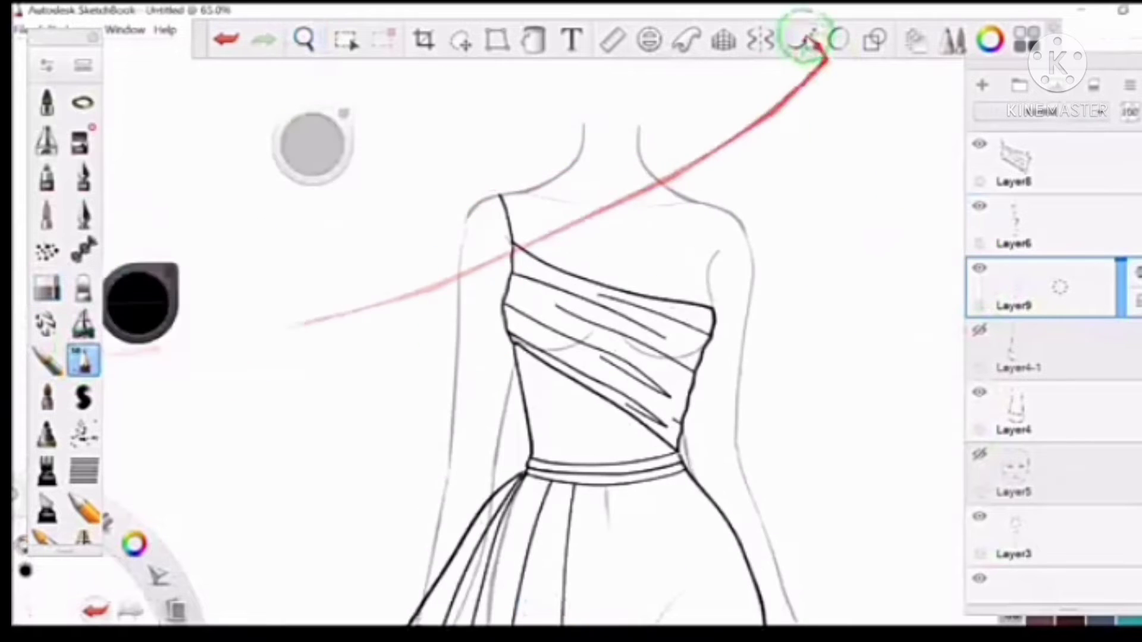
drag(569, 158, 584, 116)
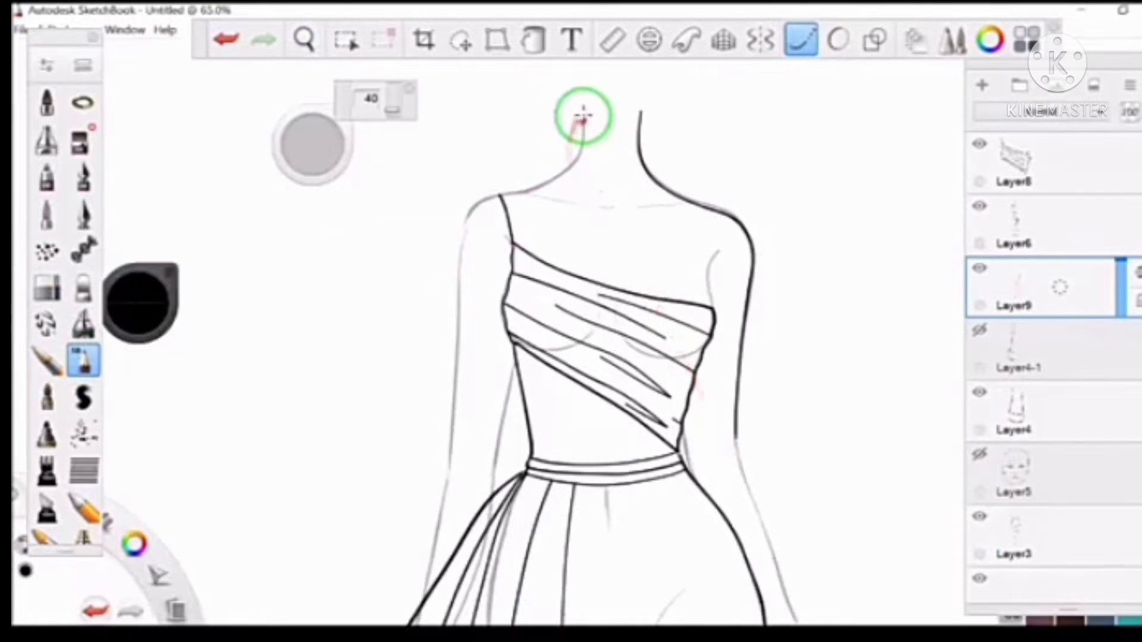
mouse_move(498, 196)
mouse_down()
mouse_move(465, 244)
mouse_move(509, 407)
mouse_up()
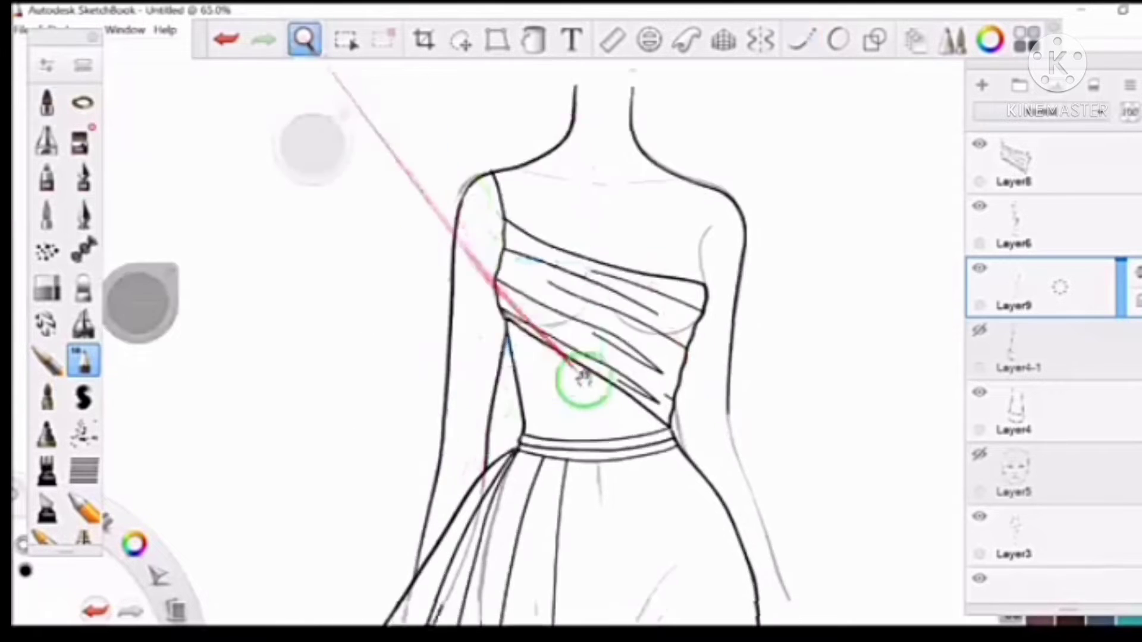
mouse_move(581, 383)
mouse_down()
mouse_move(583, 171)
mouse_move(538, 197)
mouse_up()
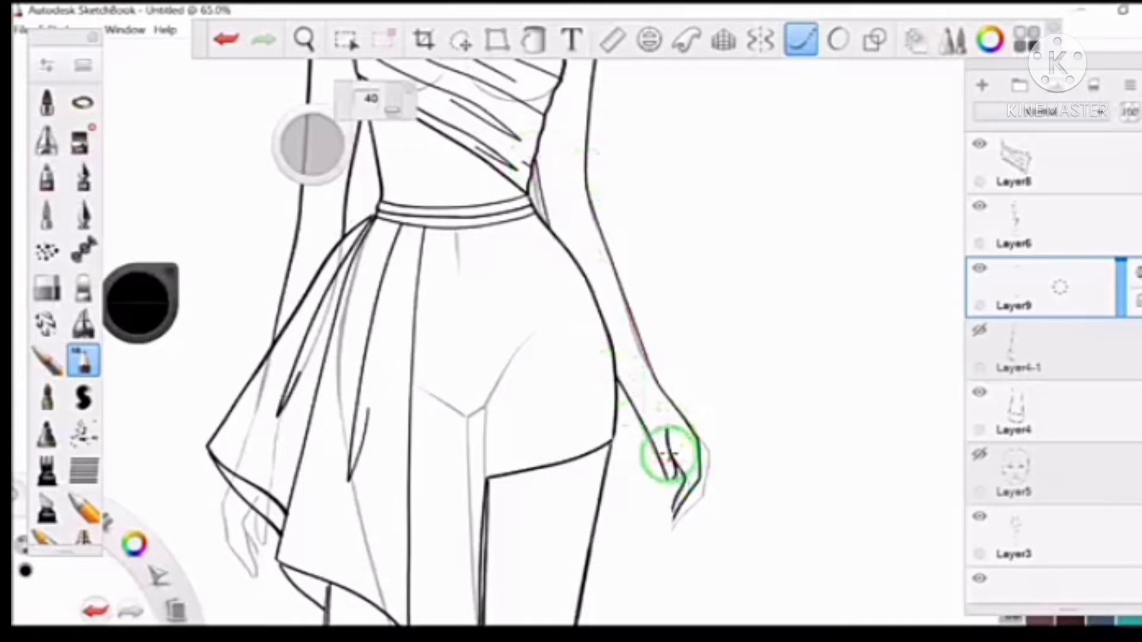
Step: Undo the bad arm strokes and redraw the arm line down toward the hand
click(229, 38)
click(238, 39)
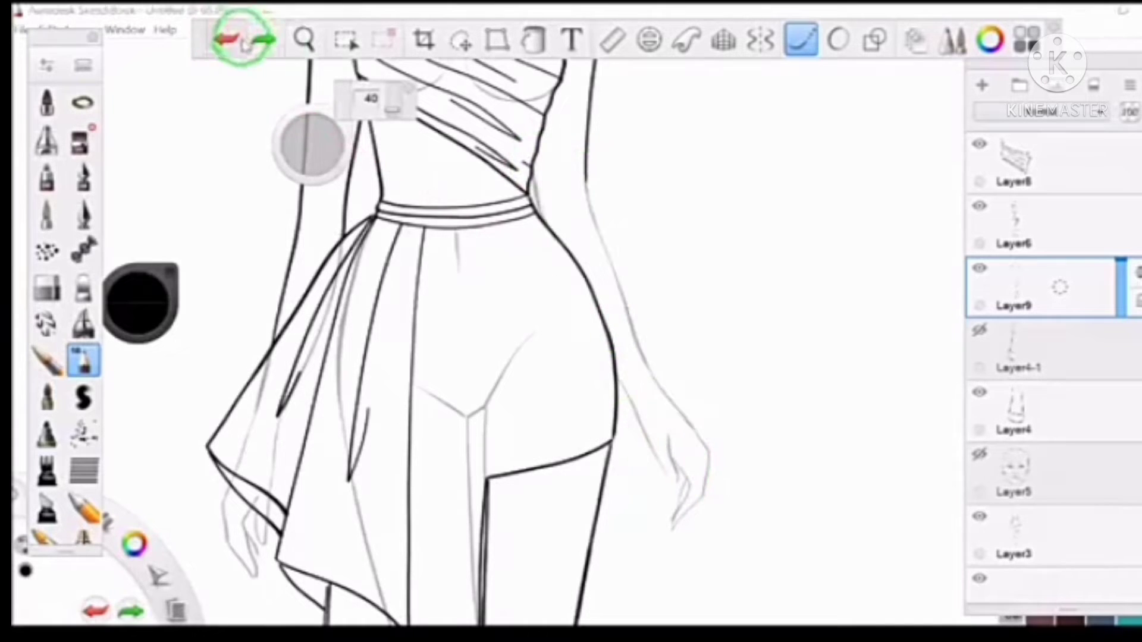
click(303, 39)
scroll(497, 173, up, 1)
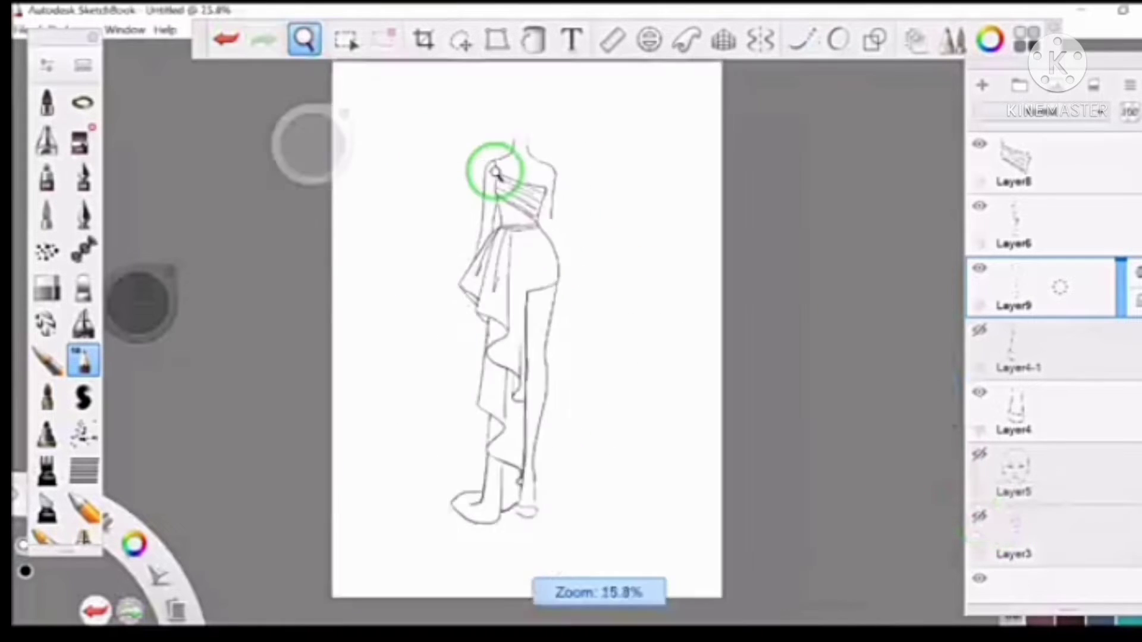
scroll(668, 408, up, 2)
scroll(566, 209, up, 7)
scroll(571, 163, up, 3)
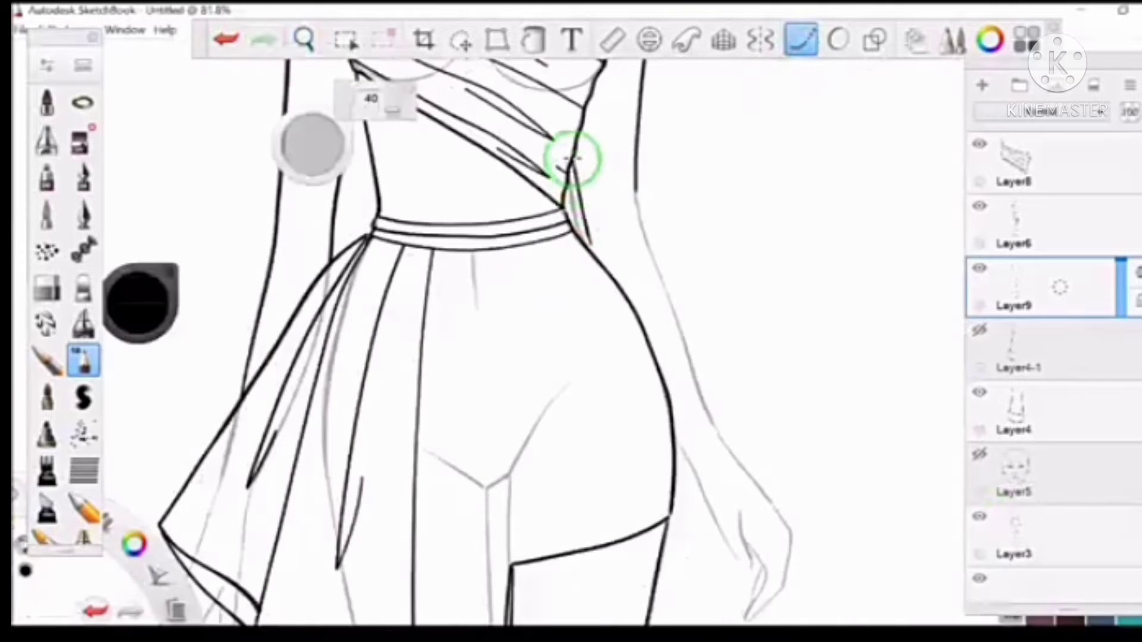
mouse_move(657, 258)
mouse_down()
mouse_move(734, 468)
mouse_move(738, 558)
mouse_up()
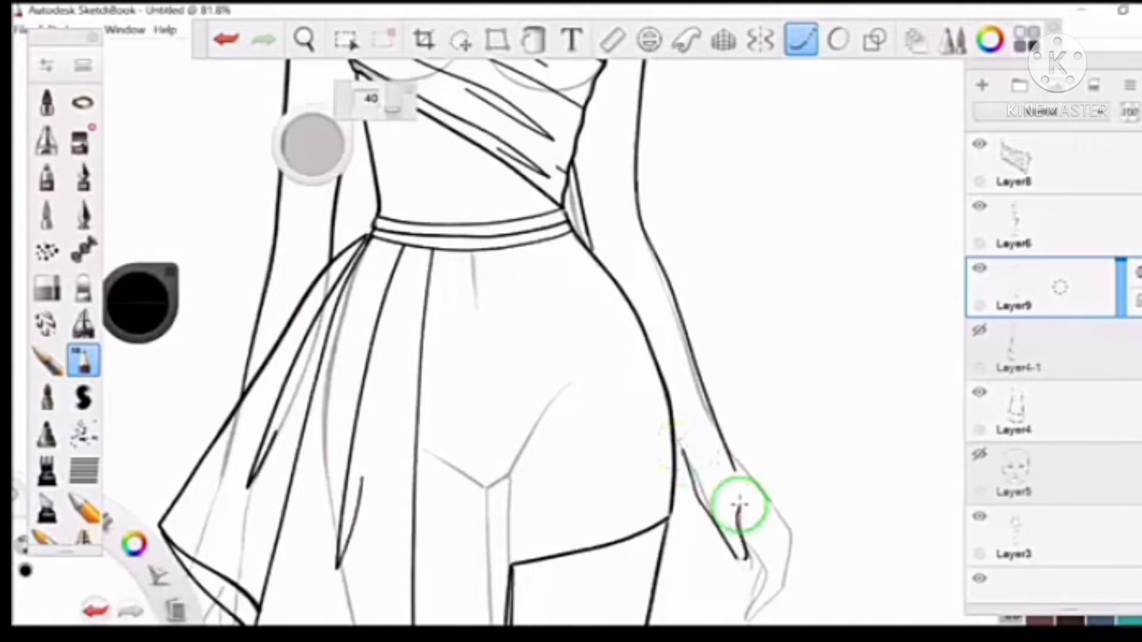
Step: Re-ink the forearm with a hooked hand and extend the arm line to the wrist
drag(708, 303, 583, 206)
click(47, 286)
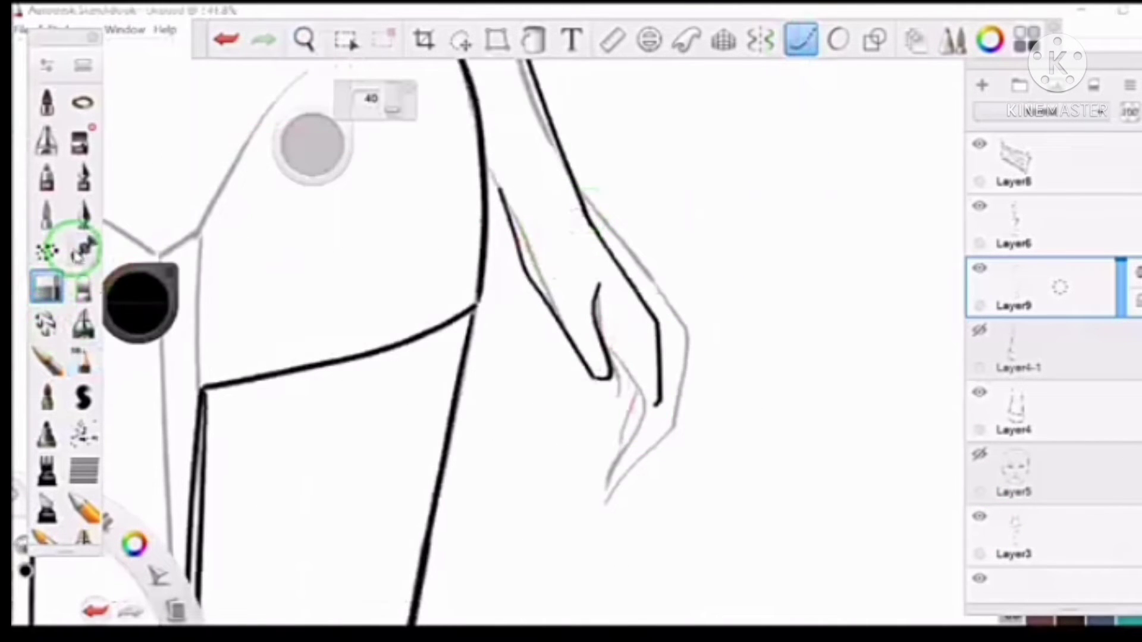
click(224, 39)
click(224, 40)
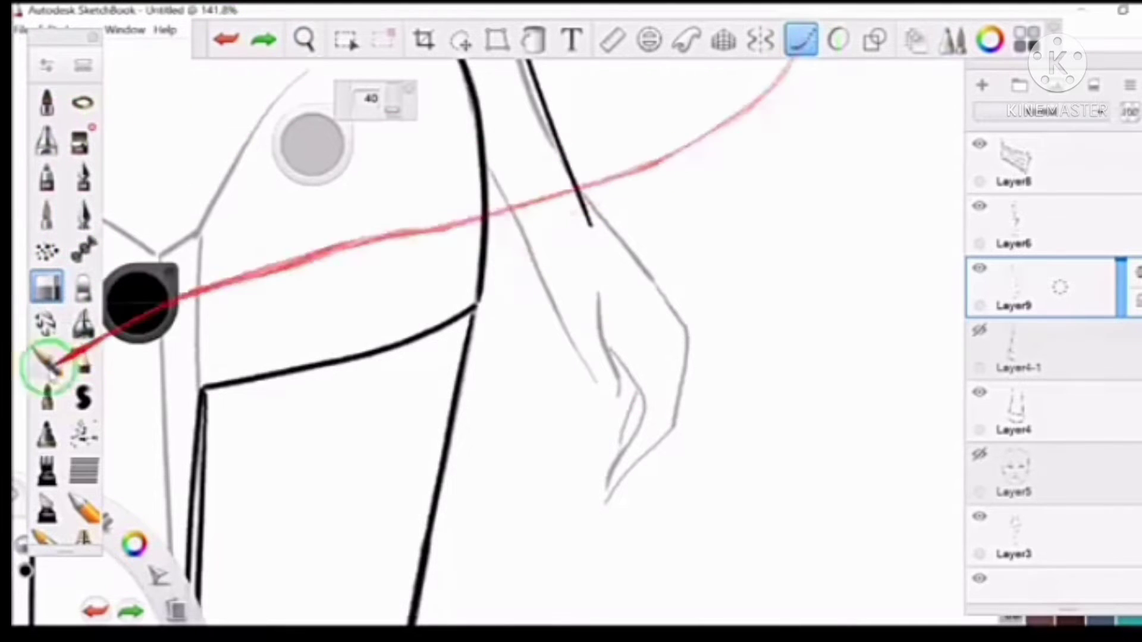
click(84, 360)
drag(523, 188, 577, 296)
drag(592, 225, 573, 462)
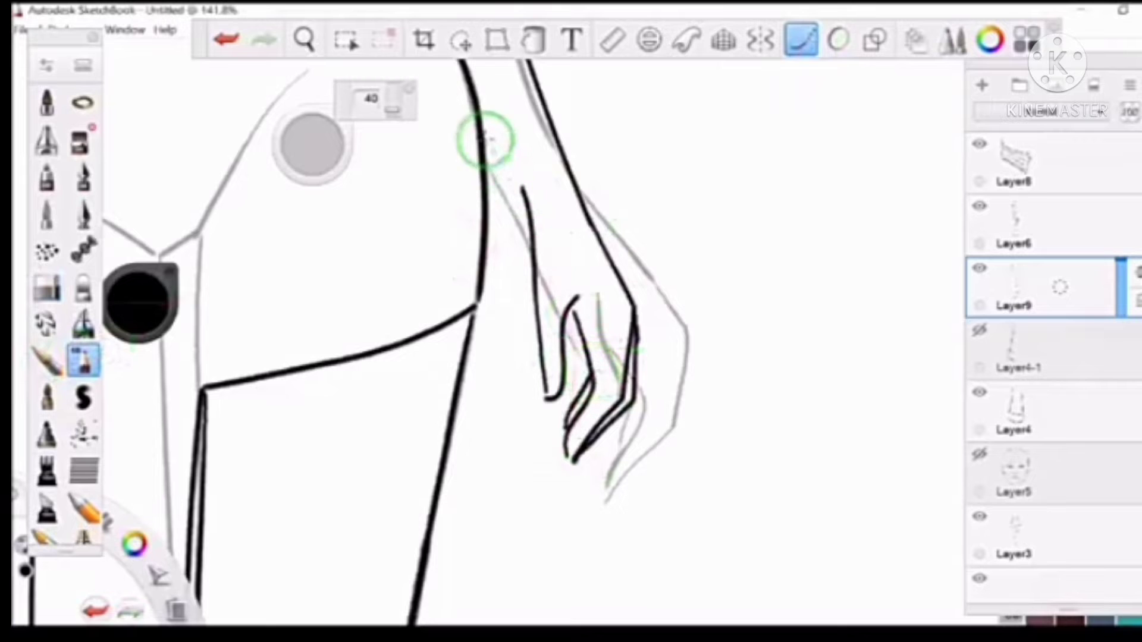
Step: Zoom around to review the inked figure from the bodice down to the feet
mouse_move(477, 107)
mouse_down()
mouse_move(621, 226)
mouse_move(573, 224)
mouse_move(556, 199)
mouse_move(647, 182)
mouse_up()
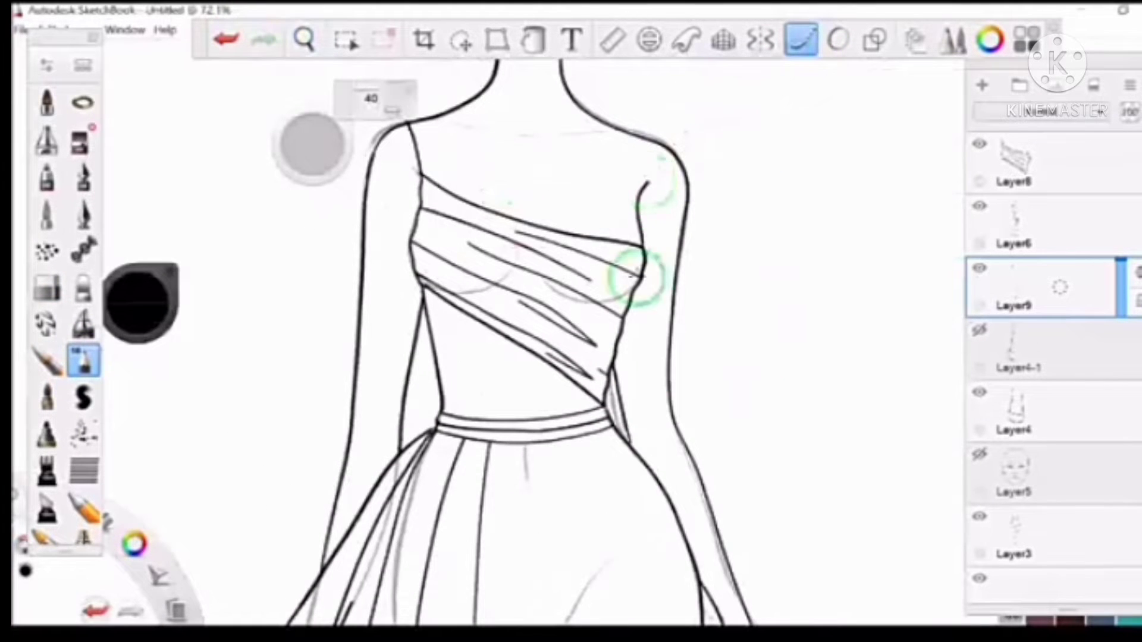
drag(600, 326, 730, 189)
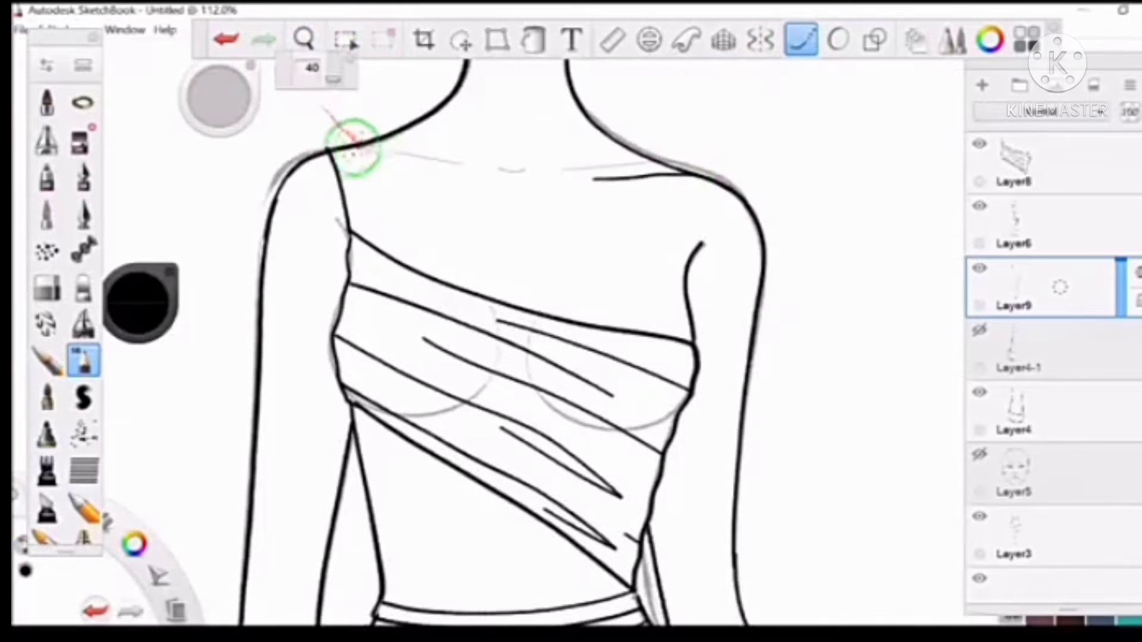
key(space)
drag(556, 235, 977, 455)
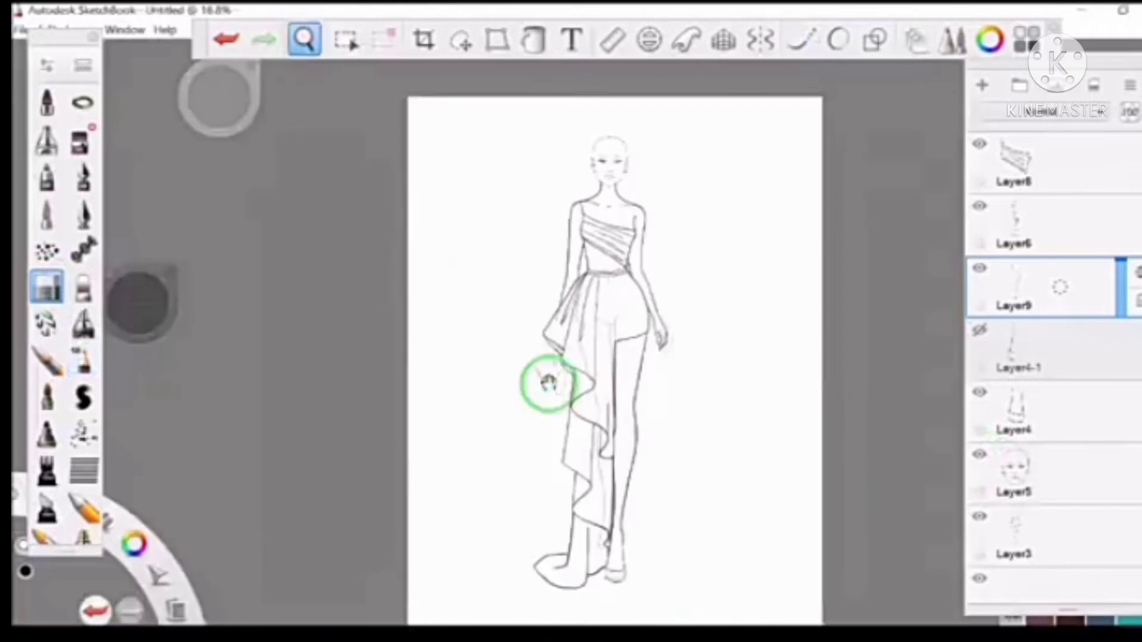
scroll(556, 131, up, 2)
scroll(556, 131, up, 1)
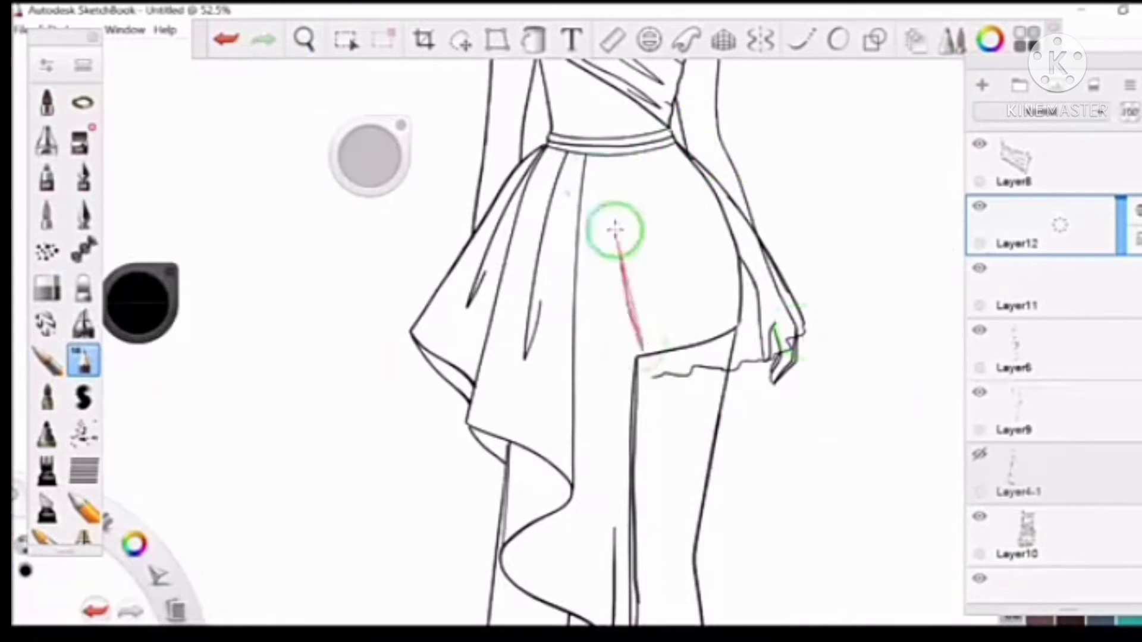
click(304, 39)
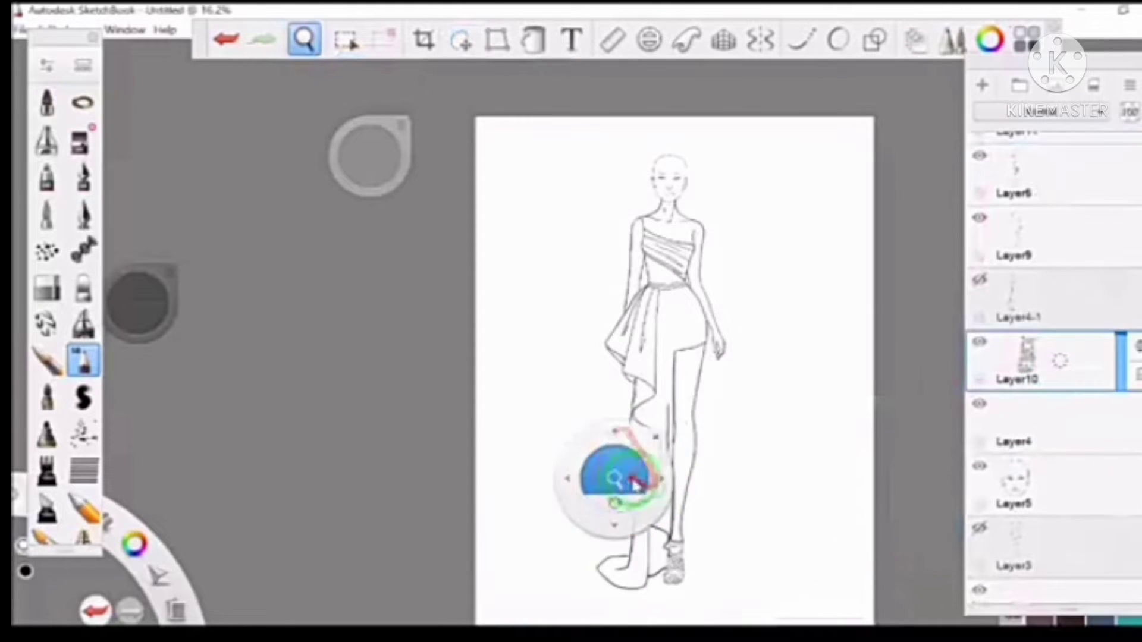
drag(635, 485, 719, 553)
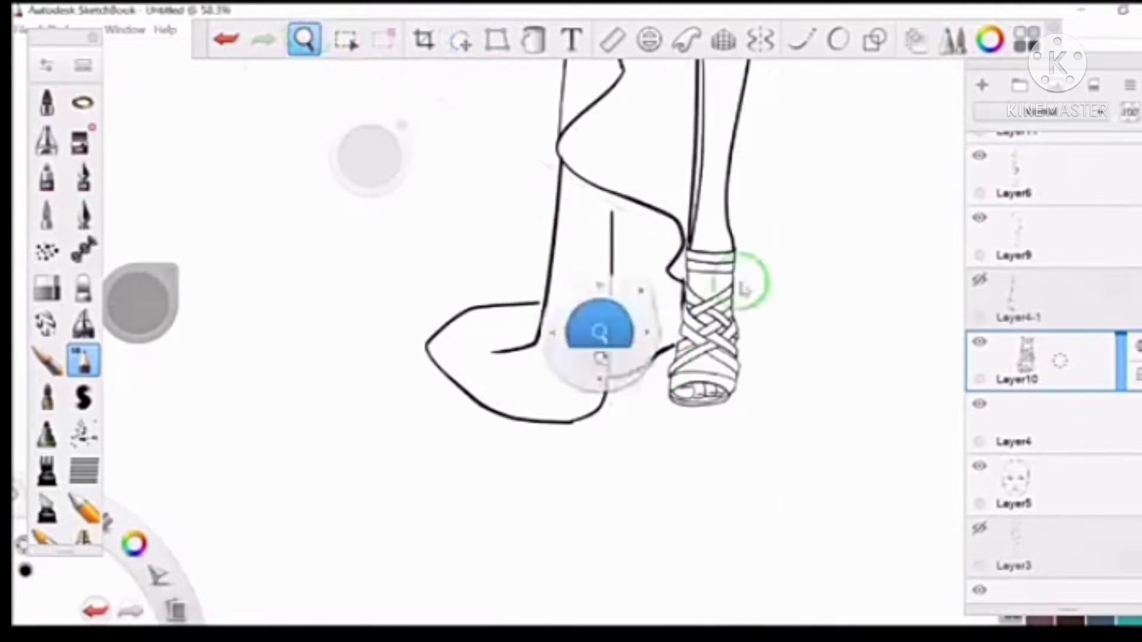
drag(650, 242, 892, 321)
Step: On Layer3, choose Copic E35 Chamois as the skin colour
click(1055, 479)
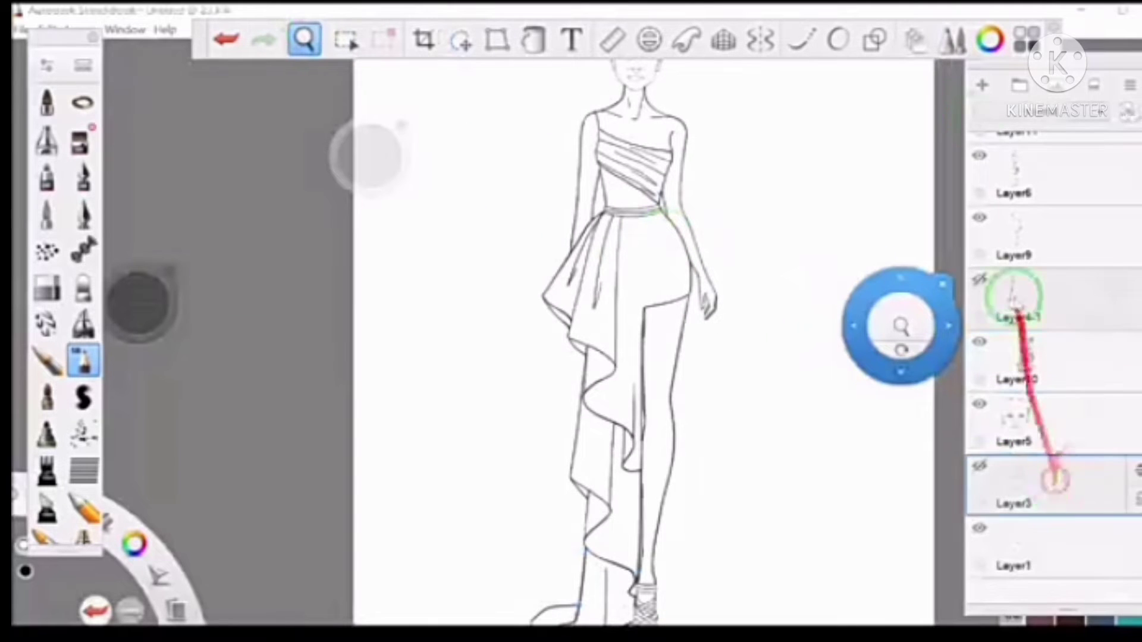
click(991, 40)
click(1103, 229)
click(1050, 321)
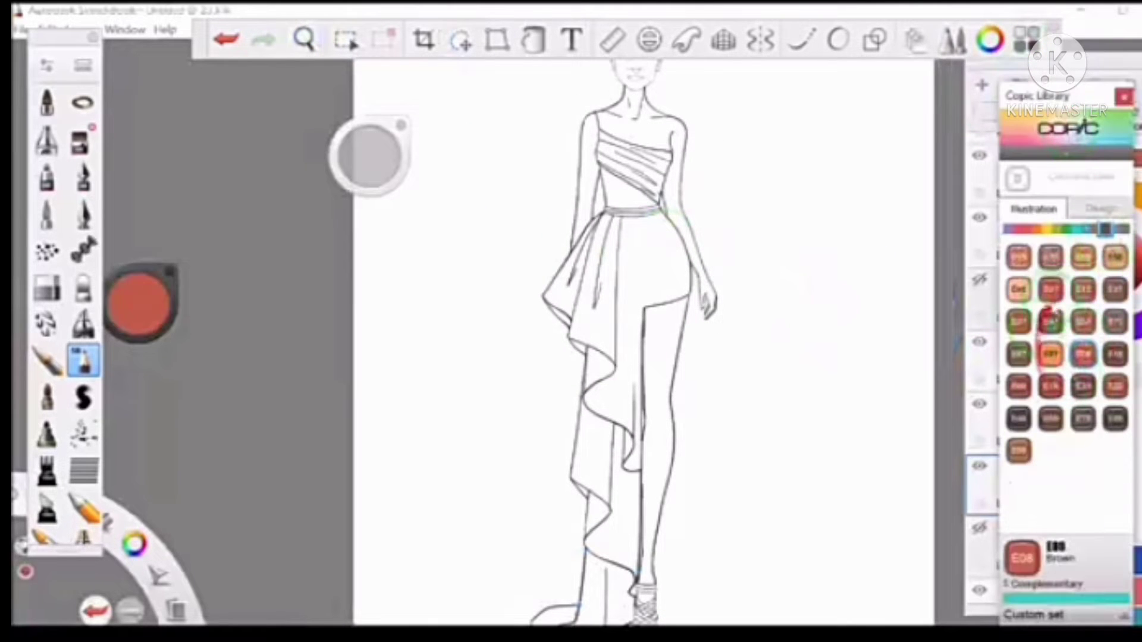
click(1082, 257)
click(303, 38)
click(680, 242)
click(47, 175)
click(801, 40)
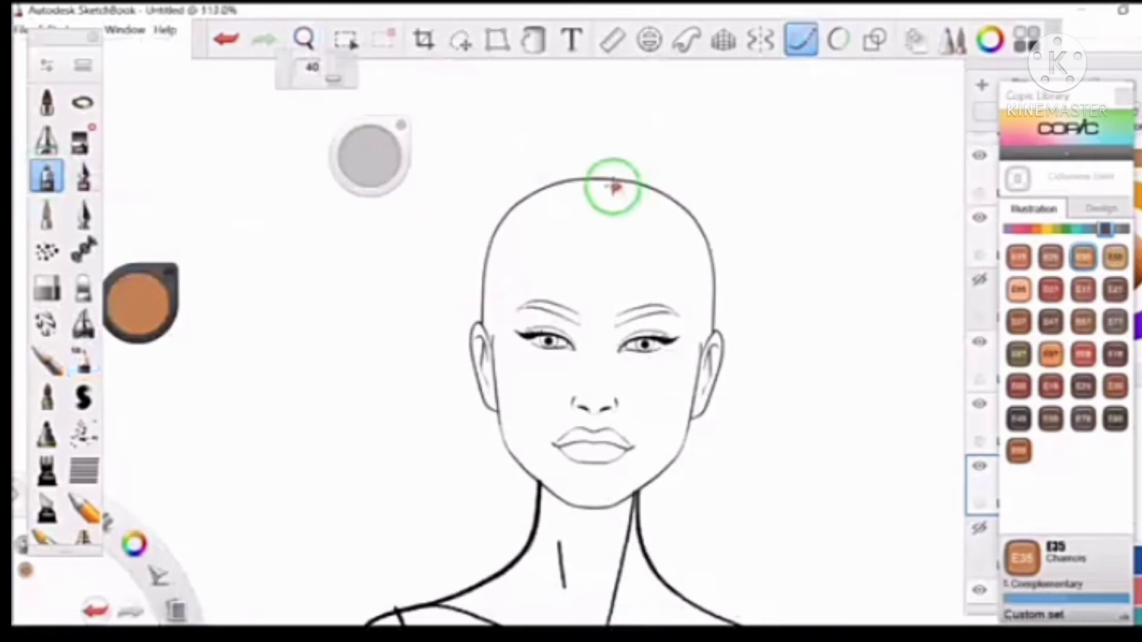
Step: Brush tan along the head, neck, shoulders and outer arm, undoing one stray stroke
drag(606, 183, 708, 364)
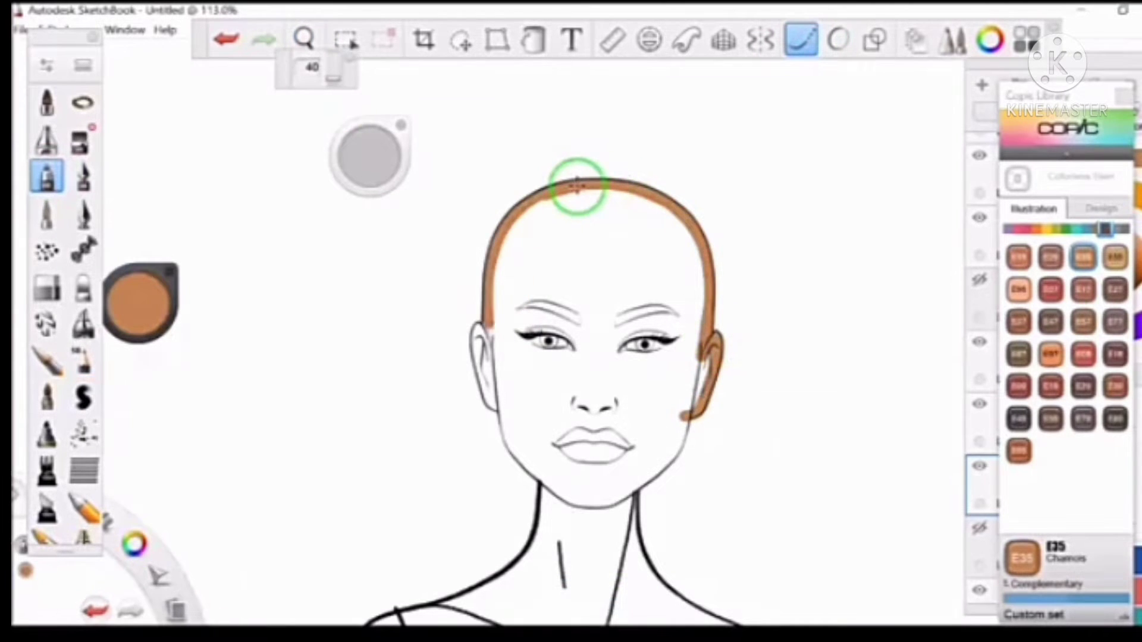
mouse_move(577, 186)
mouse_down()
mouse_move(484, 327)
mouse_move(500, 410)
mouse_up()
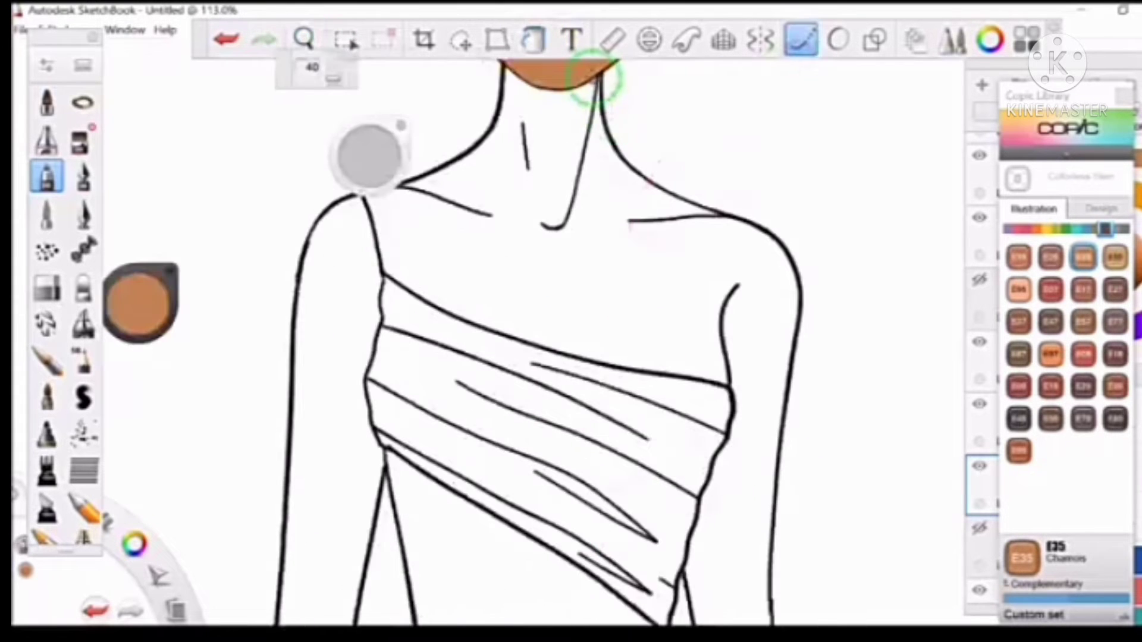
mouse_move(594, 78)
mouse_down()
mouse_move(721, 219)
mouse_move(735, 360)
mouse_up()
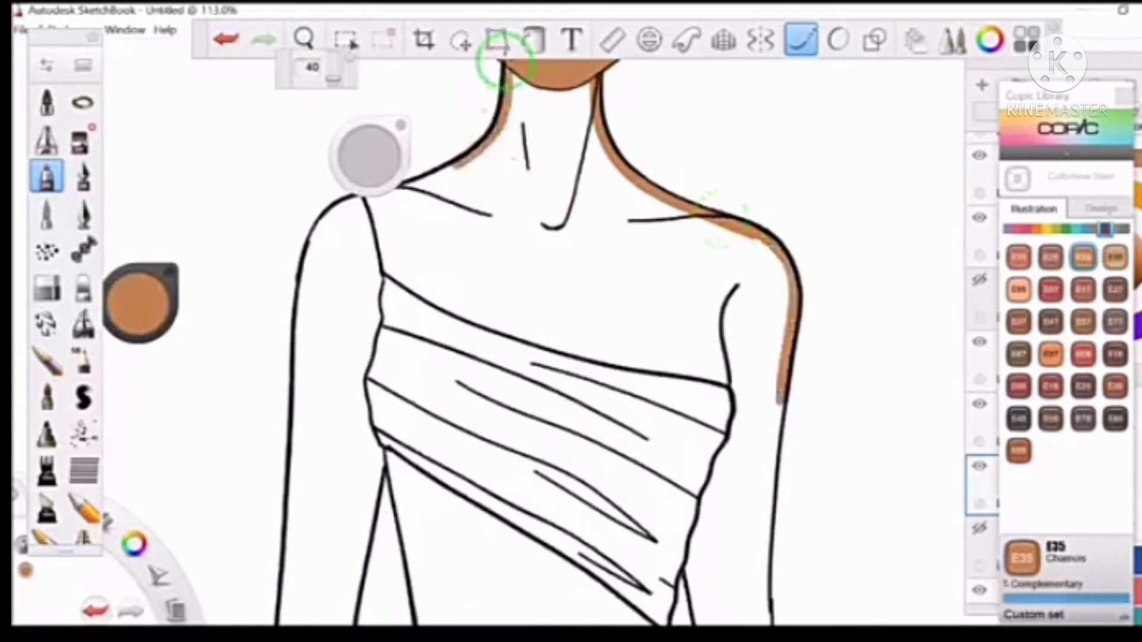
drag(380, 271, 364, 196)
drag(708, 378, 781, 404)
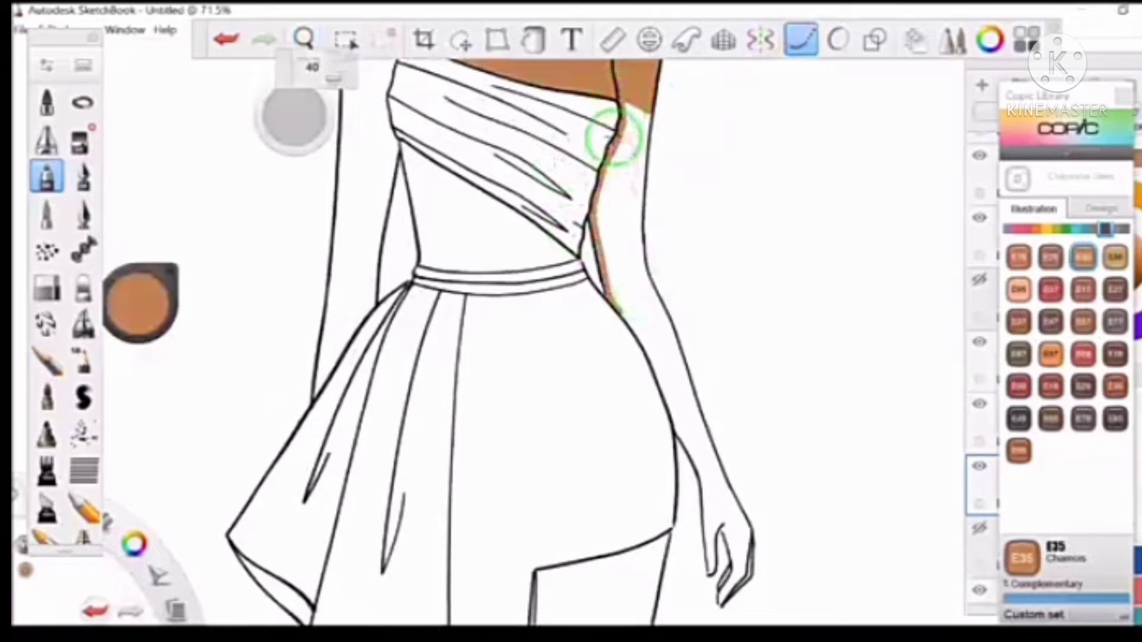
key(ctrl+z)
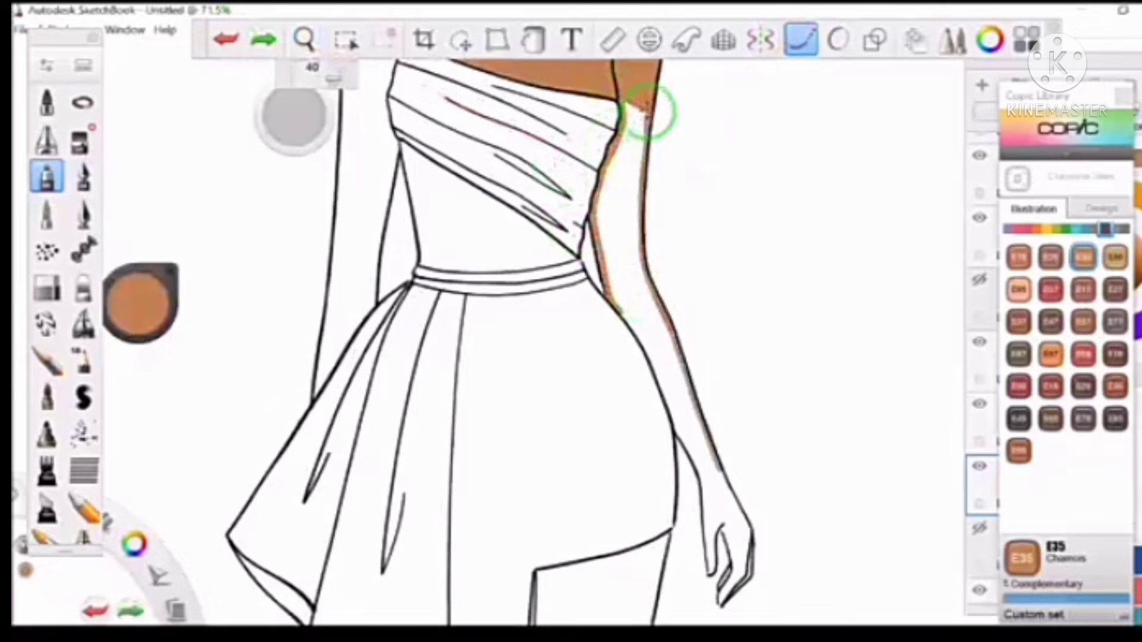
Step: Colour the arm edges tan and flood-fill the arm, neck and chest
click(304, 40)
drag(676, 64, 767, 303)
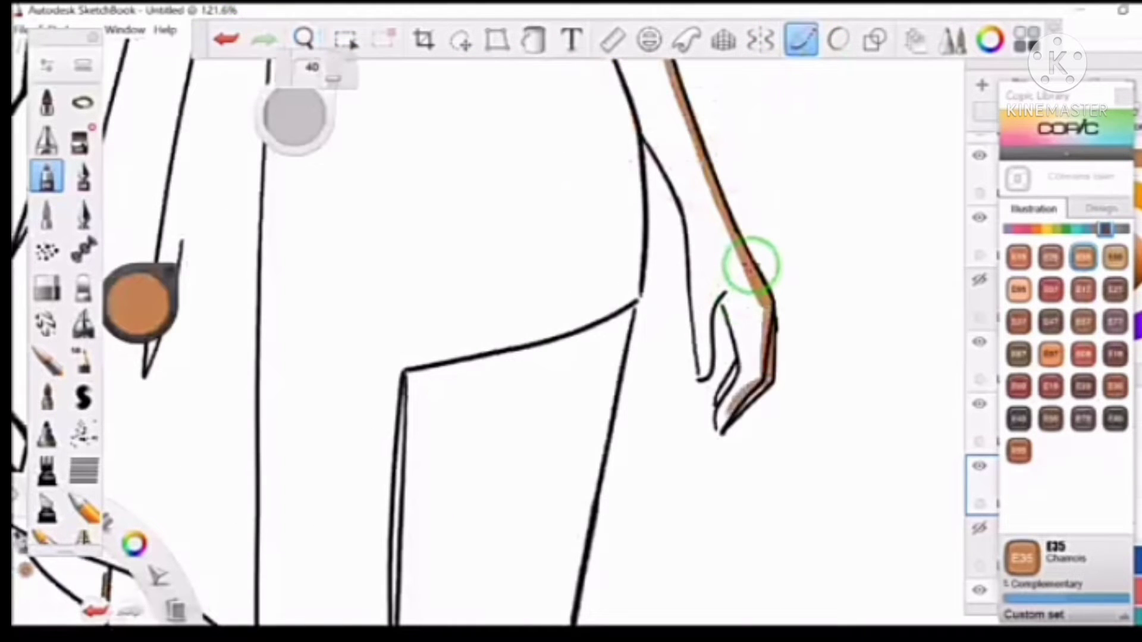
drag(693, 239, 640, 125)
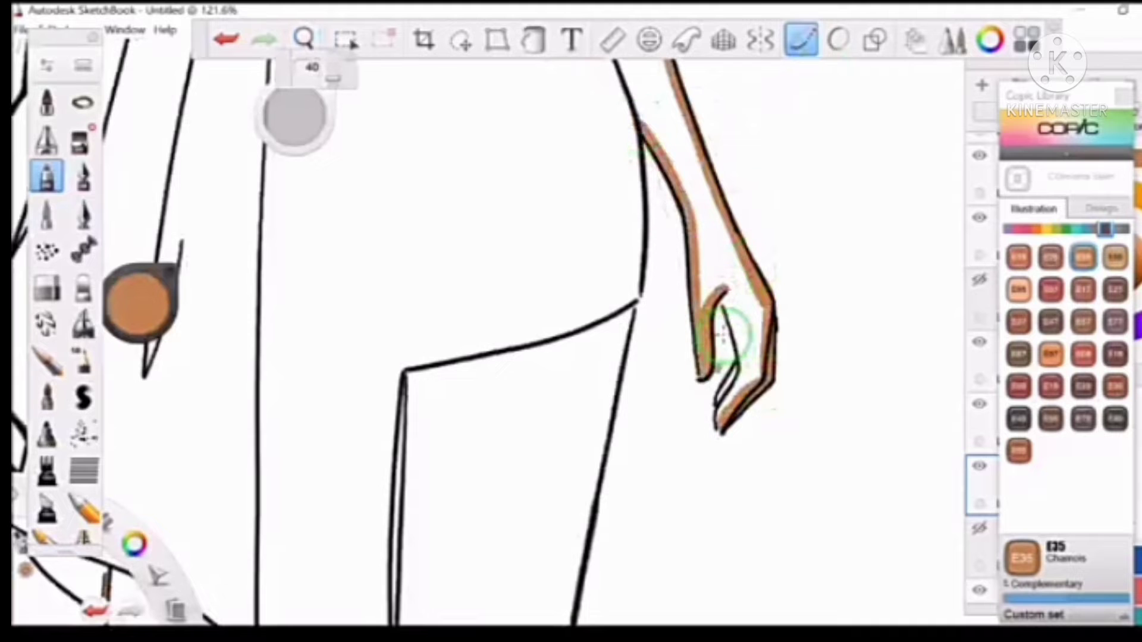
click(303, 40)
mouse_move(596, 326)
mouse_down()
mouse_move(625, 194)
mouse_move(581, 204)
mouse_up()
click(534, 40)
click(666, 297)
click(303, 40)
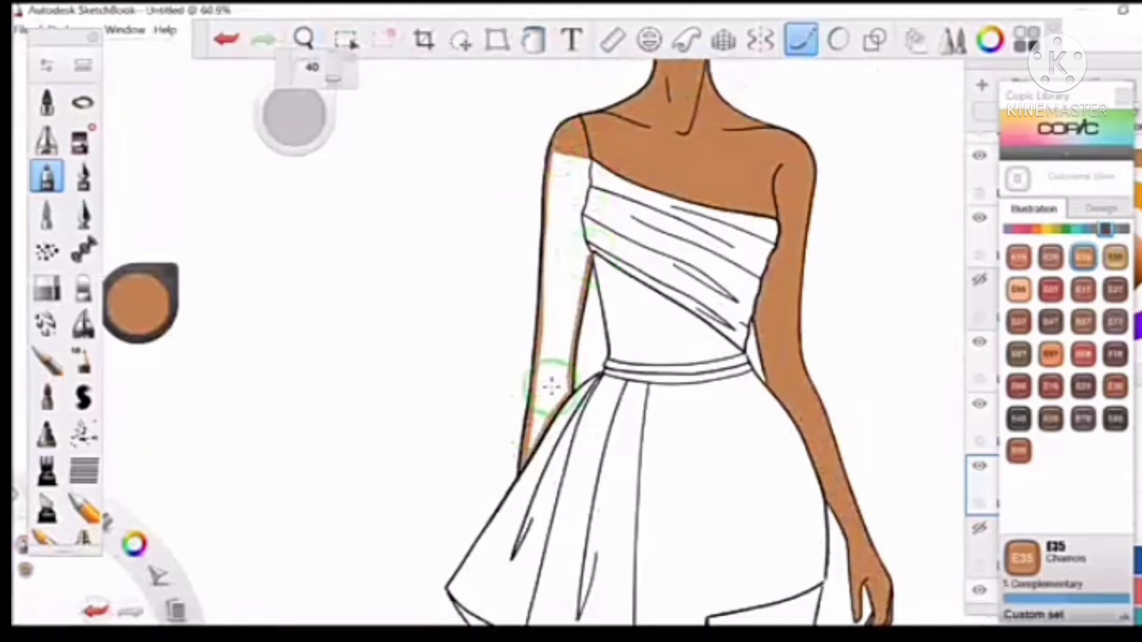
Step: Fill the left arm and the bodice cutout with tan
click(533, 40)
click(567, 185)
click(303, 40)
drag(625, 238, 583, 226)
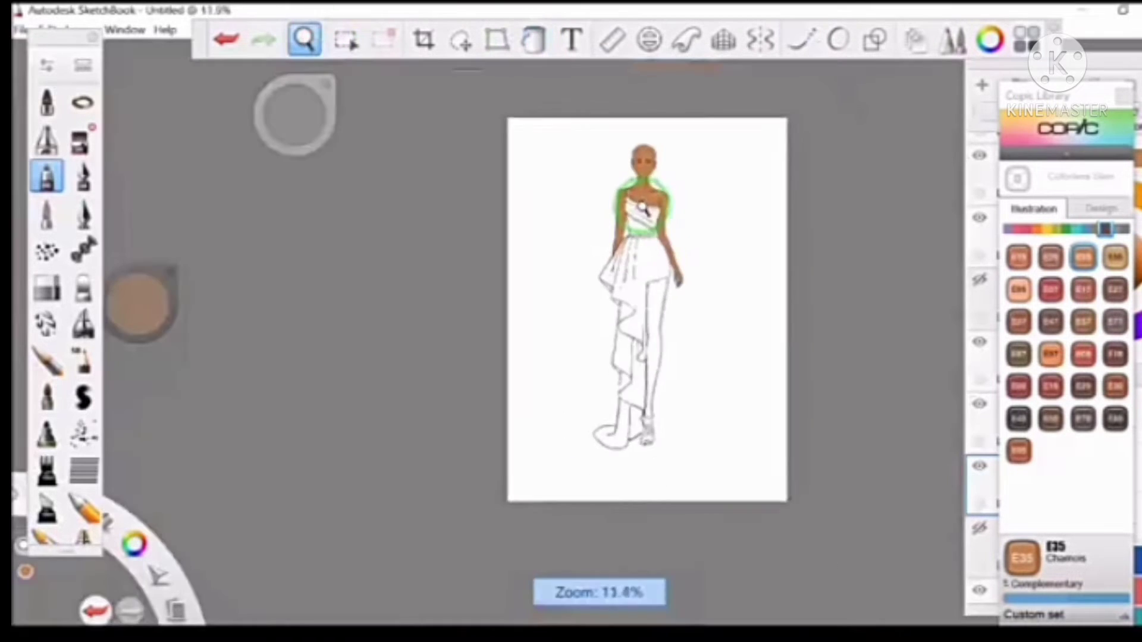
drag(727, 115, 761, 131)
drag(527, 231, 545, 304)
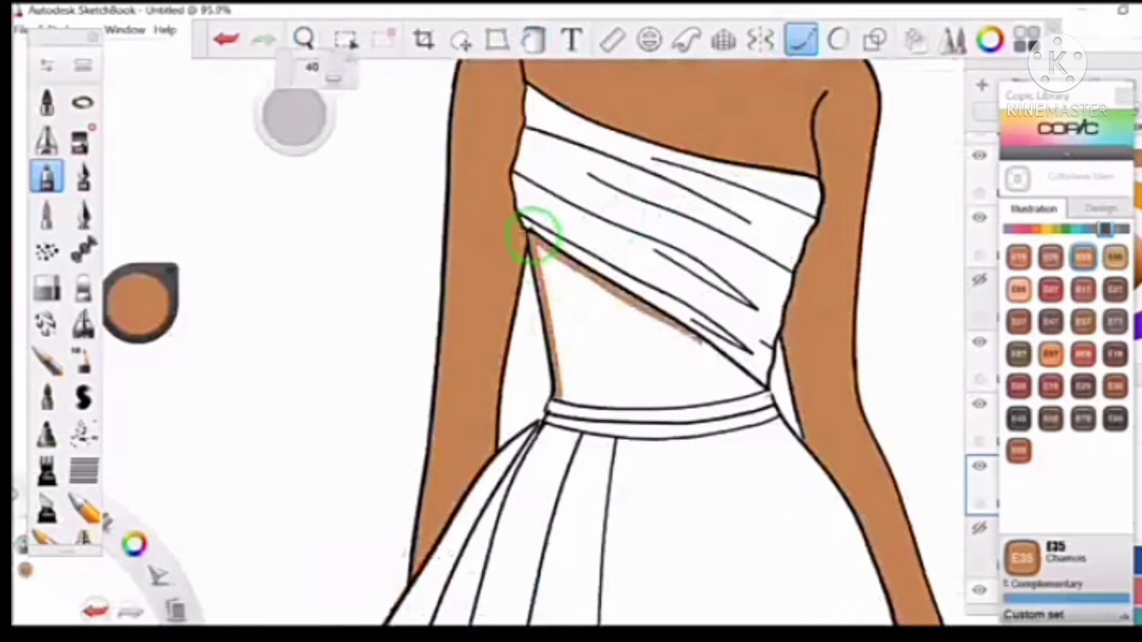
drag(719, 390, 657, 357)
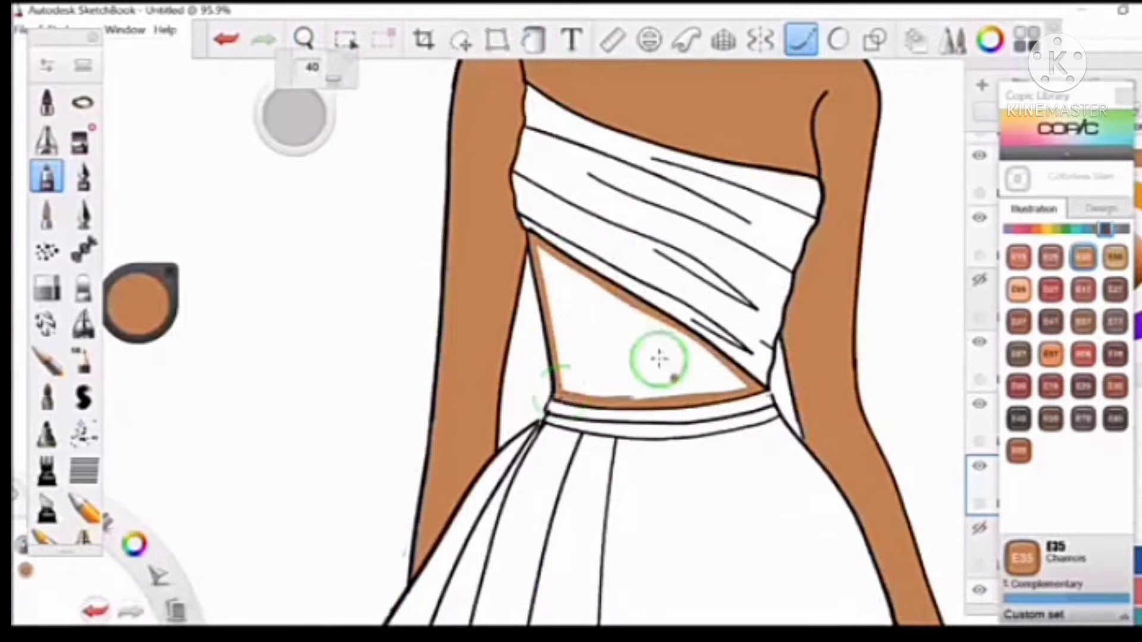
click(533, 40)
click(654, 327)
click(303, 40)
Step: Trace the bare leg's edge and fill the upper and lower leg with tan
mouse_move(595, 238)
mouse_down()
mouse_move(645, 408)
mouse_move(796, 290)
mouse_up()
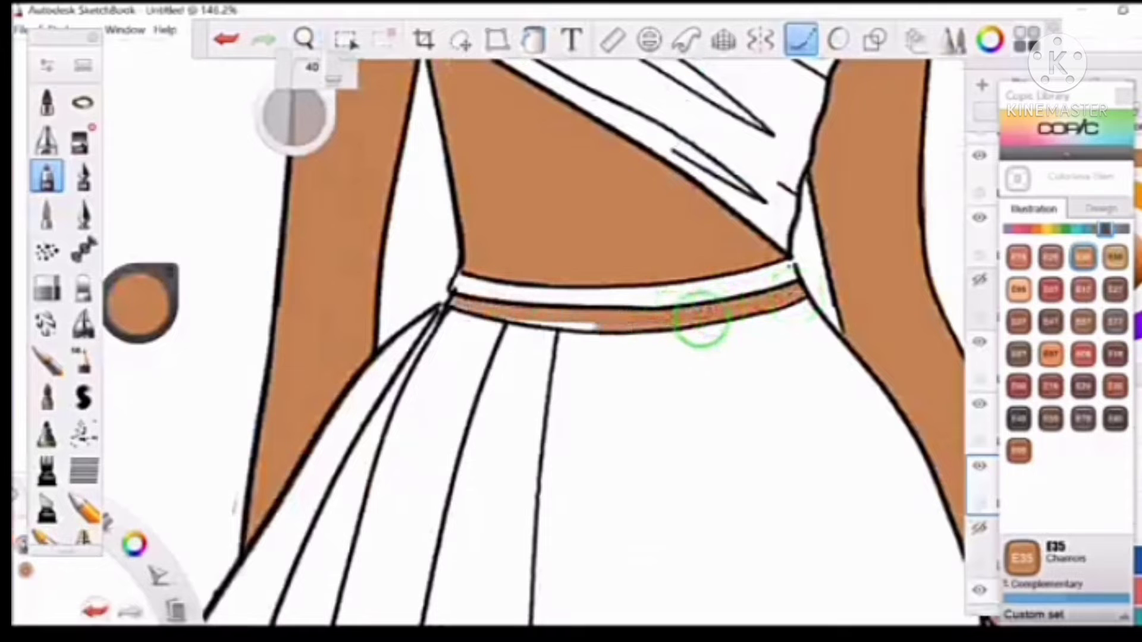
click(303, 40)
drag(655, 234, 650, 268)
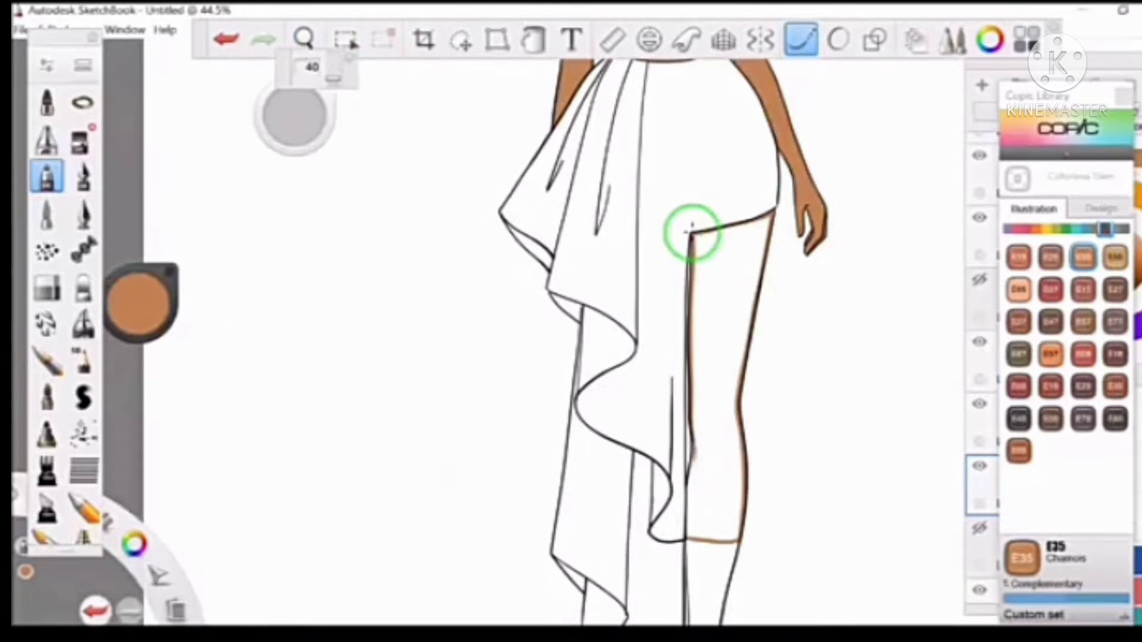
drag(702, 552, 722, 280)
click(304, 40)
drag(522, 451, 765, 107)
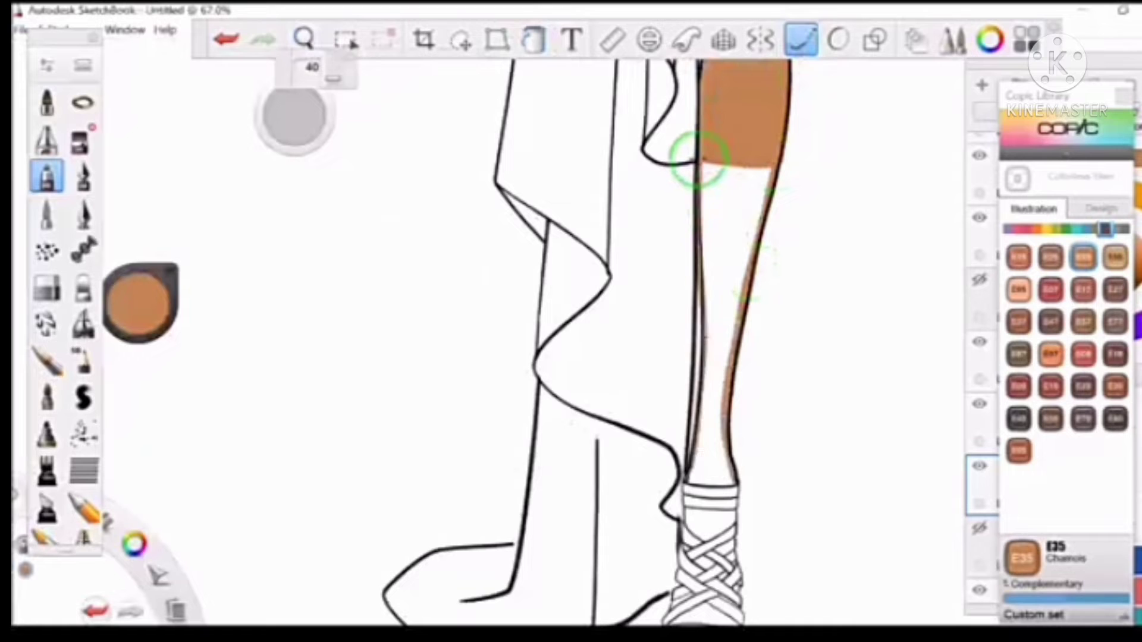
click(533, 40)
click(714, 309)
Step: Fill the V, diamond and diagonal gaps between the sandal straps with tan
click(304, 40)
drag(612, 446, 655, 298)
click(800, 40)
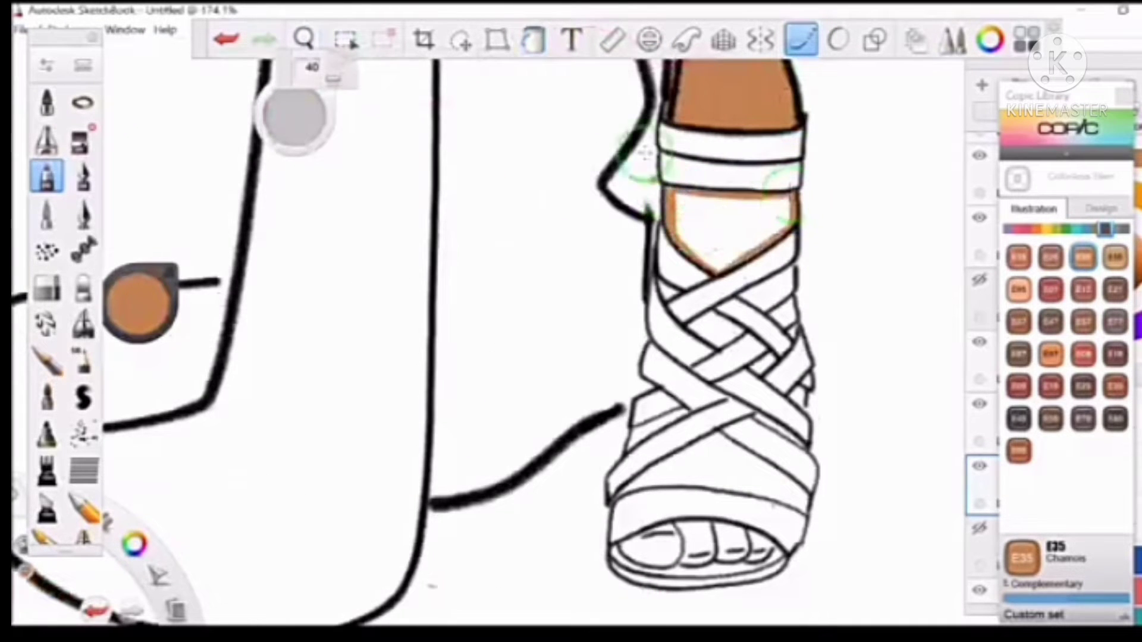
click(533, 40)
click(731, 226)
click(800, 40)
click(716, 330)
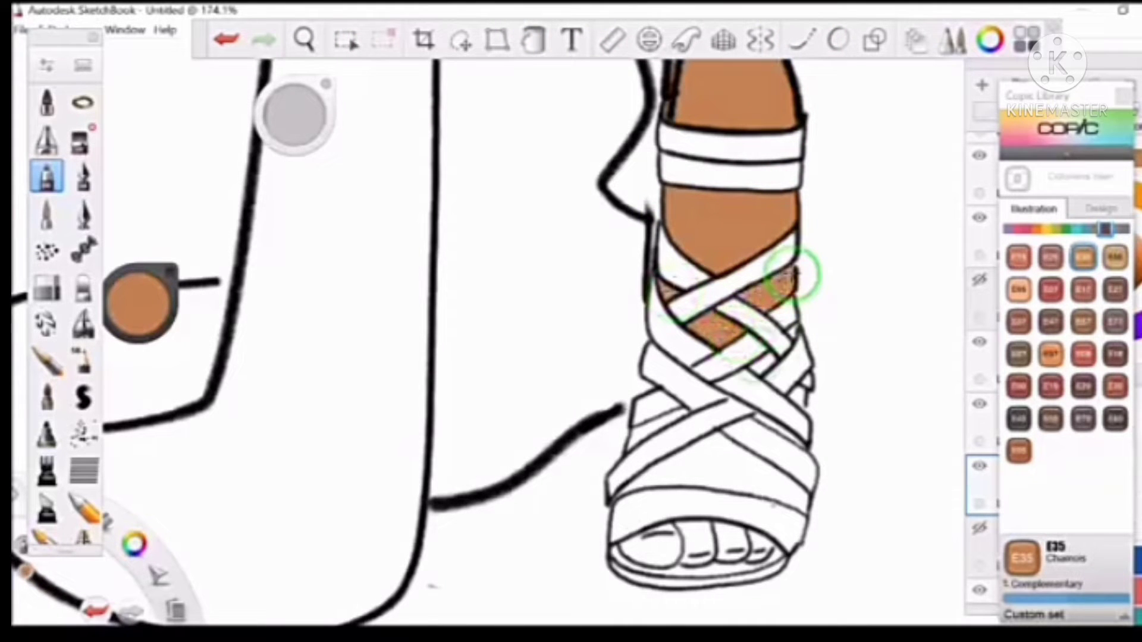
drag(793, 274, 797, 395)
mouse_move(660, 428)
mouse_down()
mouse_move(682, 416)
mouse_move(805, 509)
mouse_up()
drag(714, 483, 745, 491)
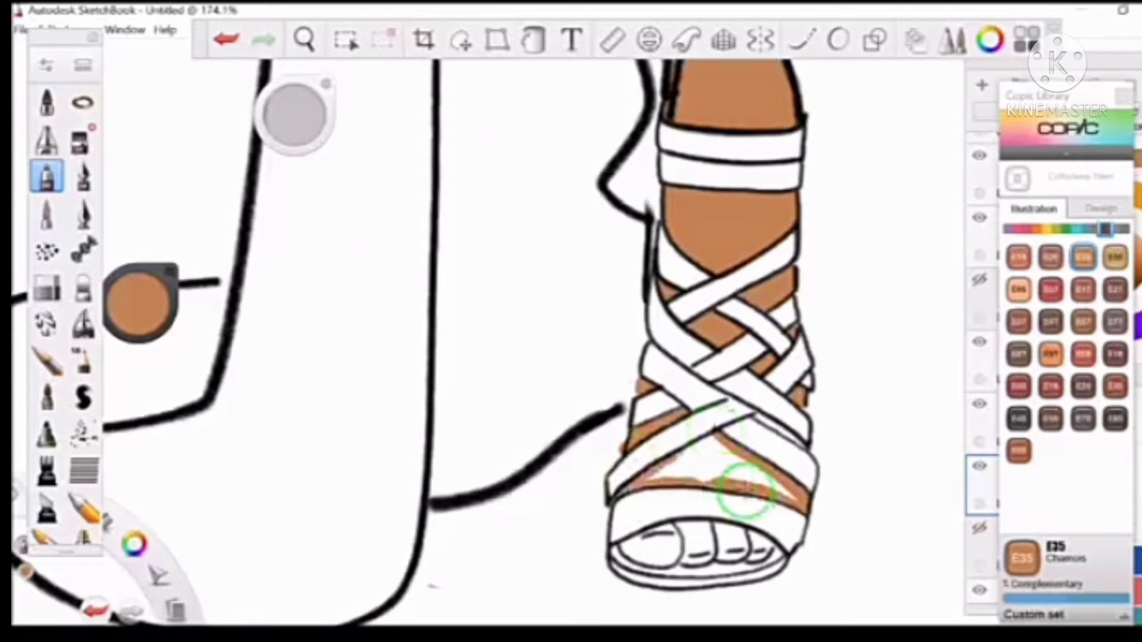
Step: Zoom in on the toes to fill the skin beneath them with tan, then zoom out
key(space)
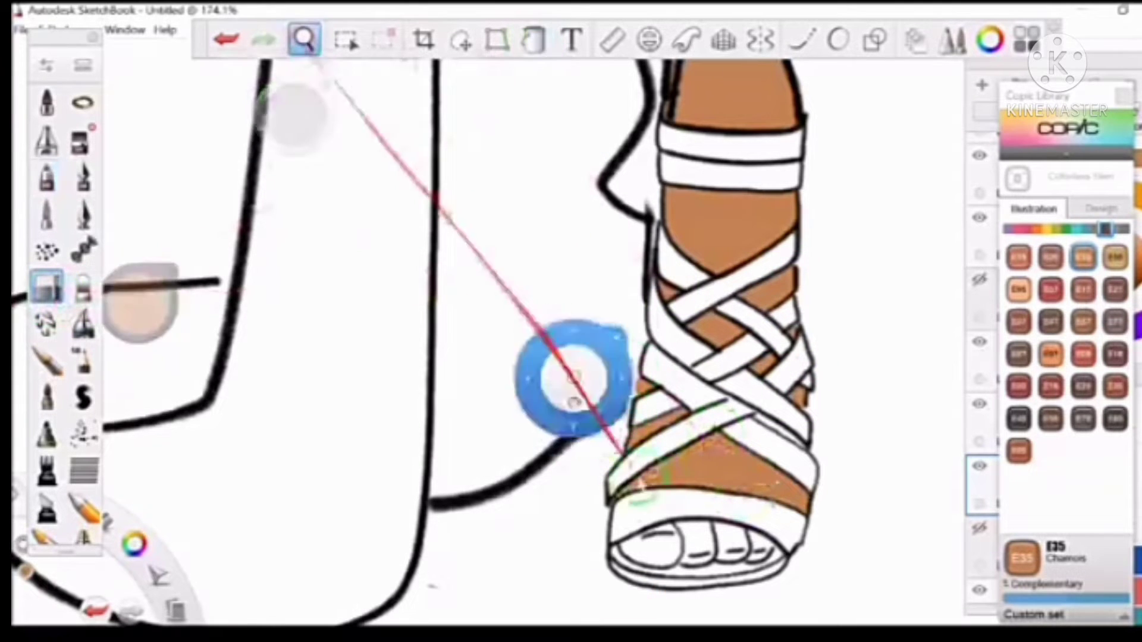
mouse_move(573, 378)
mouse_down()
mouse_move(459, 306)
mouse_move(683, 321)
mouse_move(717, 302)
mouse_move(554, 237)
mouse_up()
key(space)
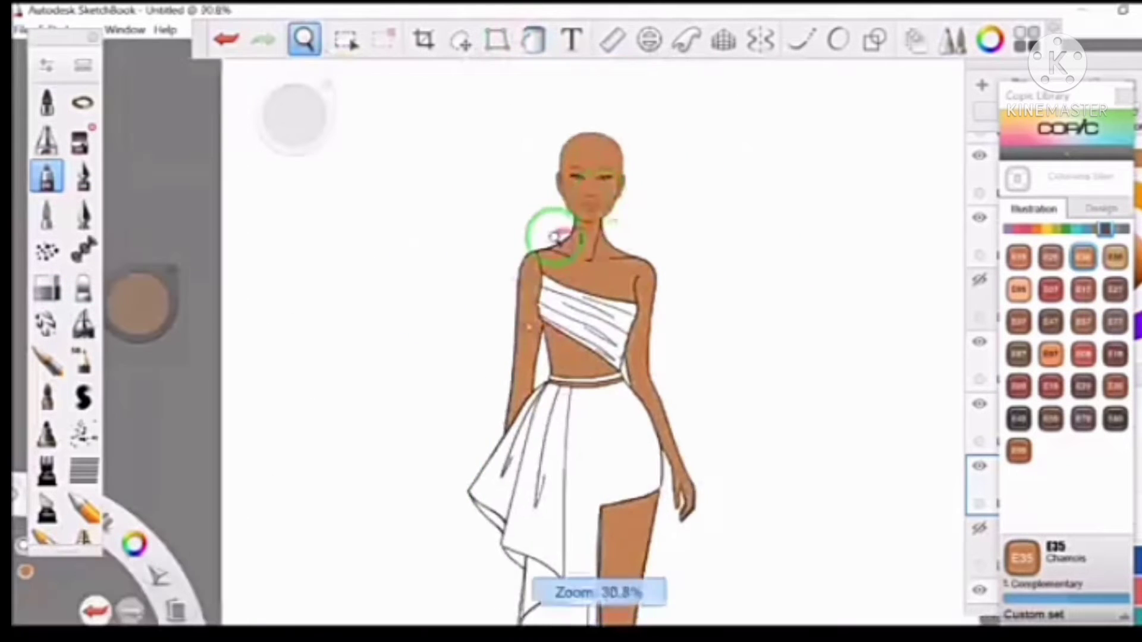
scroll(550, 238, up, 2)
scroll(587, 229, up, 8)
Step: Pick a finer brush, review the face and chest up close, and show the layer list
click(46, 288)
drag(294, 113, 288, 120)
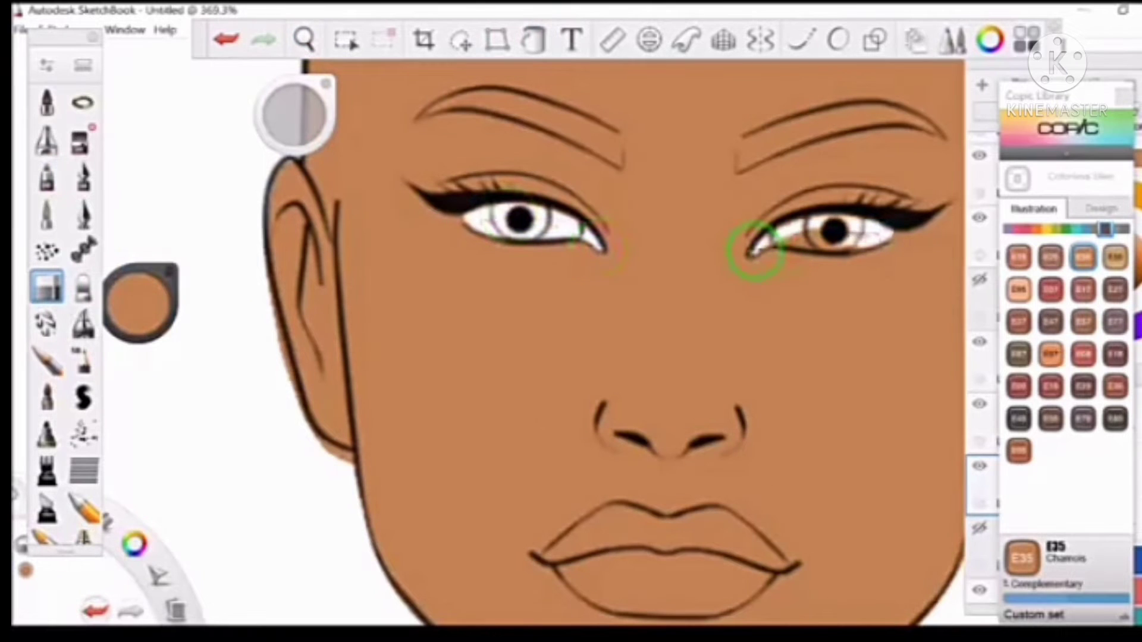
key(space)
drag(714, 314, 898, 426)
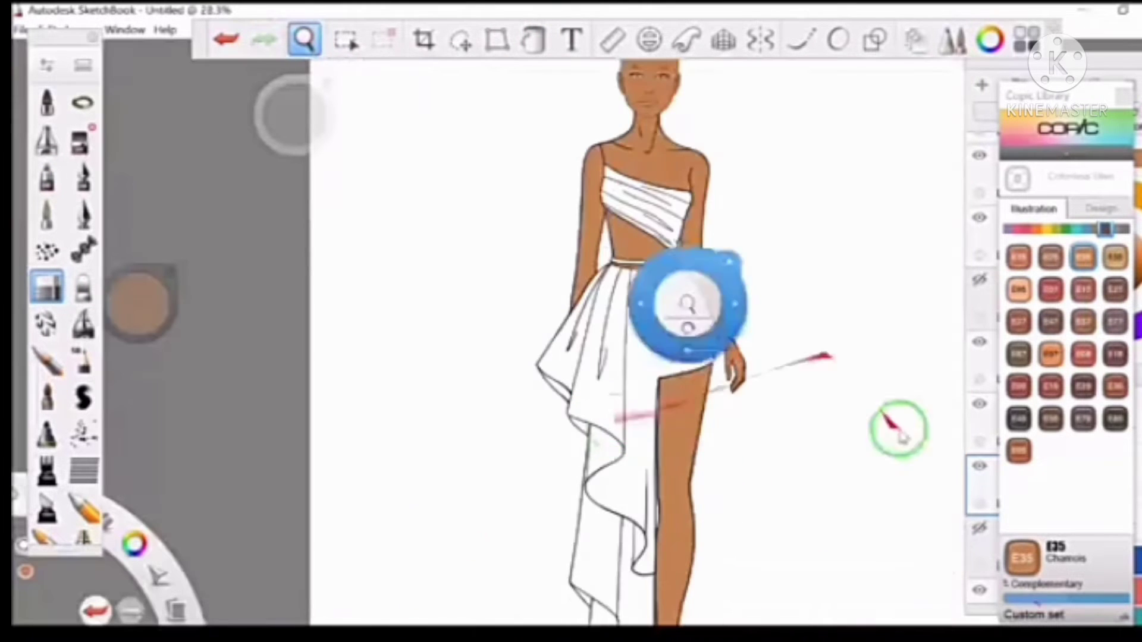
drag(535, 523, 760, 548)
scroll(632, 234, up, 5)
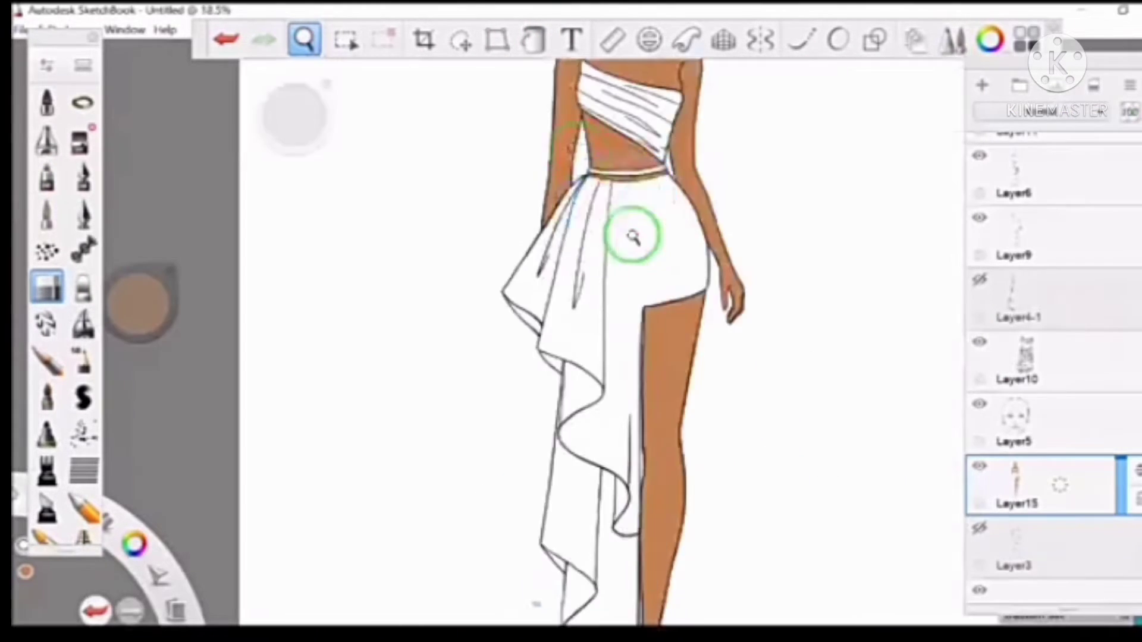
click(47, 434)
scroll(642, 256, down, 2)
Step: Shade the shoulder outline, chest, lower edge of the wrap and inner arm with the Dry Marker
double_click(46, 435)
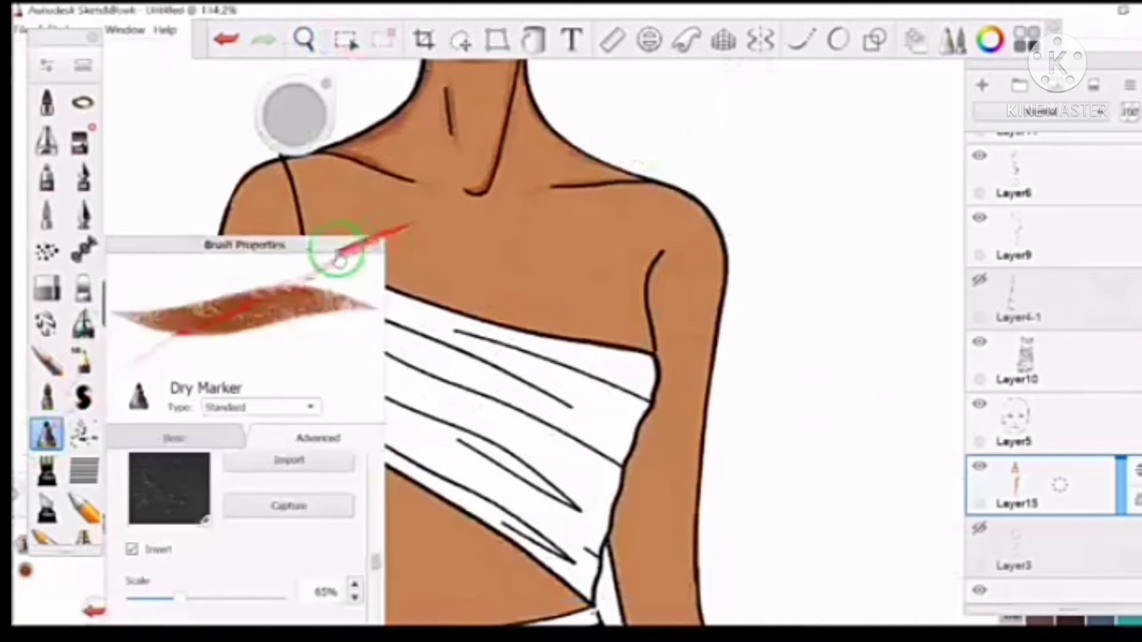
drag(331, 247, 224, 107)
drag(616, 171, 672, 194)
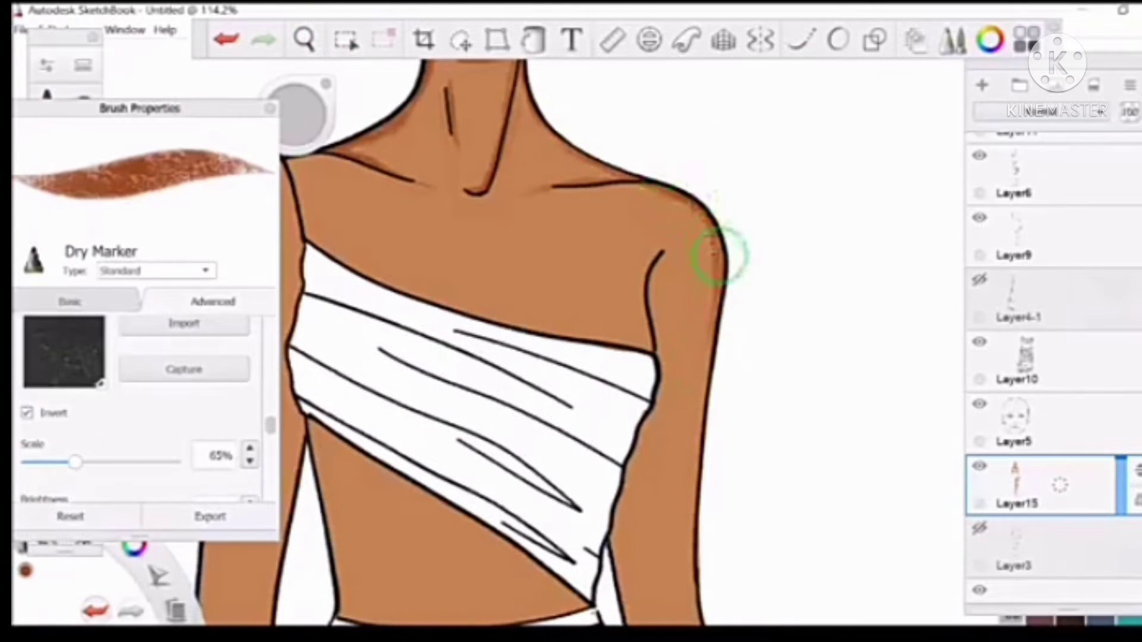
drag(601, 418, 499, 271)
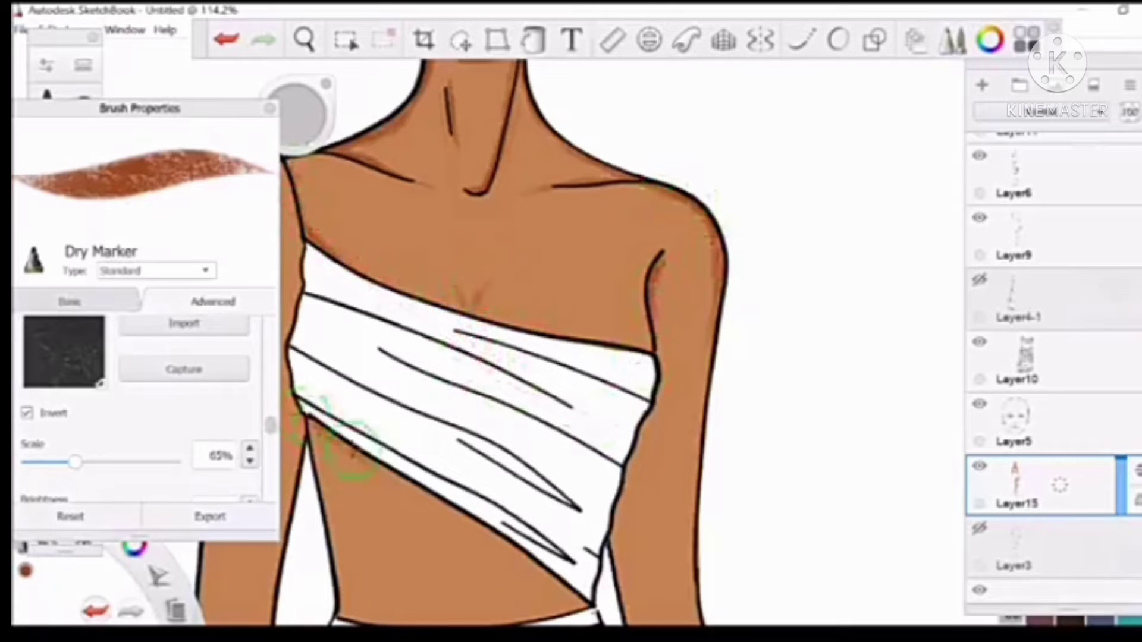
drag(351, 451, 566, 592)
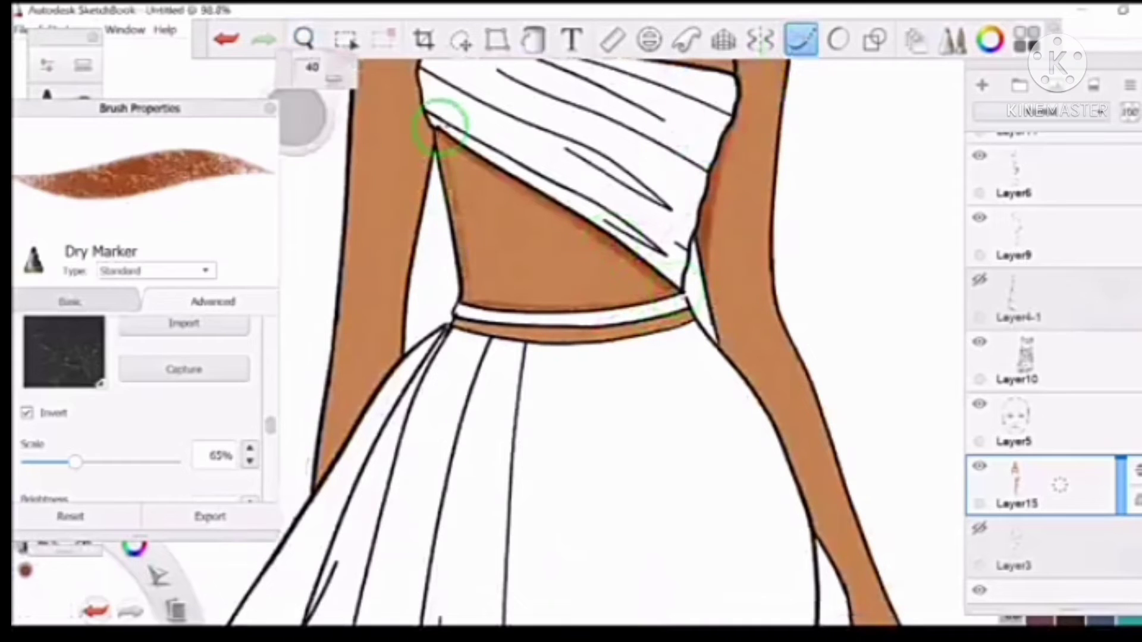
drag(407, 354, 430, 131)
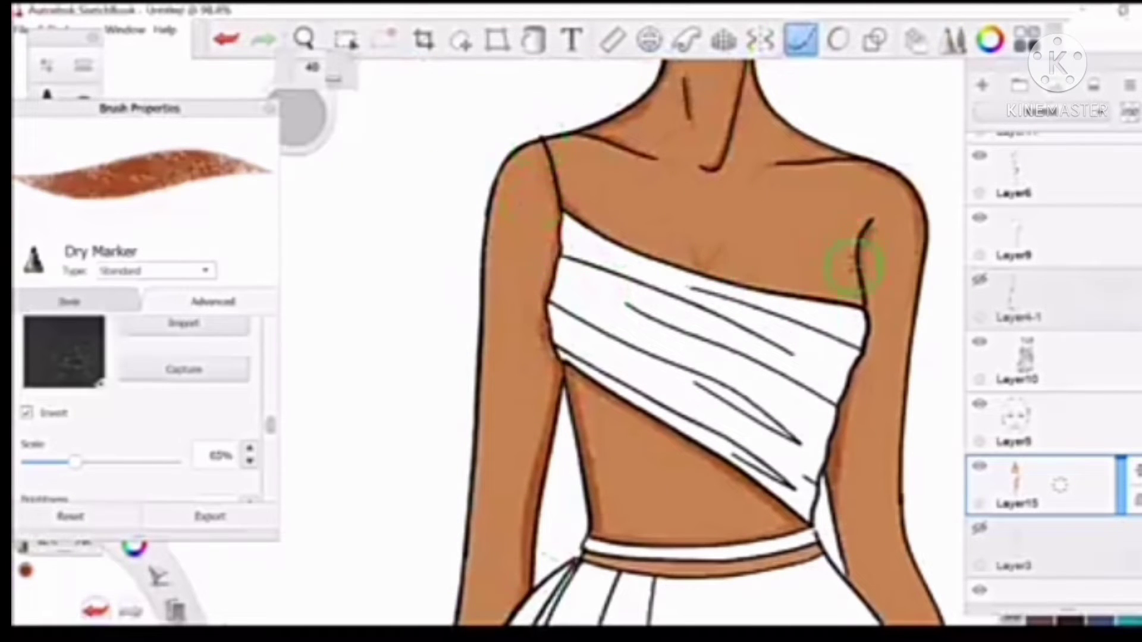
Step: Shade the edge of the right leg, framing the full dress, skirt drape and sandal
drag(303, 38, 734, 255)
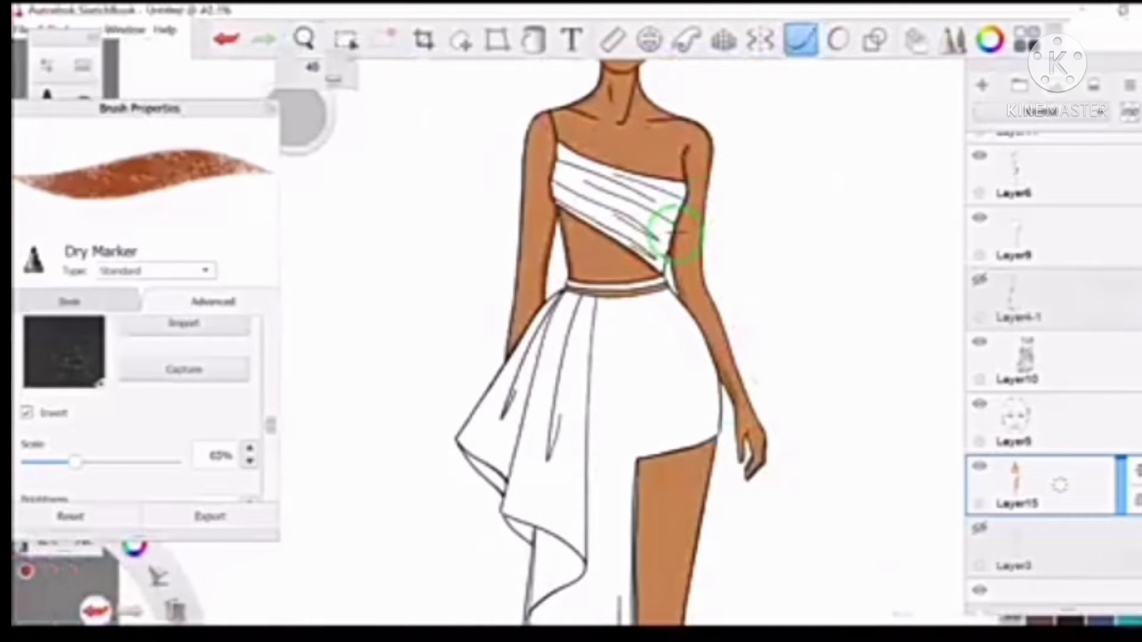
drag(738, 505, 721, 439)
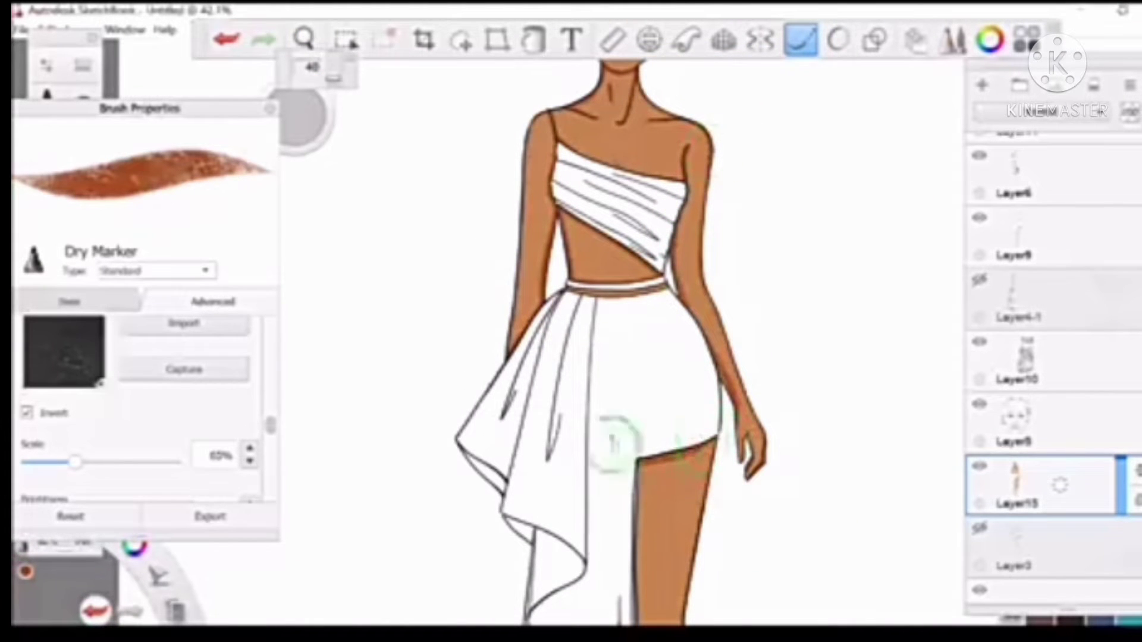
mouse_move(303, 38)
mouse_down()
mouse_move(702, 250)
mouse_move(738, 107)
mouse_move(727, 339)
mouse_up()
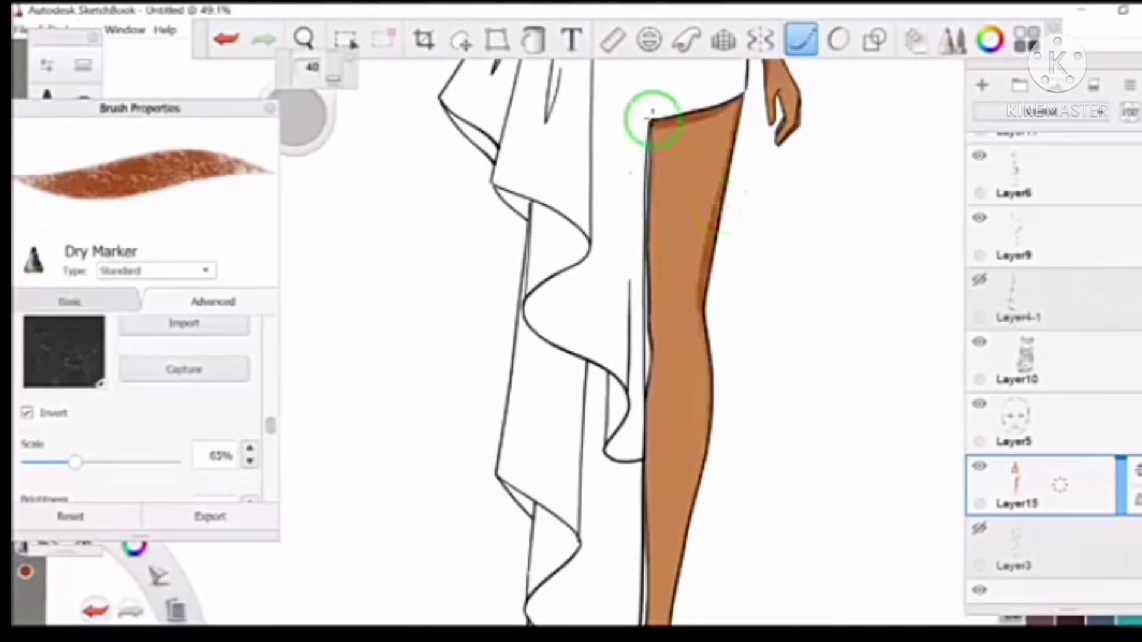
mouse_move(303, 38)
mouse_down()
mouse_move(670, 395)
mouse_move(682, 240)
mouse_up()
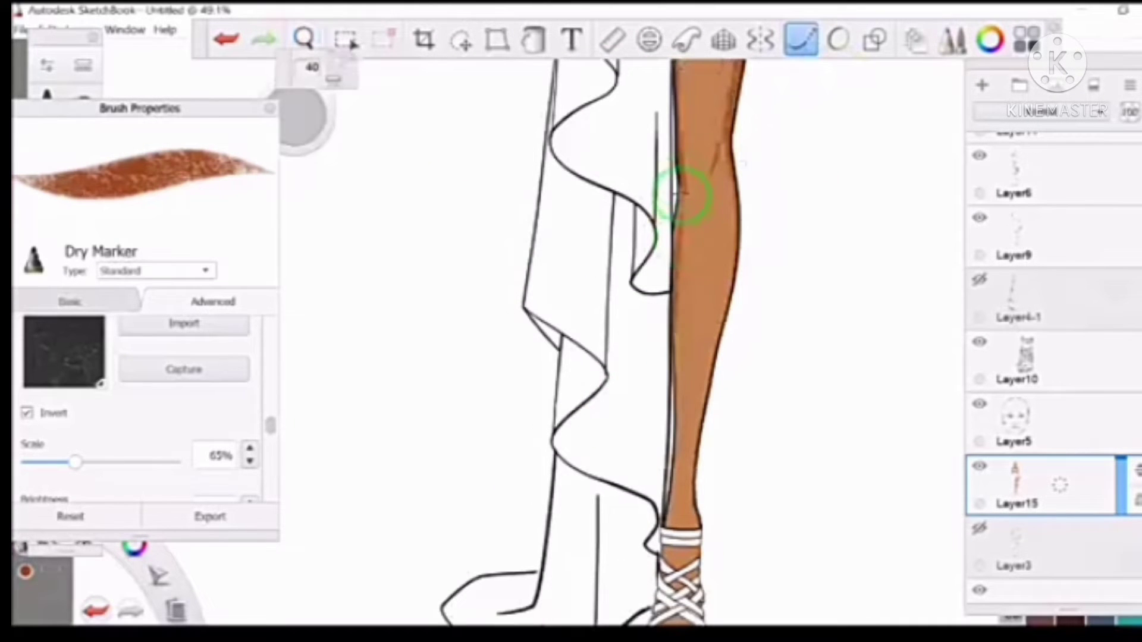
mouse_move(304, 39)
mouse_down()
mouse_move(612, 383)
mouse_move(721, 382)
mouse_up()
mouse_move(304, 38)
mouse_down()
mouse_move(517, 111)
mouse_move(267, 122)
mouse_up()
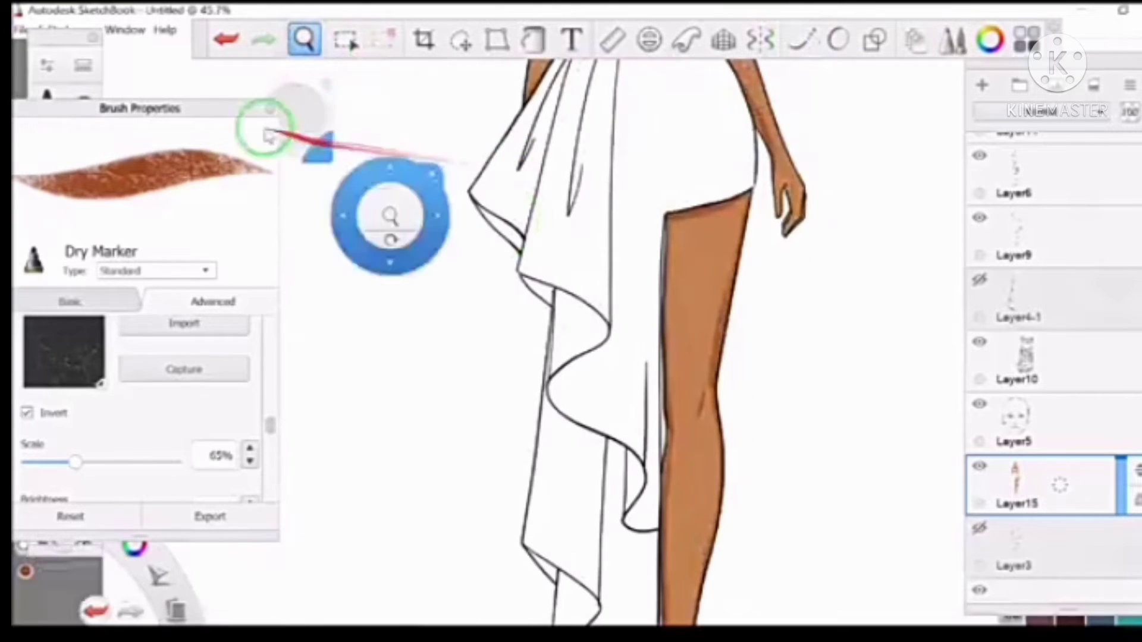
Step: Deepen the leg's left-side shading with the Light Opacity Brush, then move to the torso with the soft airbrush
click(83, 138)
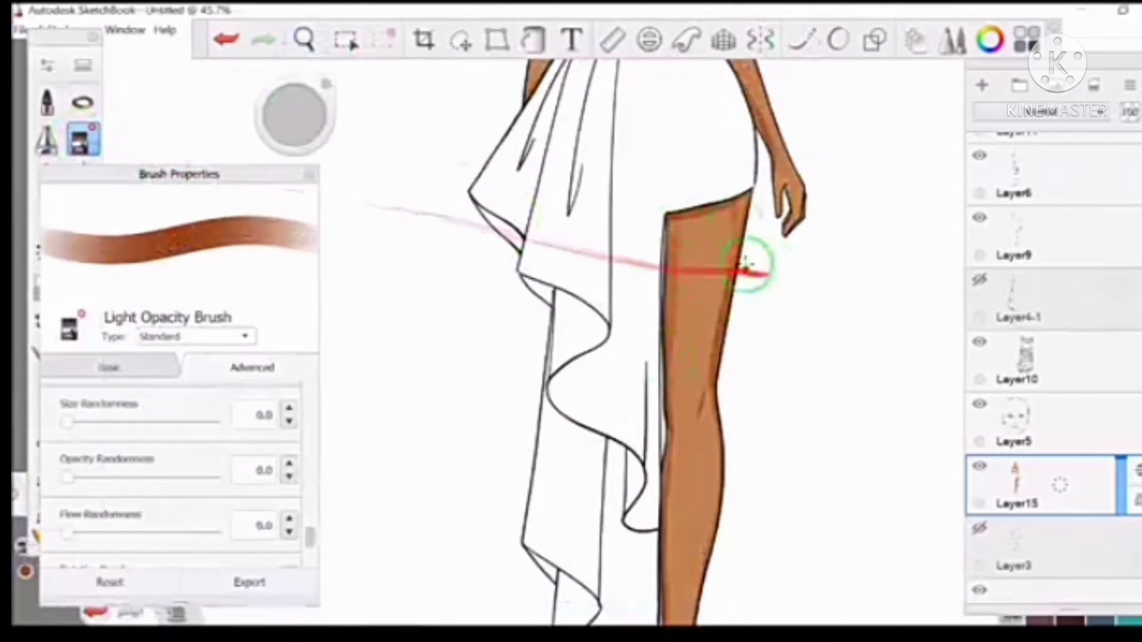
mouse_move(304, 39)
mouse_down()
mouse_move(581, 331)
mouse_move(731, 214)
mouse_up()
drag(637, 356, 374, 162)
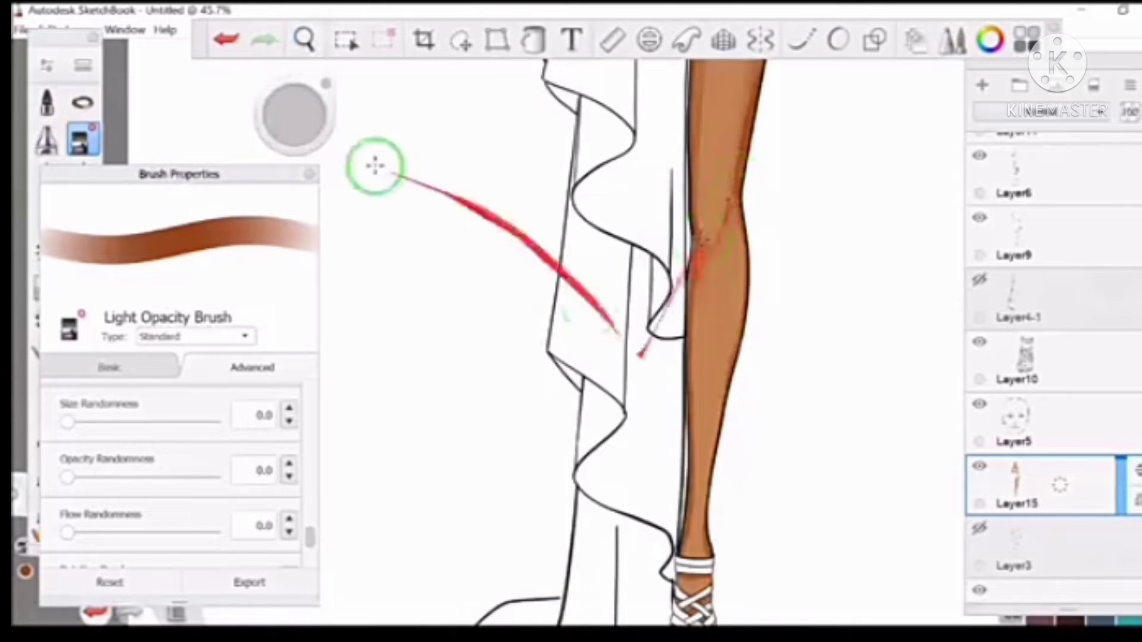
mouse_move(701, 256)
mouse_down()
mouse_move(739, 224)
mouse_move(678, 532)
mouse_up()
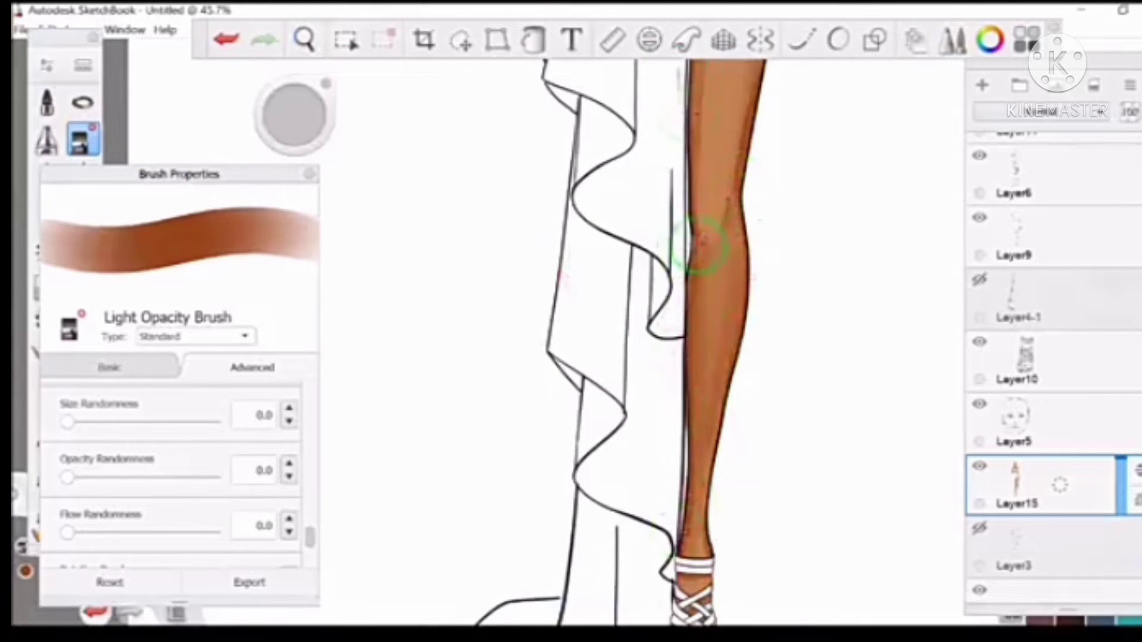
mouse_move(701, 260)
mouse_down()
mouse_move(620, 169)
mouse_move(658, 293)
mouse_up()
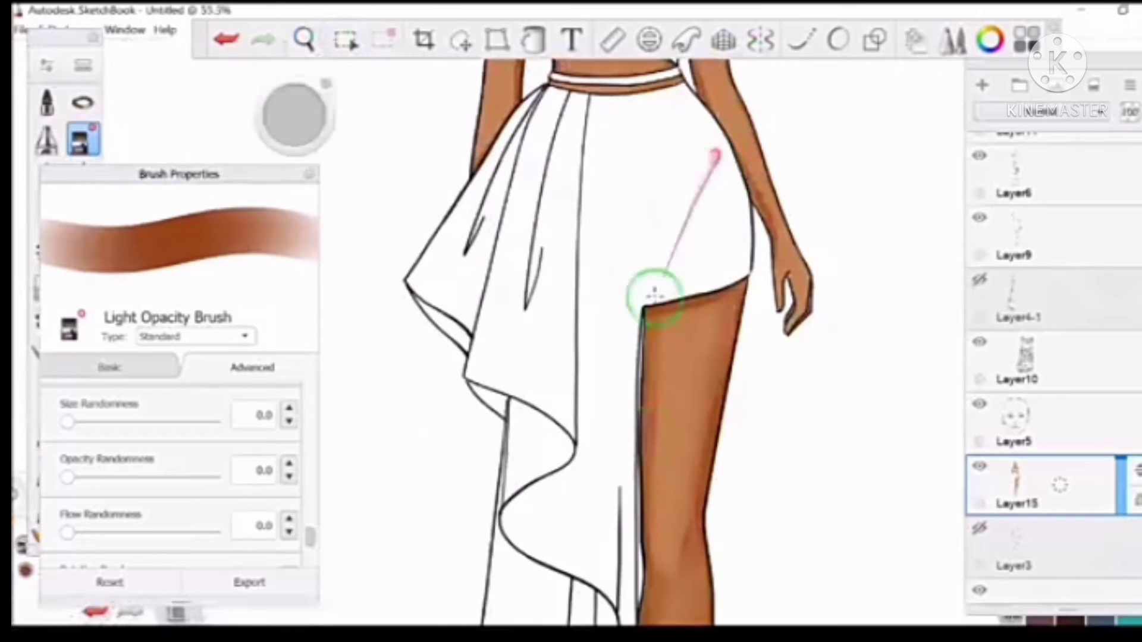
drag(304, 39, 616, 196)
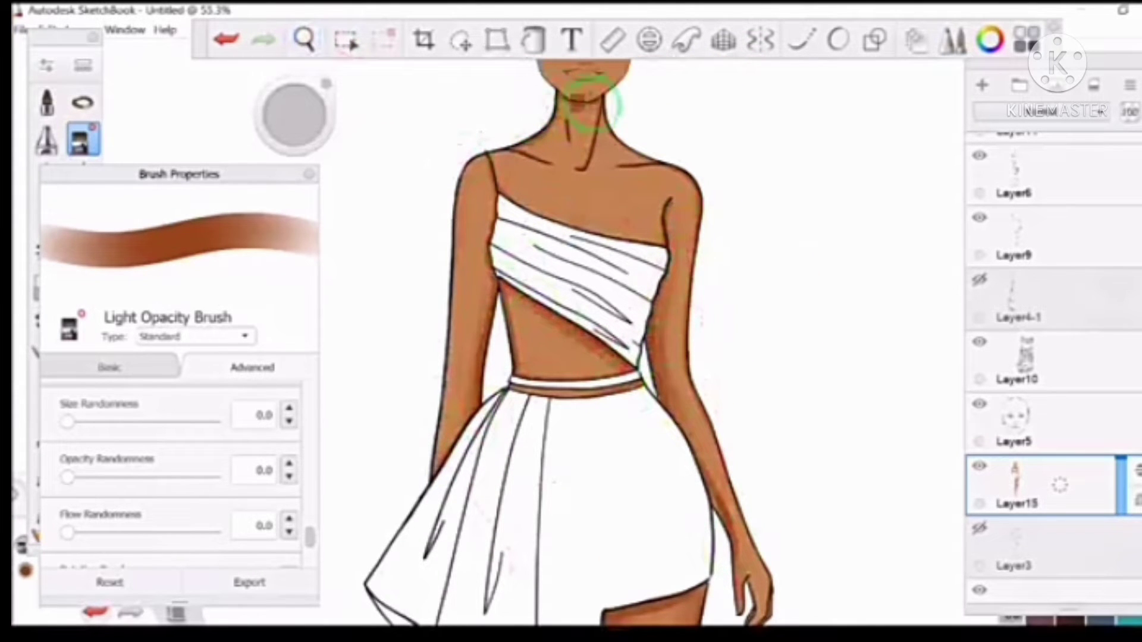
mouse_move(304, 38)
mouse_down()
mouse_move(294, 130)
mouse_move(616, 324)
mouse_up()
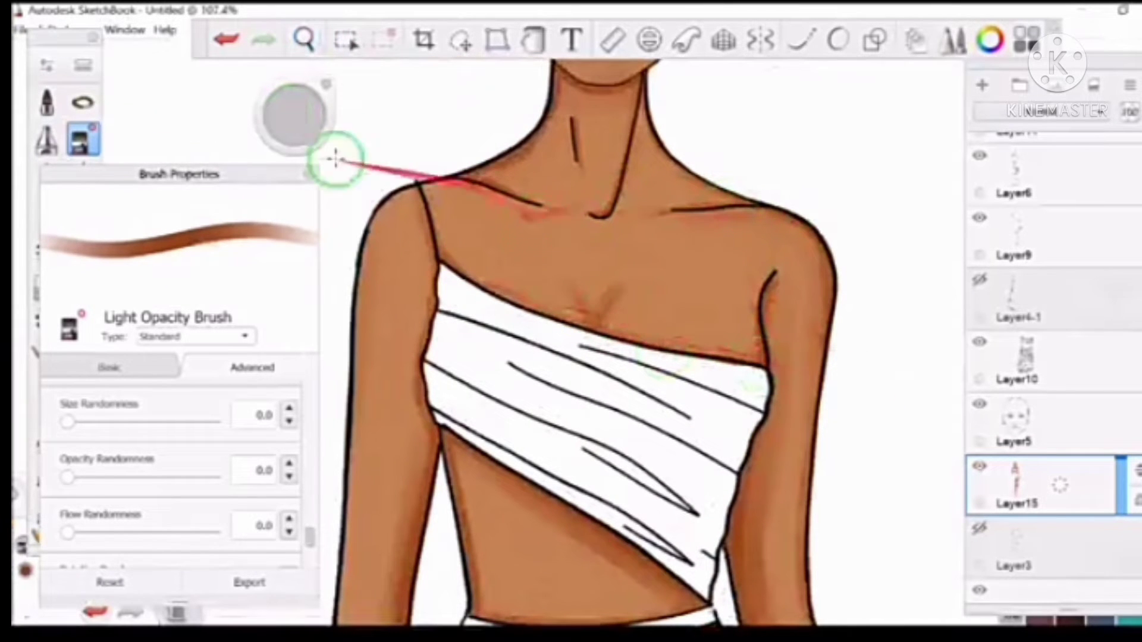
click(47, 139)
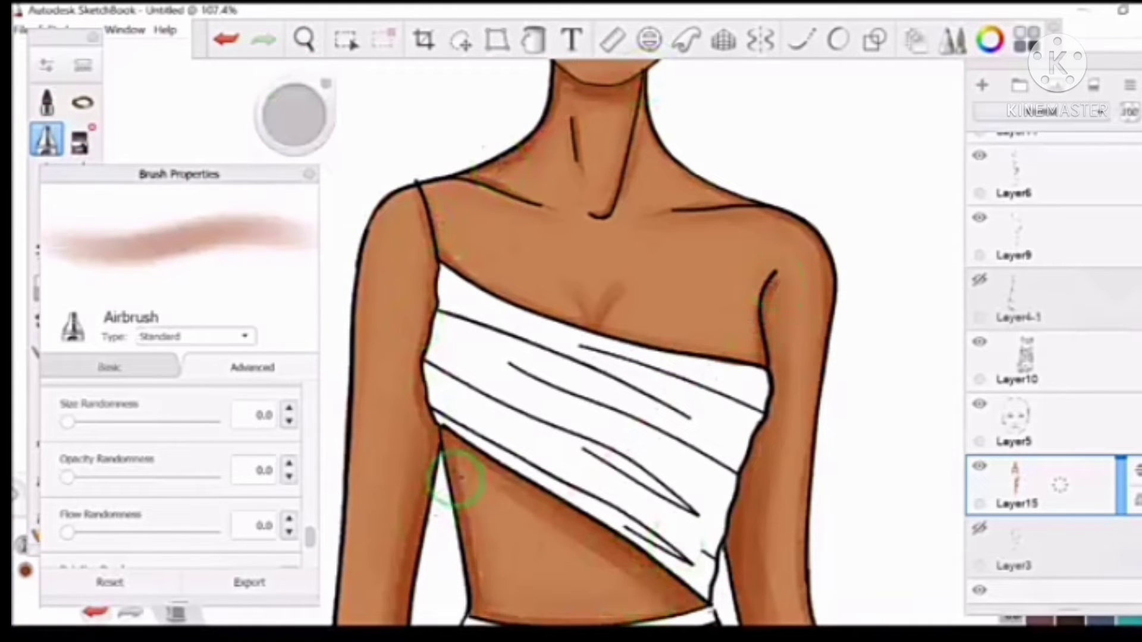
click(304, 40)
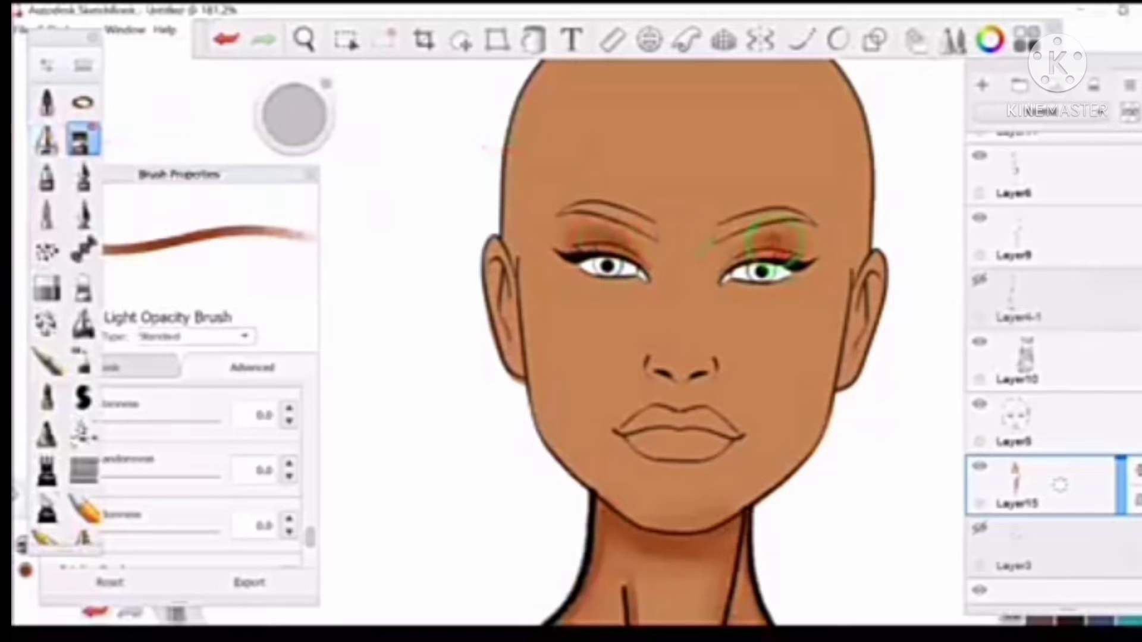
Step: Airbrush contour beside the ear, eyeshadow above both eyes and shading down both sides of the nose
click(46, 139)
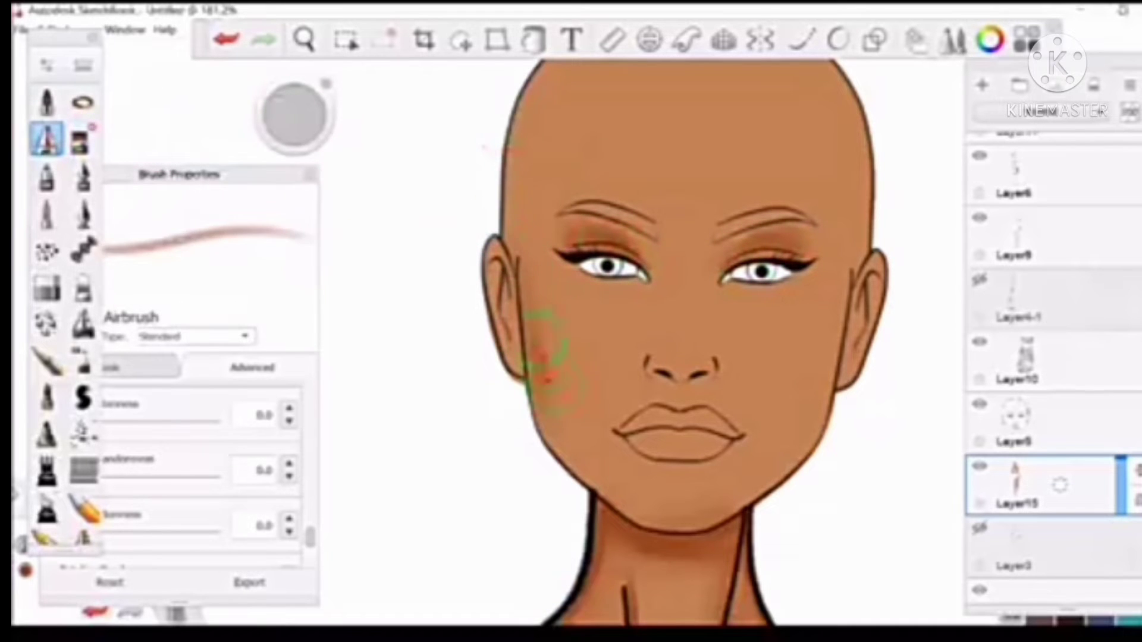
drag(839, 371, 846, 254)
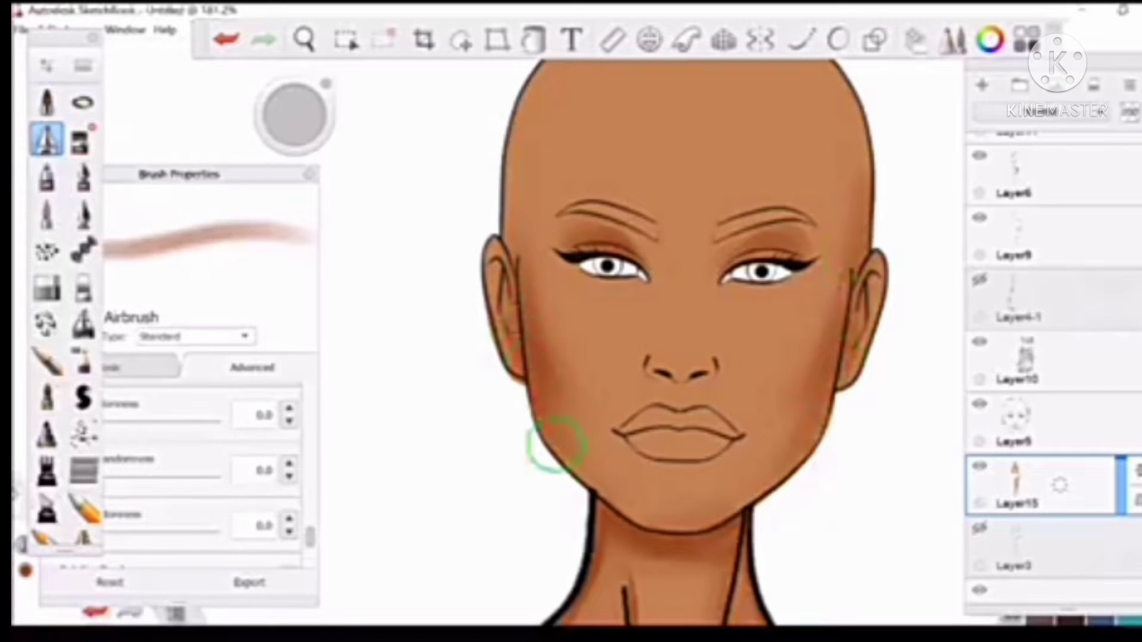
scroll(722, 324, down, 5)
scroll(523, 167, up, 5)
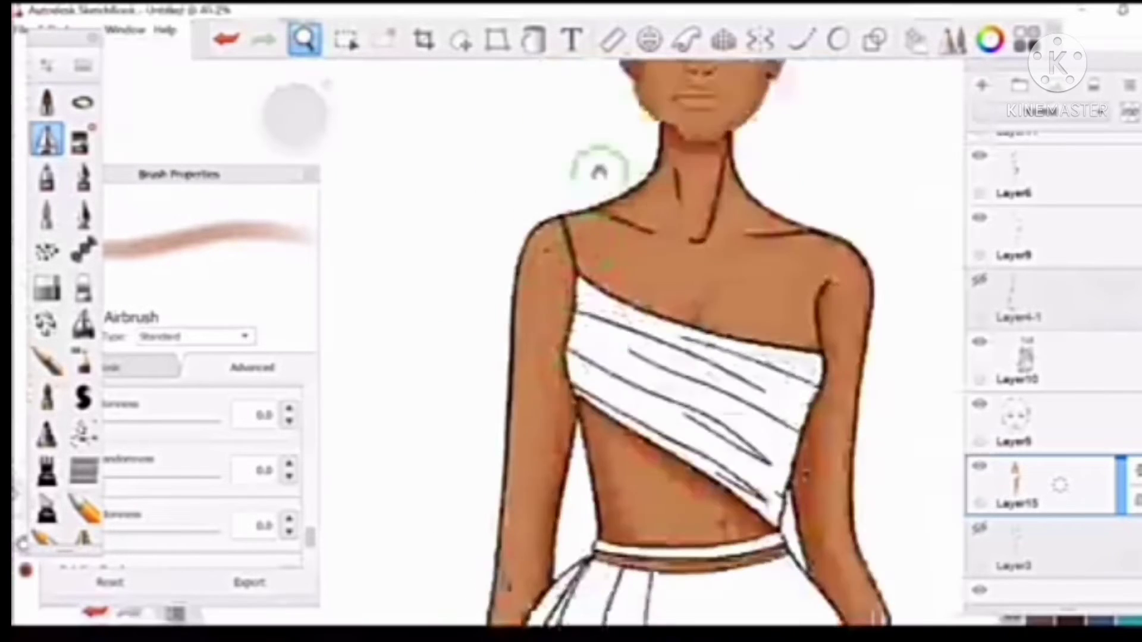
scroll(803, 159, up, 3)
drag(294, 116, 287, 107)
drag(595, 172, 592, 193)
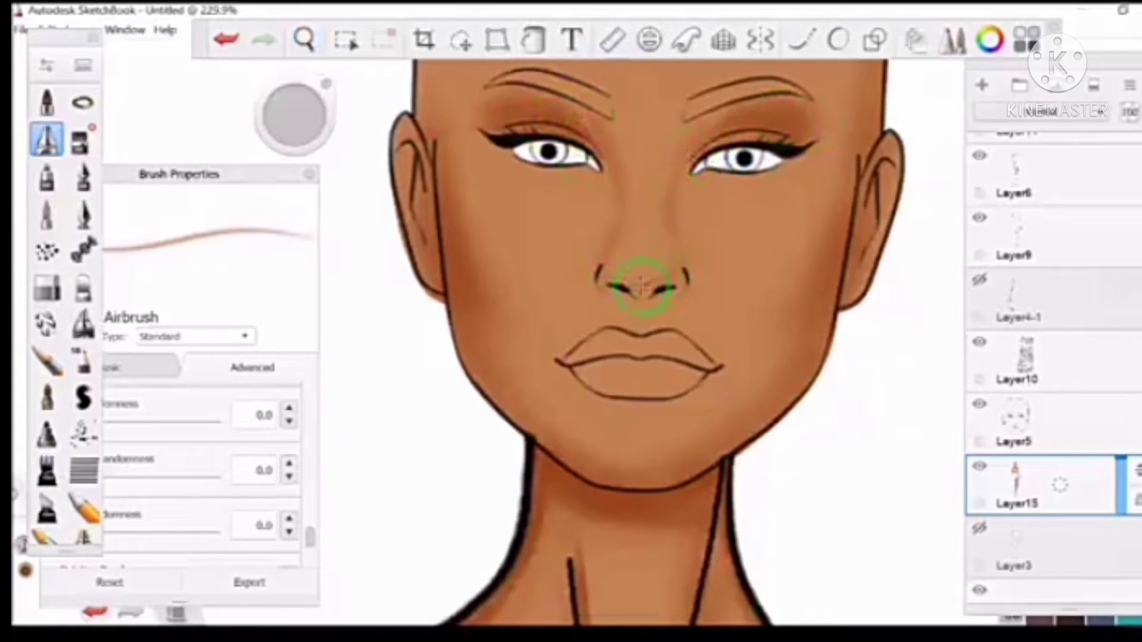
drag(293, 116, 293, 119)
drag(692, 140, 665, 250)
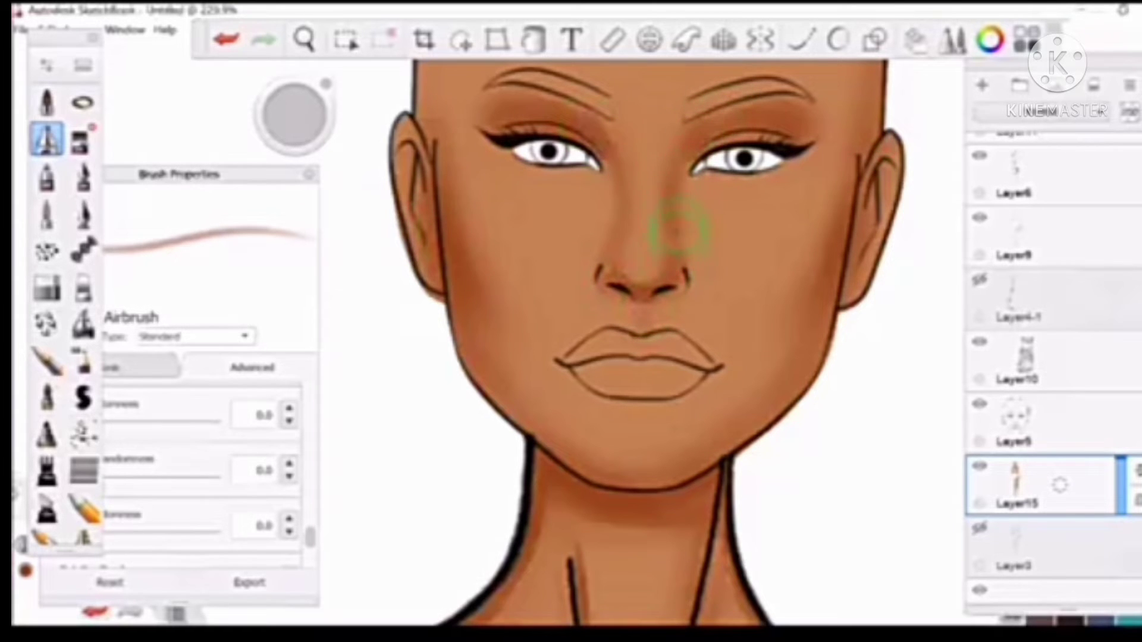
Step: Switch to the light opacity brush and undo the last shading stroke and eyeshadow tint
click(84, 140)
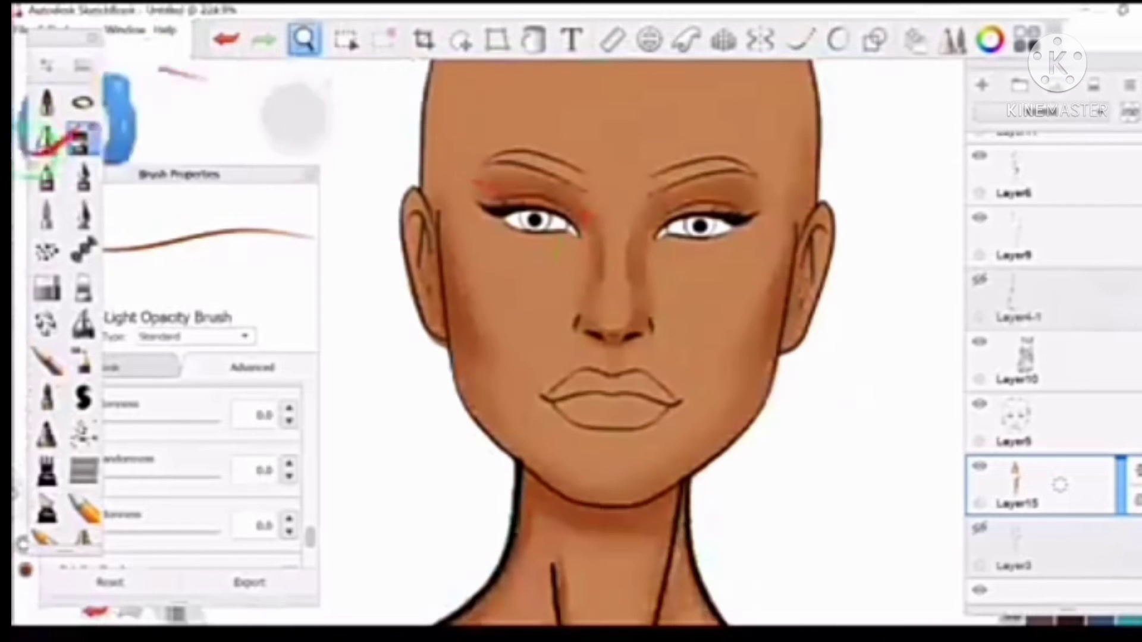
click(228, 39)
click(226, 37)
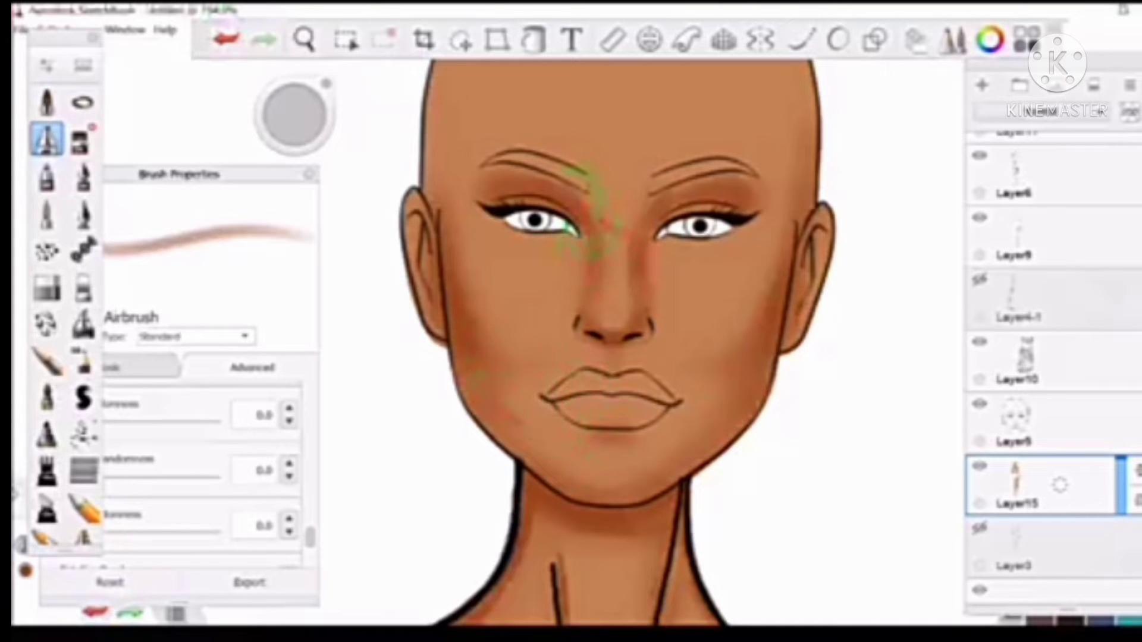
click(309, 174)
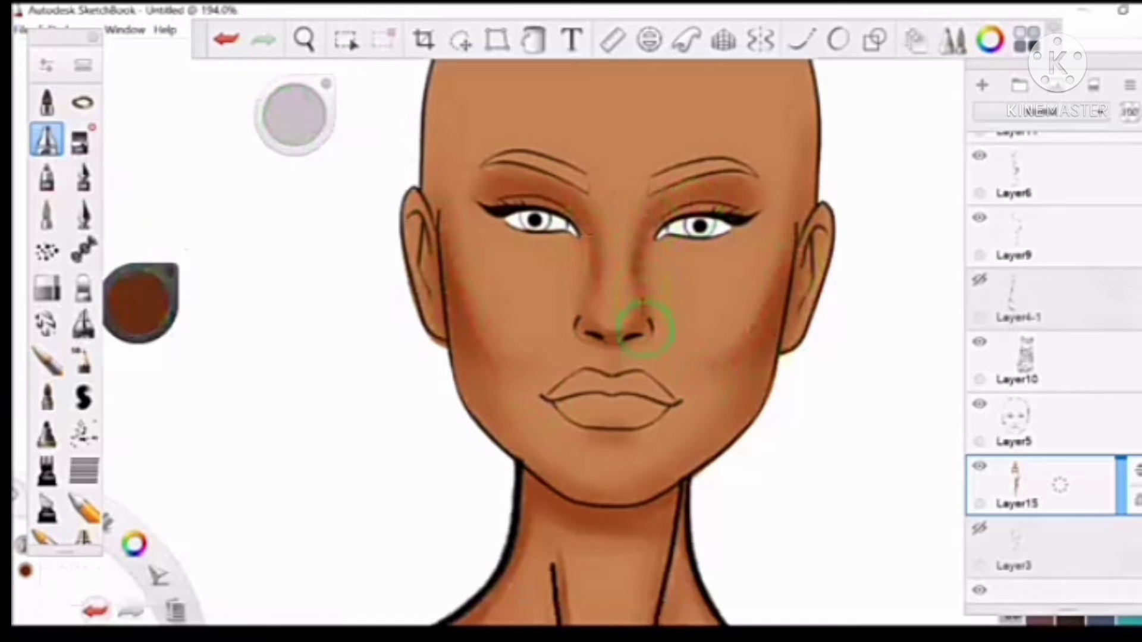
Step: Dab a light warm highlight on the nose tip and undo the pink cheek dab
drag(301, 40, 611, 224)
mouse_move(140, 302)
mouse_down()
mouse_move(136, 313)
mouse_move(141, 297)
mouse_move(382, 258)
mouse_up()
click(584, 294)
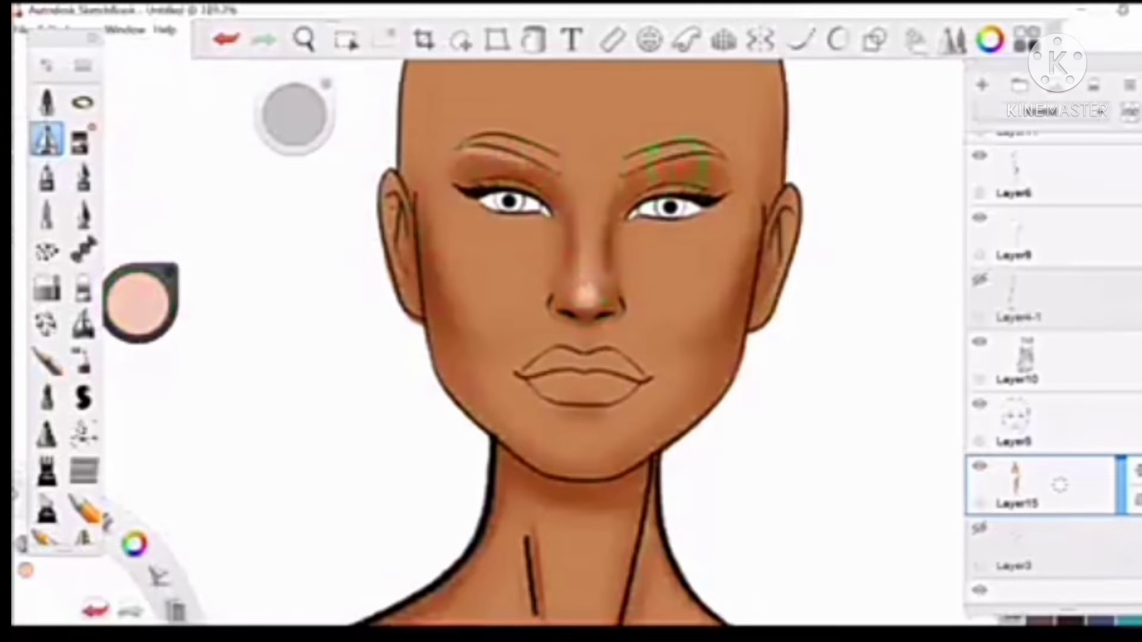
drag(294, 115, 300, 115)
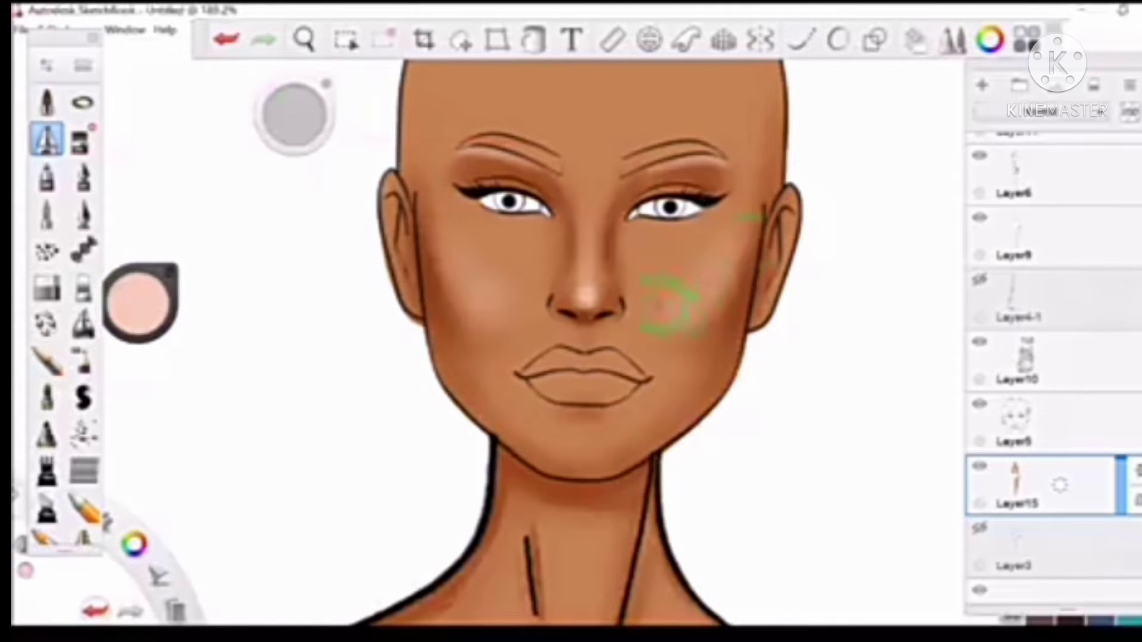
key(ctrl+z)
key(ctrl+i)
Step: Paint both lips hot pink, tint the irises green and fill both eyebrows black
alt+click(505, 184)
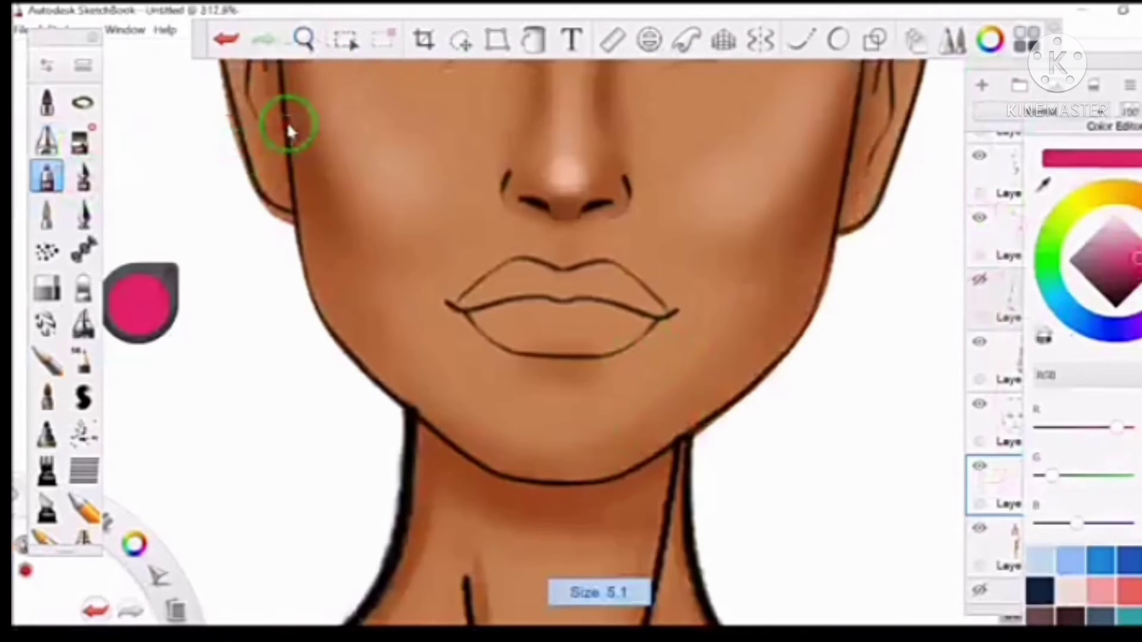
drag(565, 281, 612, 274)
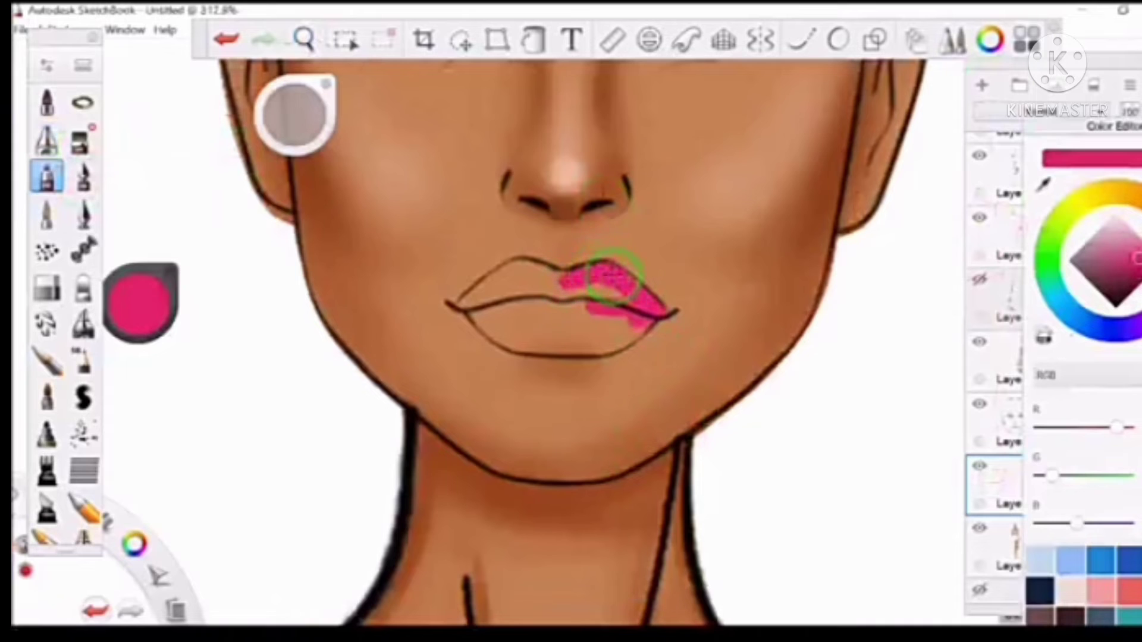
drag(651, 321, 542, 343)
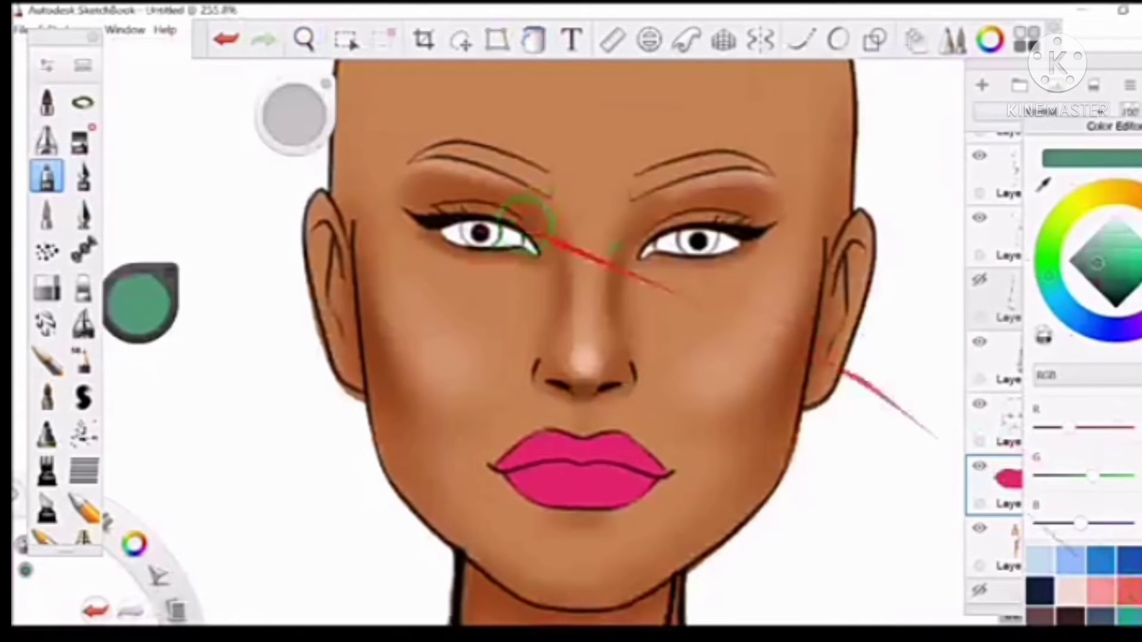
drag(523, 217, 488, 232)
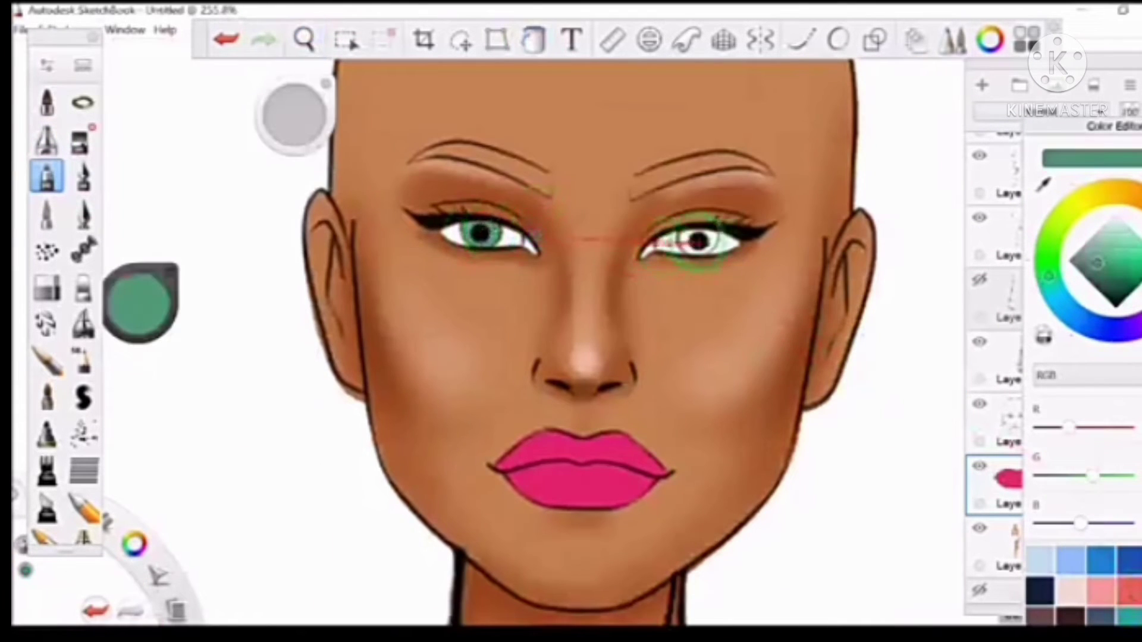
click(46, 250)
drag(140, 303, 140, 339)
drag(470, 149, 541, 178)
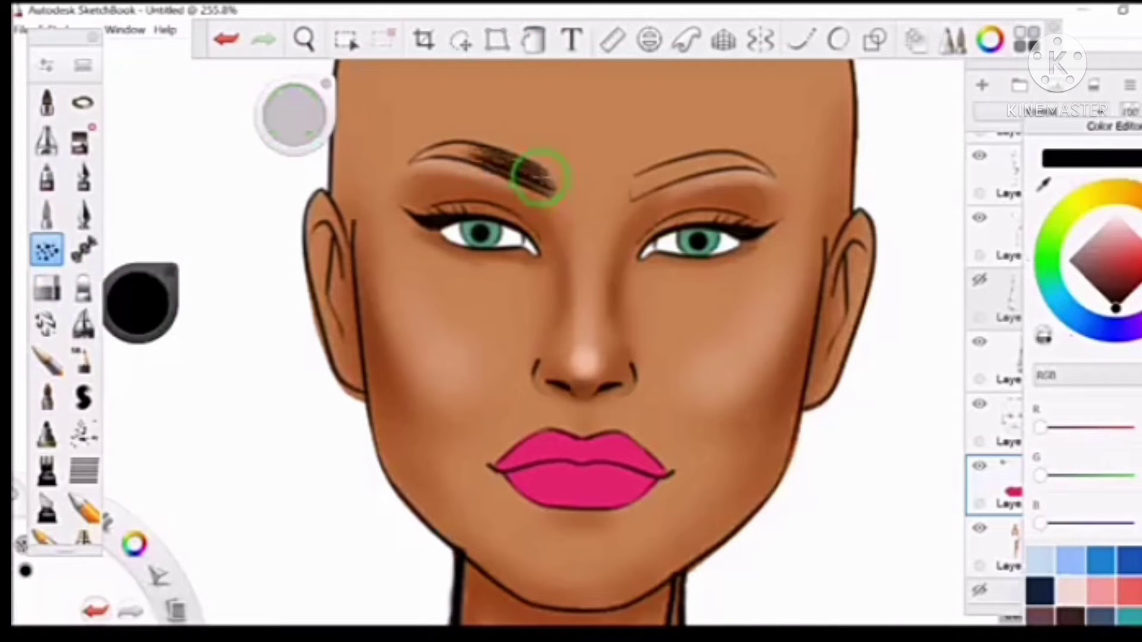
Step: Add a white shine to the lips, then zoom out to the whole figure
click(303, 38)
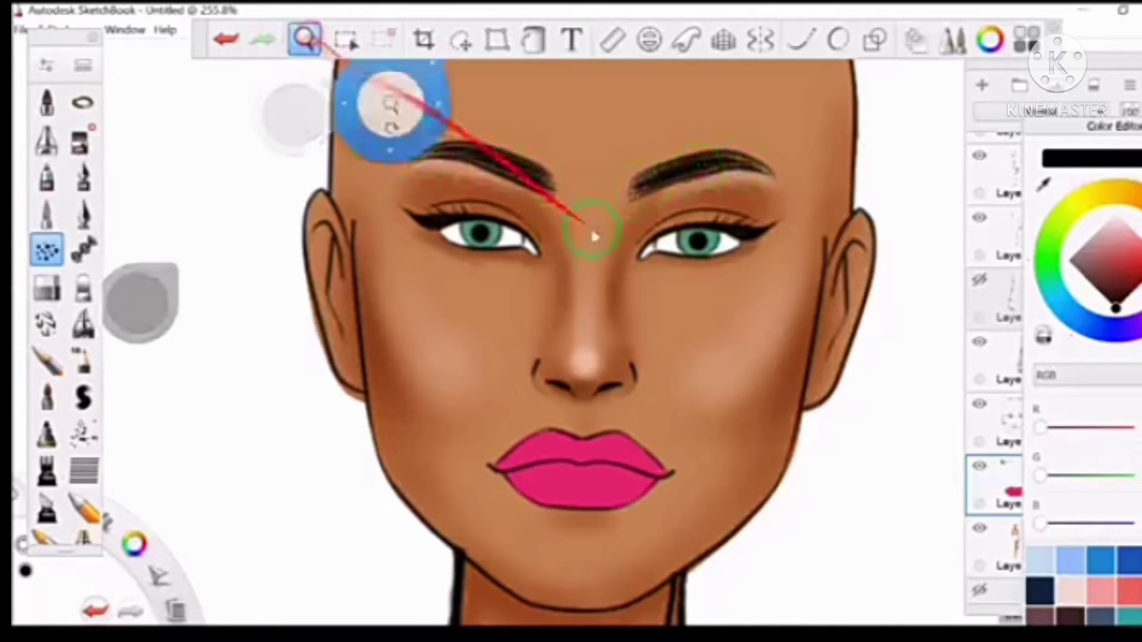
drag(590, 226, 571, 250)
click(84, 176)
drag(624, 351, 633, 357)
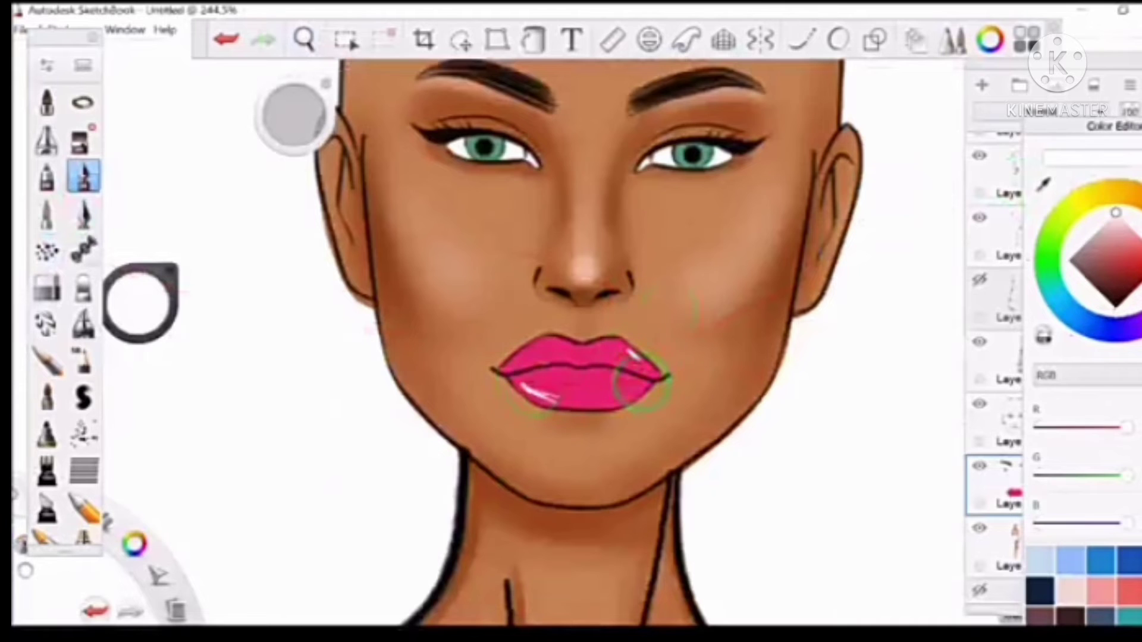
click(304, 39)
Step: Blush both cheeks red with the airbrush
drag(631, 238, 594, 179)
click(46, 140)
click(1100, 589)
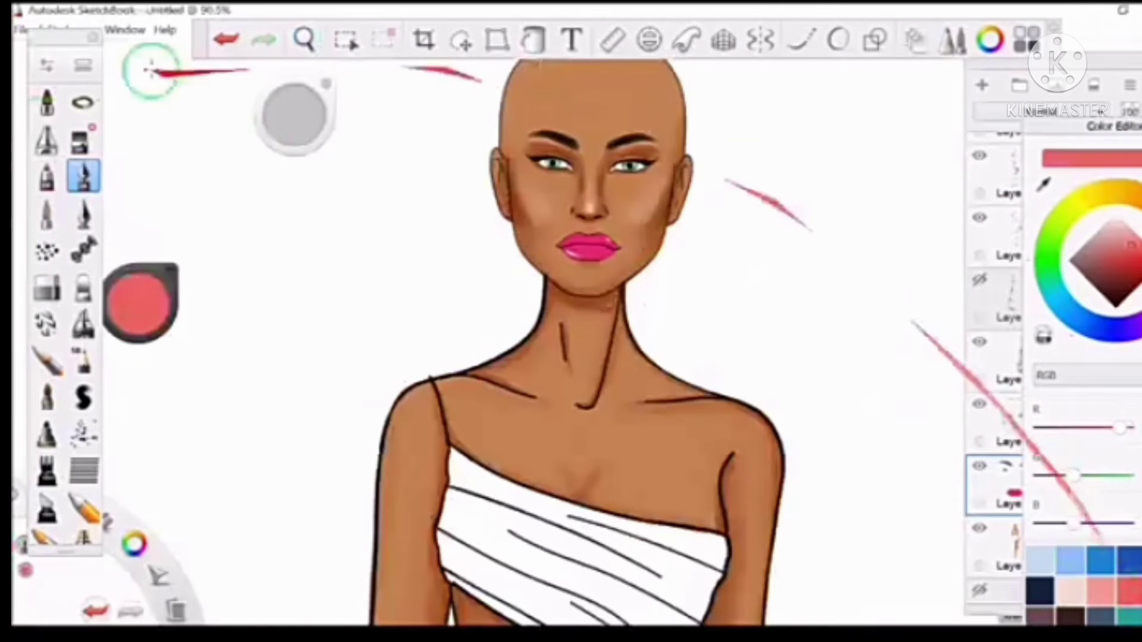
drag(517, 208, 534, 217)
Step: Pick a lightened skin brown and airbrush a light highlight across the chest
click(303, 38)
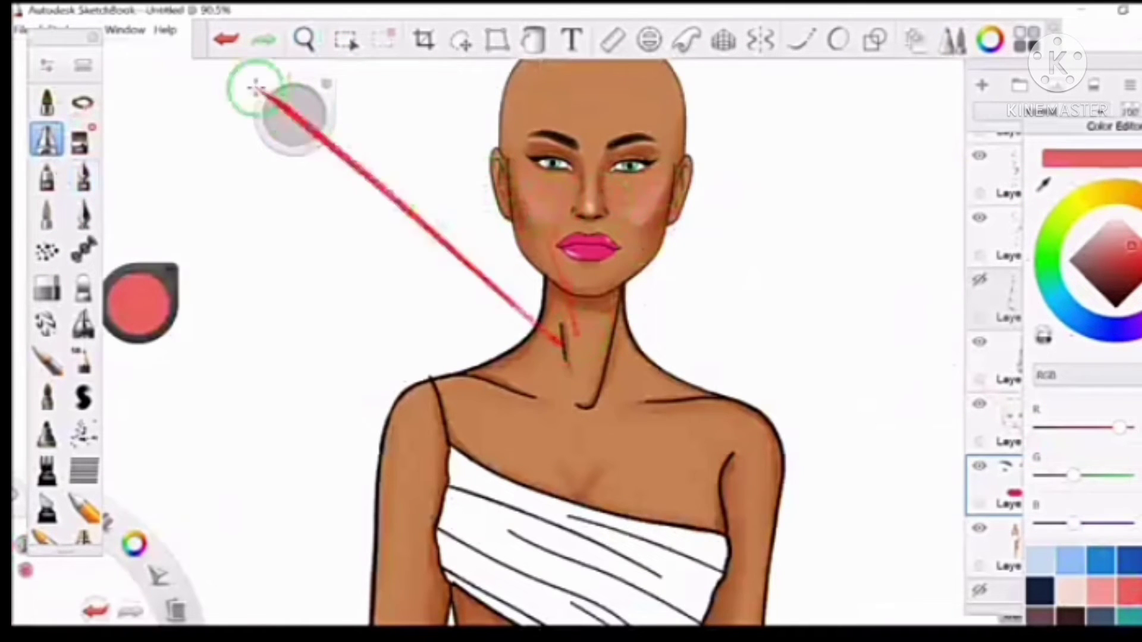
drag(595, 297, 594, 178)
drag(726, 331, 904, 202)
drag(140, 303, 158, 306)
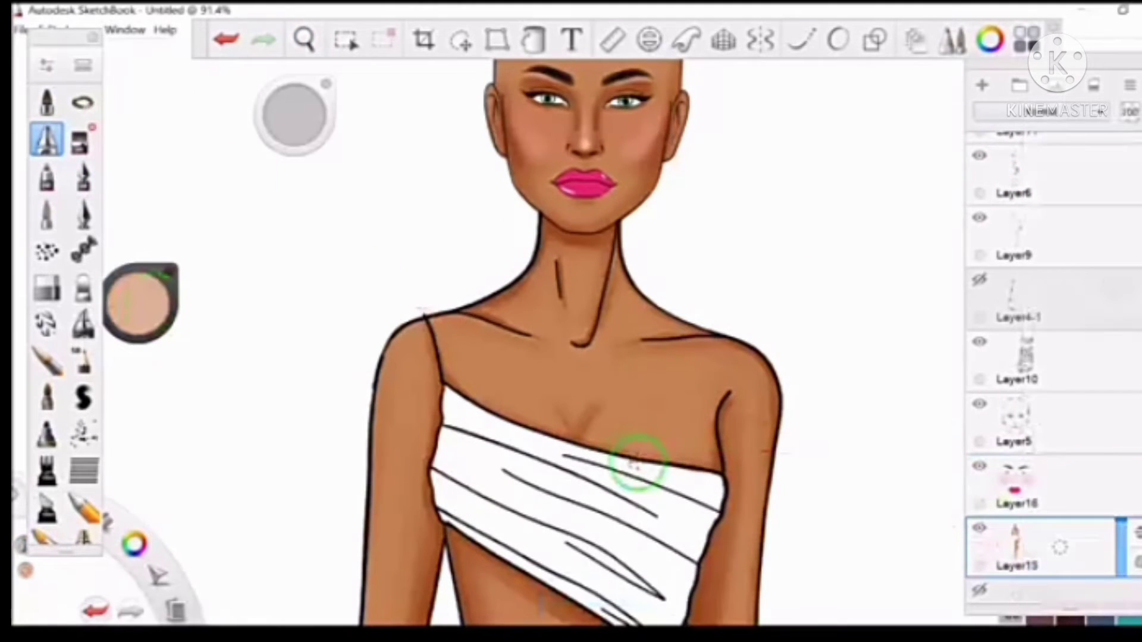
drag(637, 459, 536, 458)
Step: Shade between the breasts in darker brown, erasing and undoing strokes until a small dark stroke remains
click(83, 324)
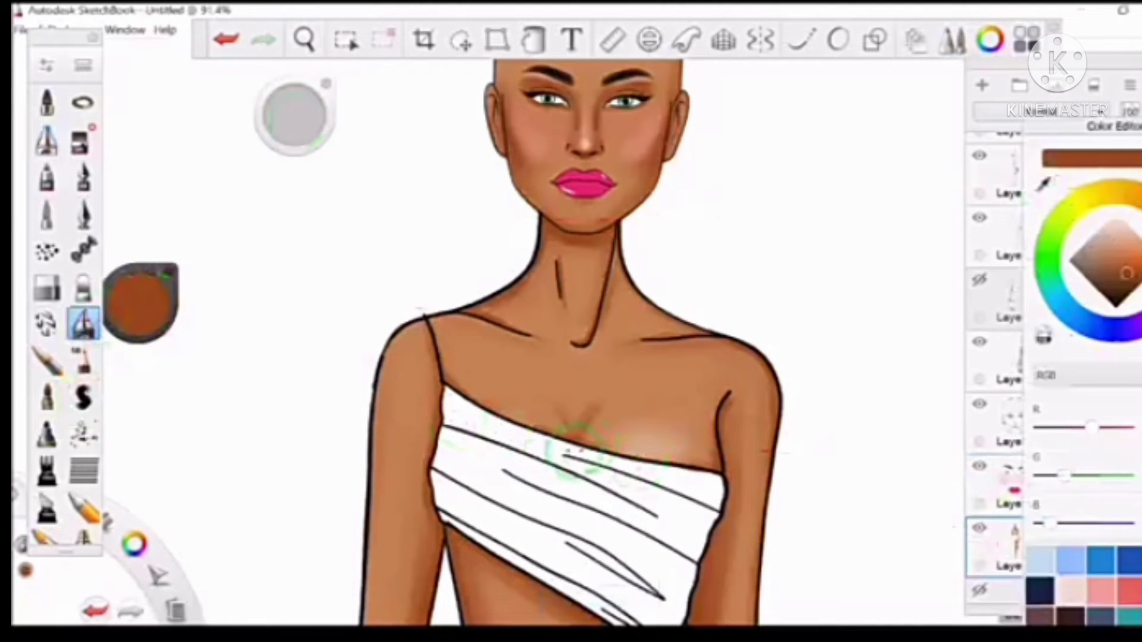
click(801, 39)
key(ctrl+z)
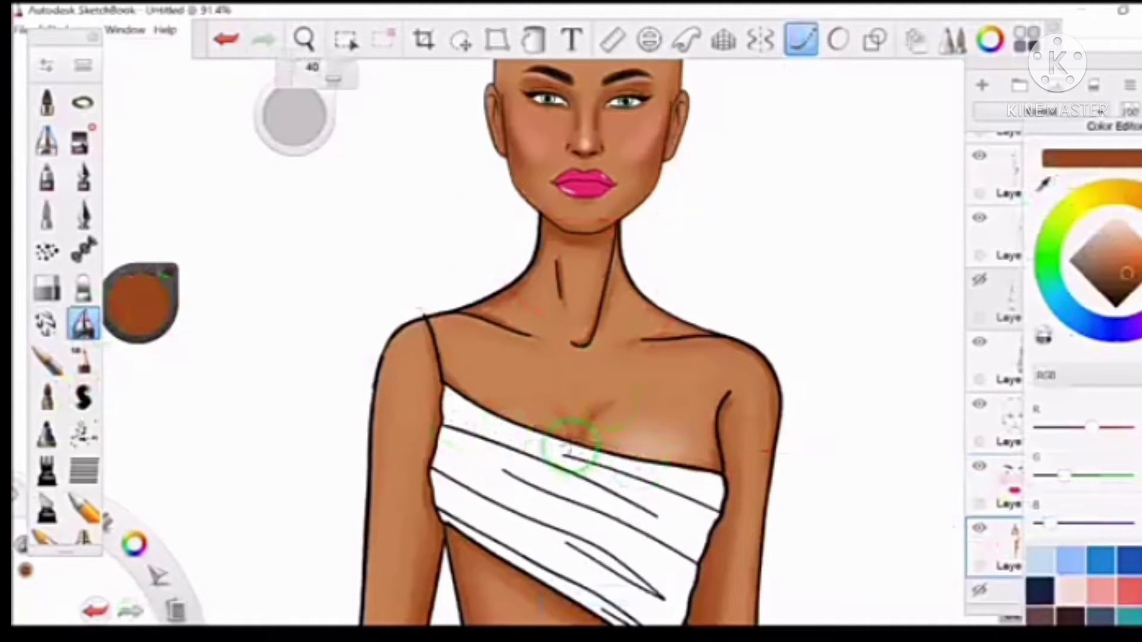
drag(545, 402, 580, 443)
key(e)
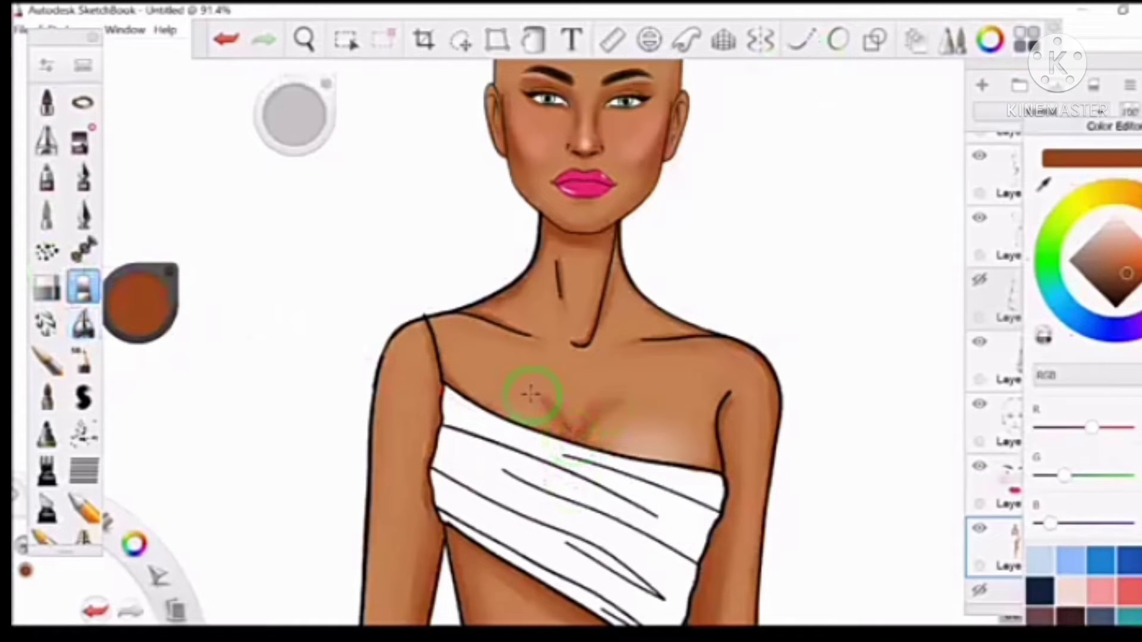
click(303, 40)
drag(571, 333, 619, 252)
click(223, 36)
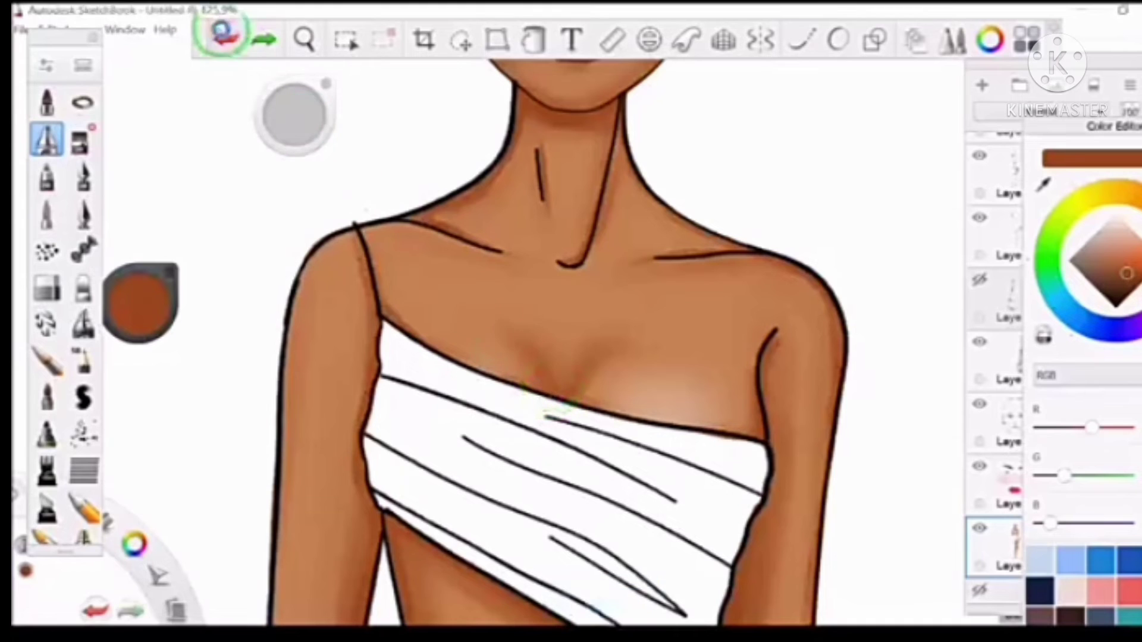
drag(529, 351, 538, 361)
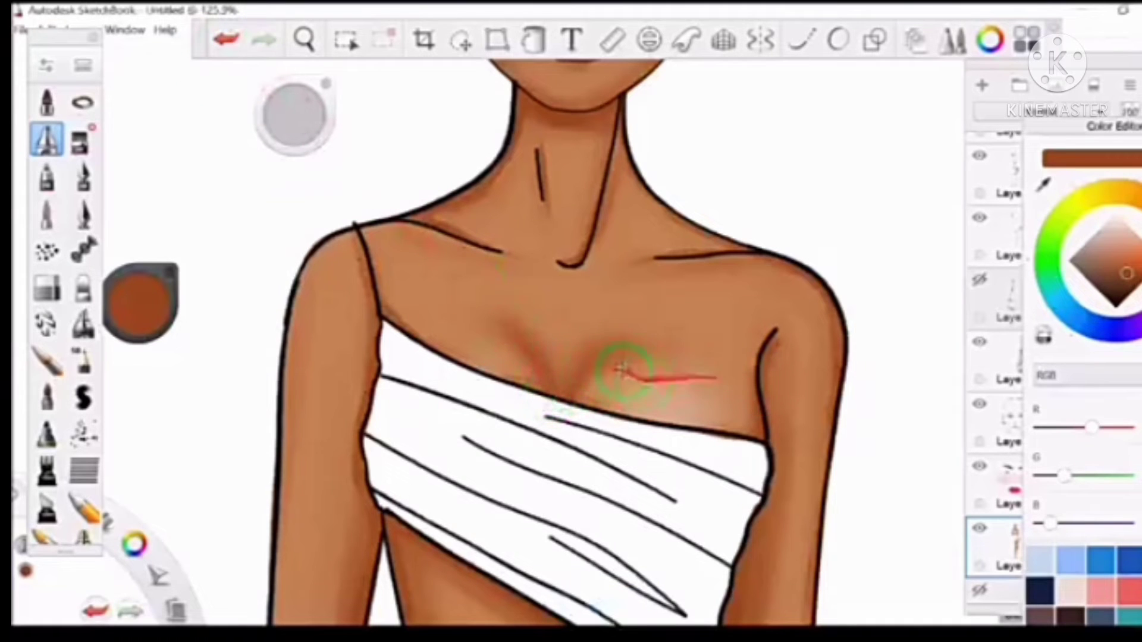
Step: Shade above the top's edge and the left shoulder, then paint a dark shadow under the chin
key(space)
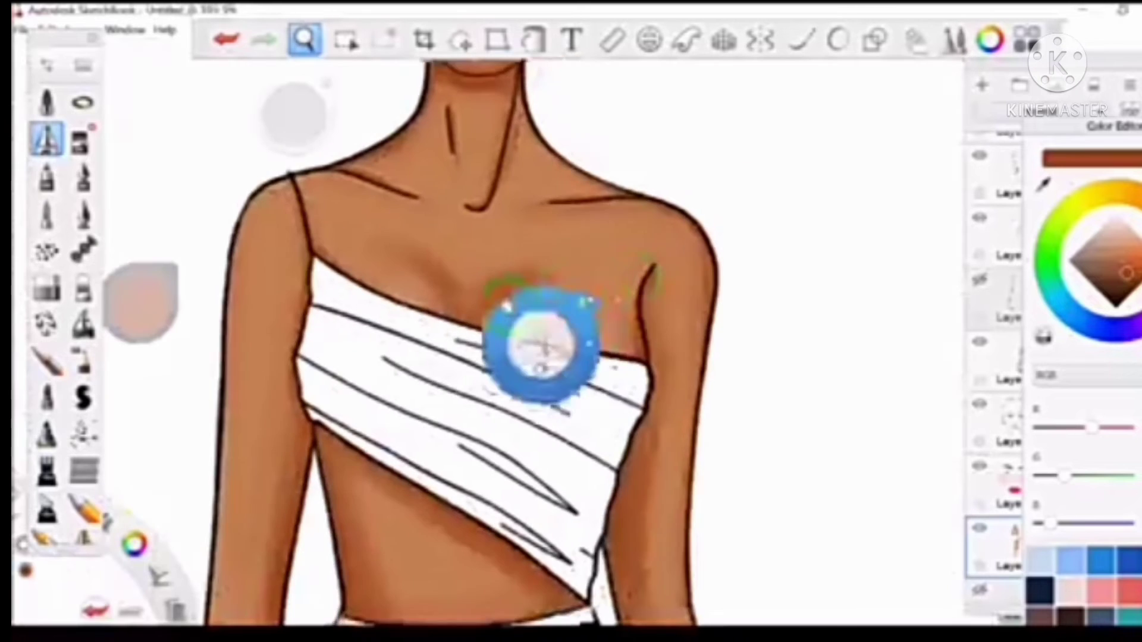
drag(548, 372, 654, 327)
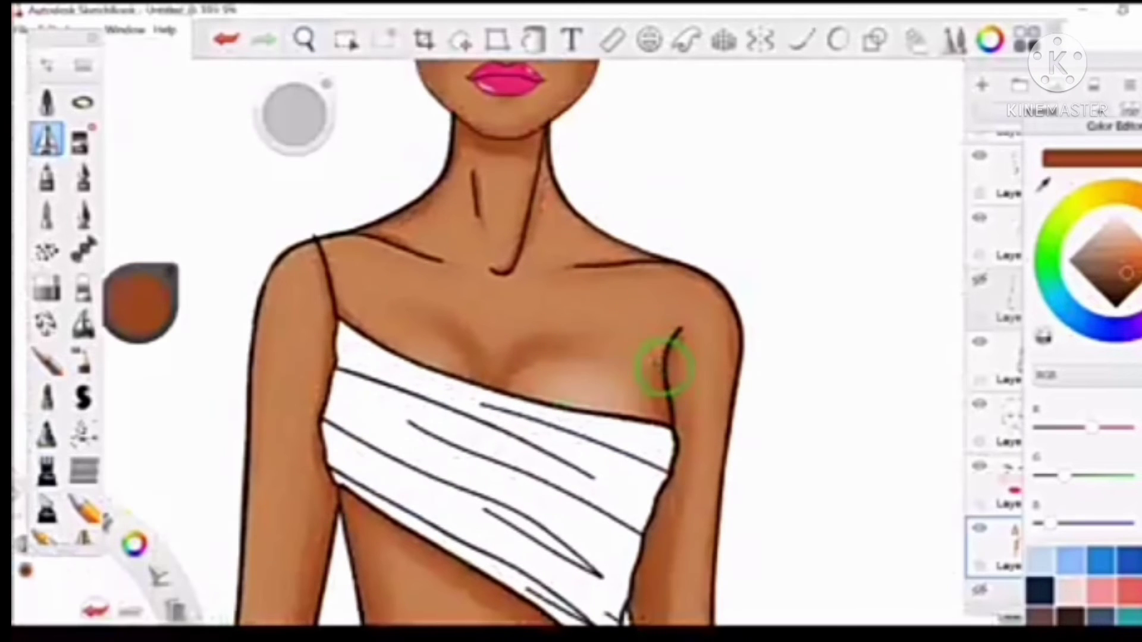
drag(361, 326, 619, 410)
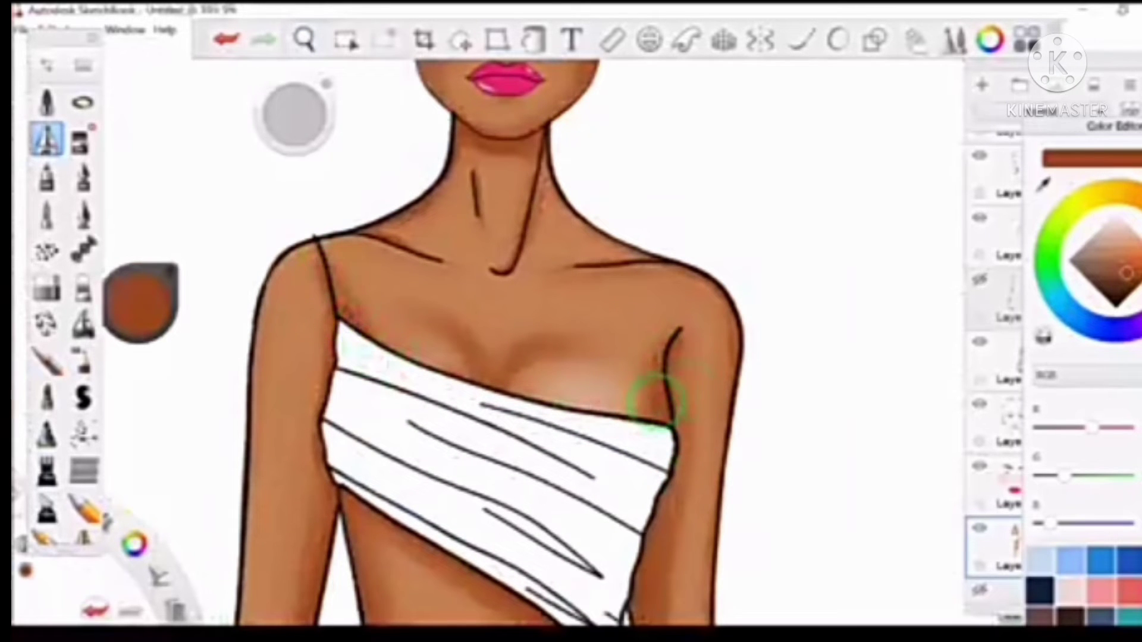
drag(421, 267, 287, 183)
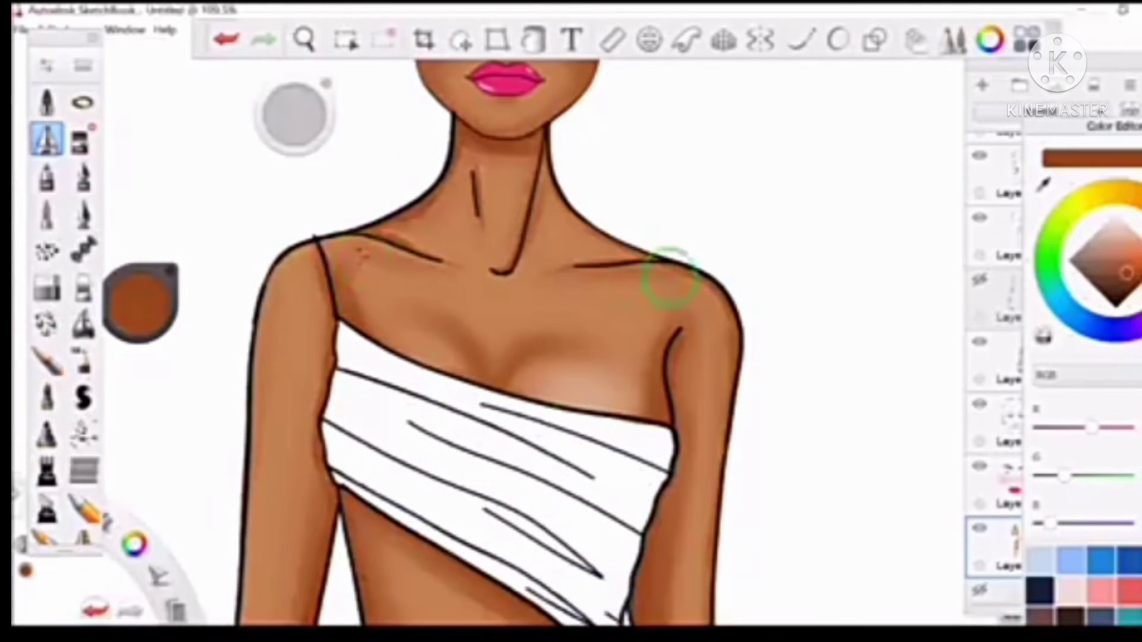
drag(294, 114, 294, 101)
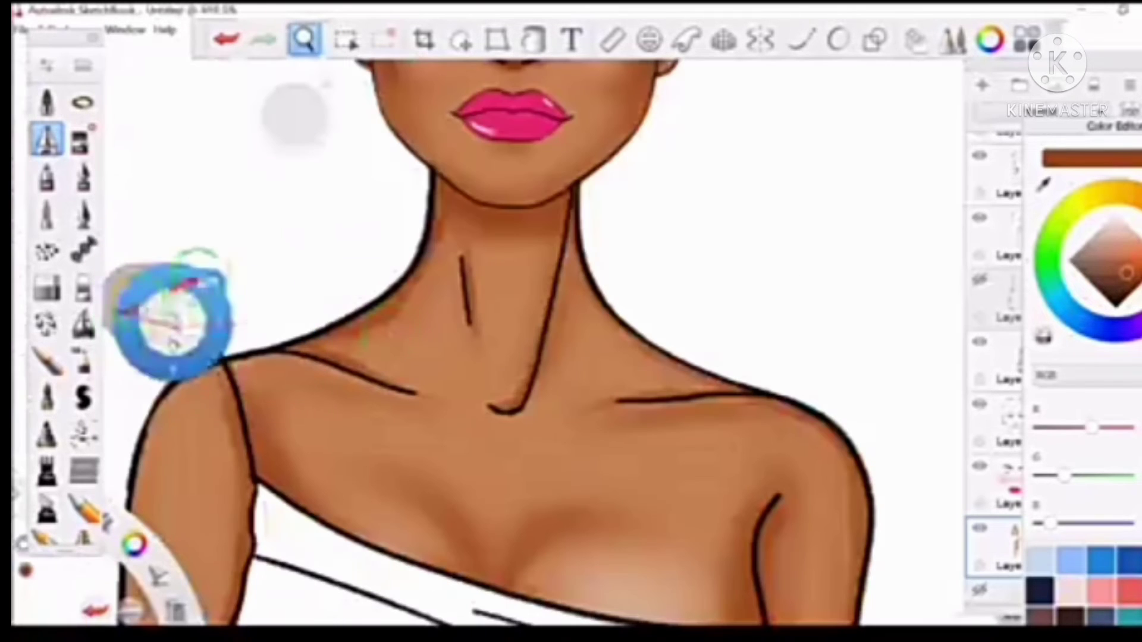
drag(143, 304, 149, 321)
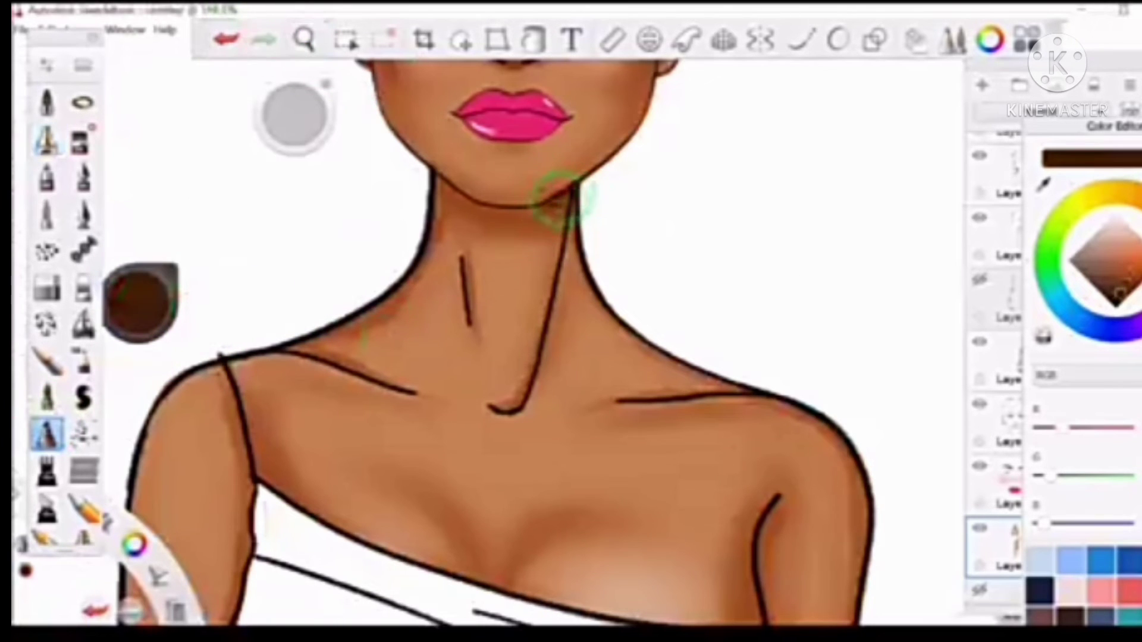
drag(556, 199, 461, 199)
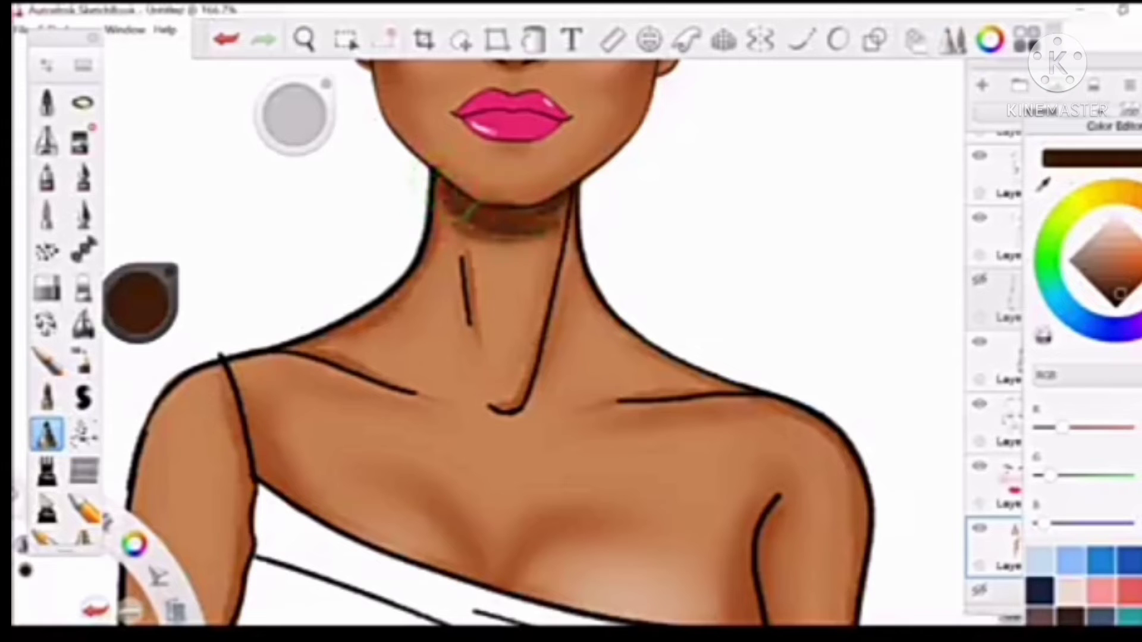
Step: Pick a lighter skin tone, then a dark brown shading colour, and switch to straight strokes
scroll(565, 199, down, 5)
scroll(565, 199, up, 6)
alt+click(473, 189)
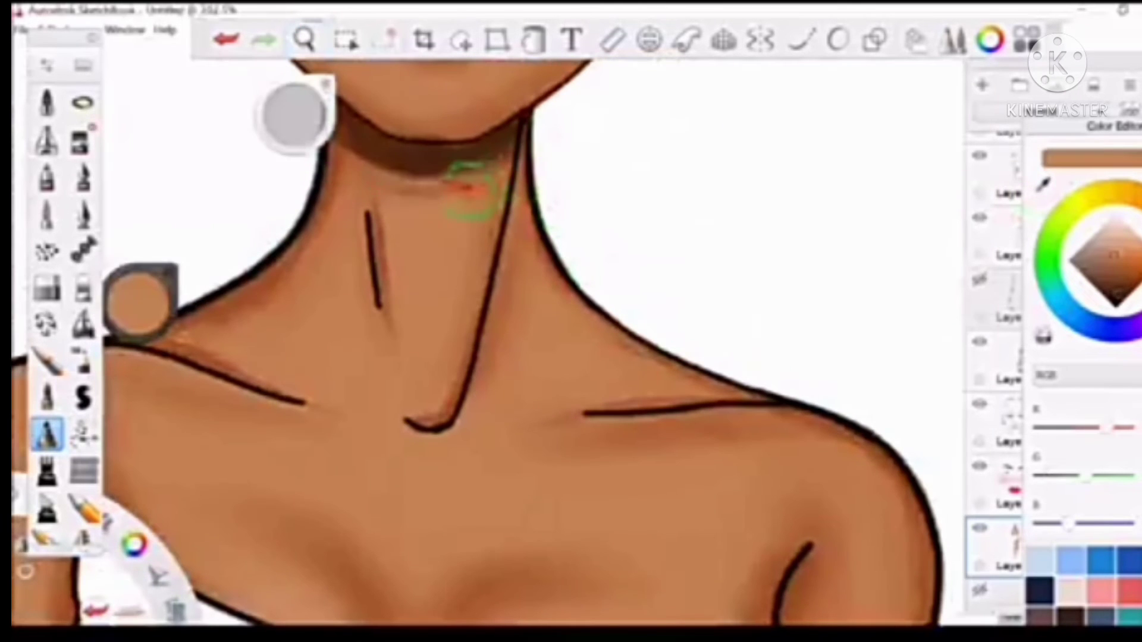
scroll(626, 247, down, 5)
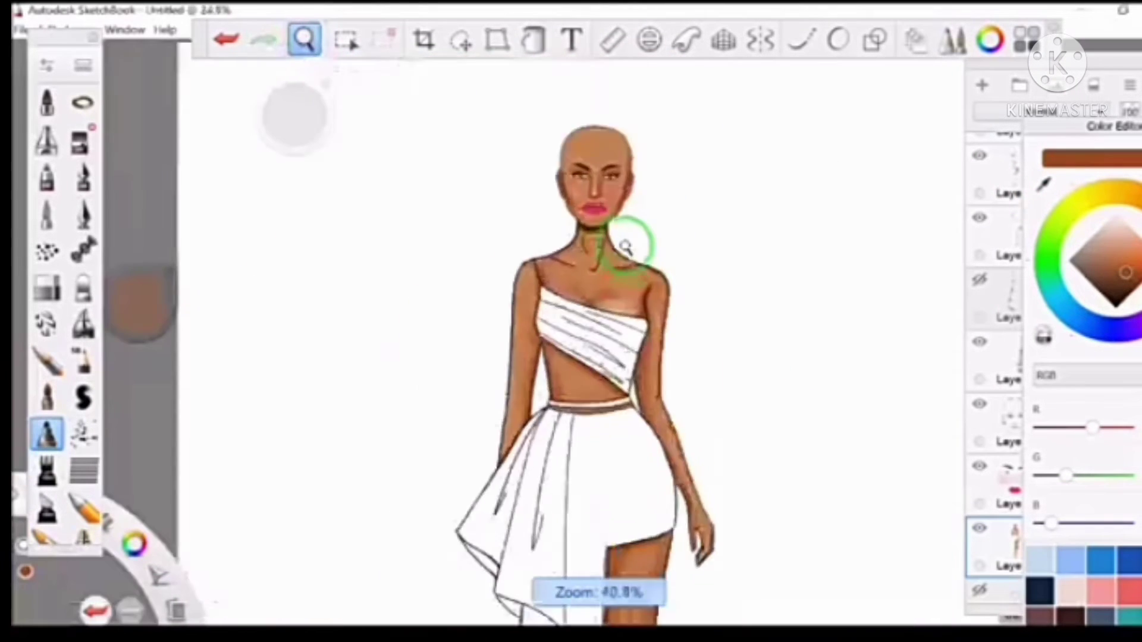
scroll(625, 247, up, 3)
alt+click(446, 275)
scroll(446, 275, up, 2)
click(800, 39)
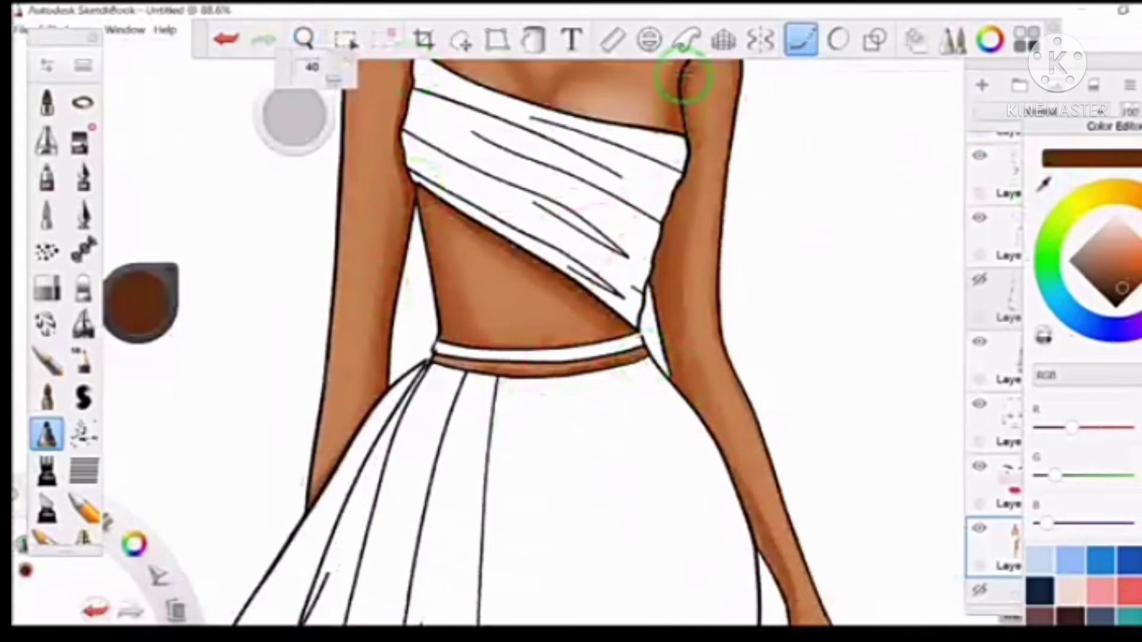
Step: Undo the last stroke and zoom back in on the chest
click(303, 39)
scroll(473, 137, up, 1)
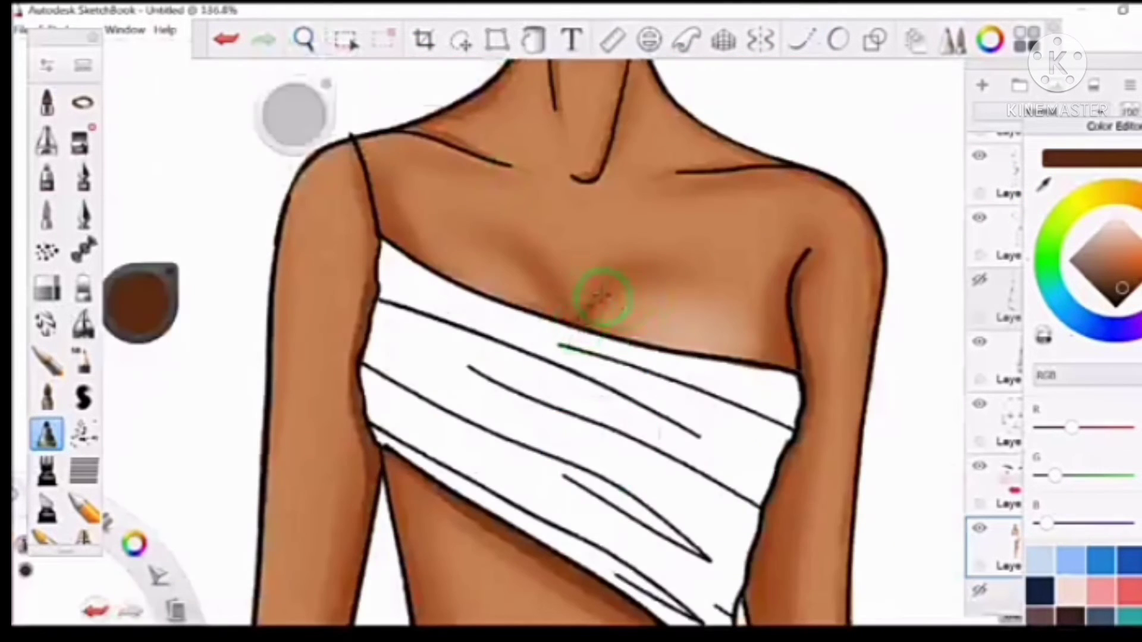
click(226, 39)
click(304, 39)
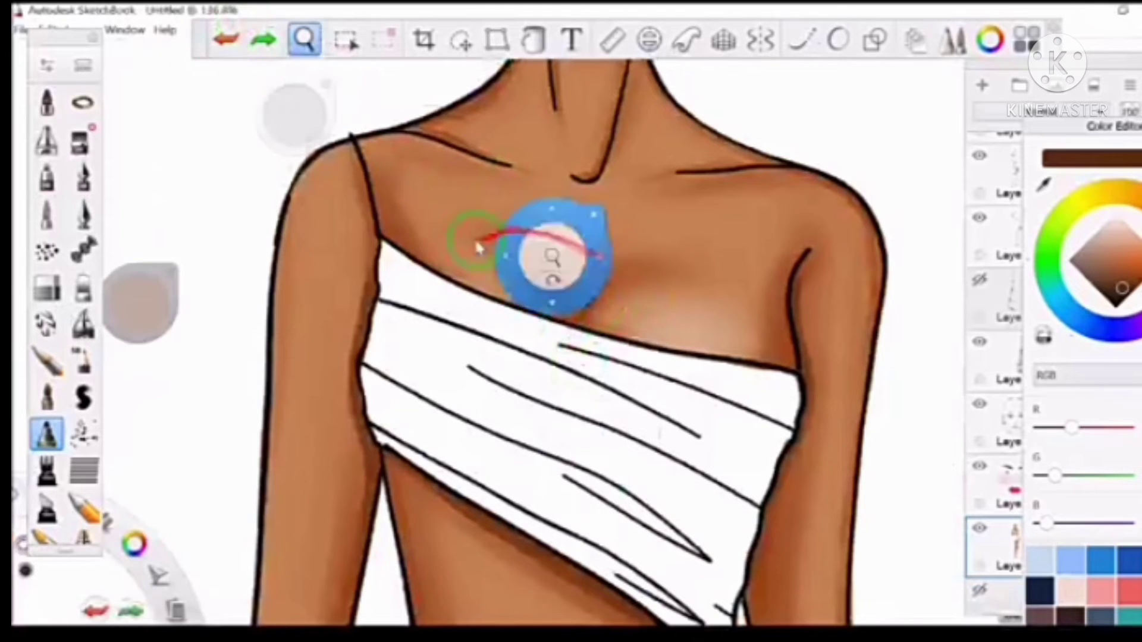
scroll(535, 242, down, 5)
scroll(597, 262, up, 4)
drag(294, 116, 586, 268)
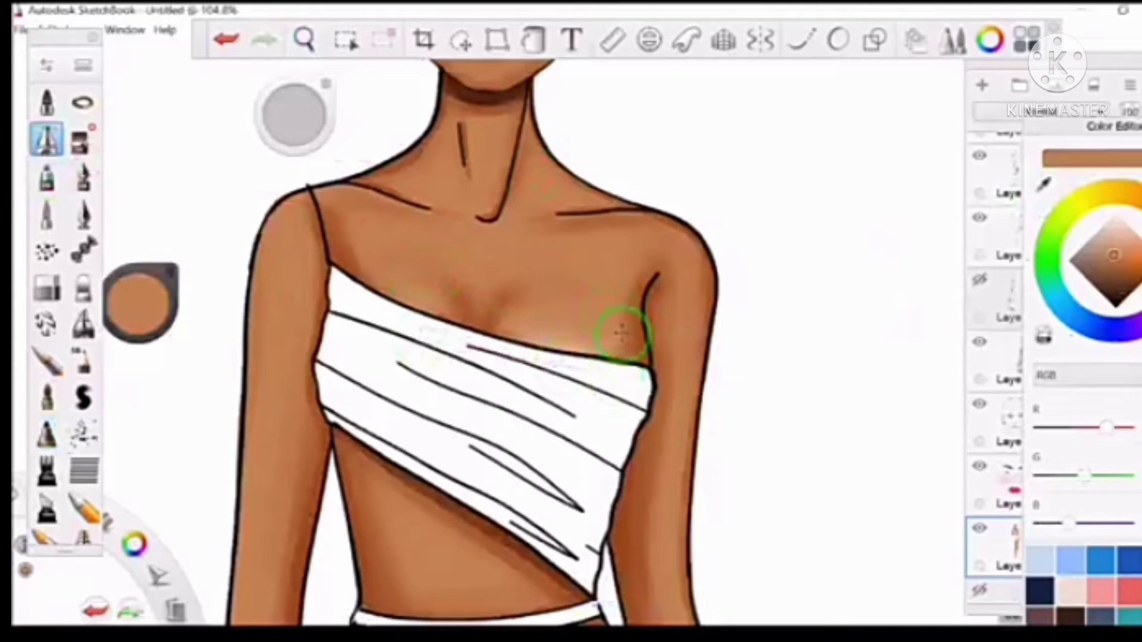
Step: Pick a near-white colour and repaint the highlight down the lower leg
drag(294, 115, 472, 204)
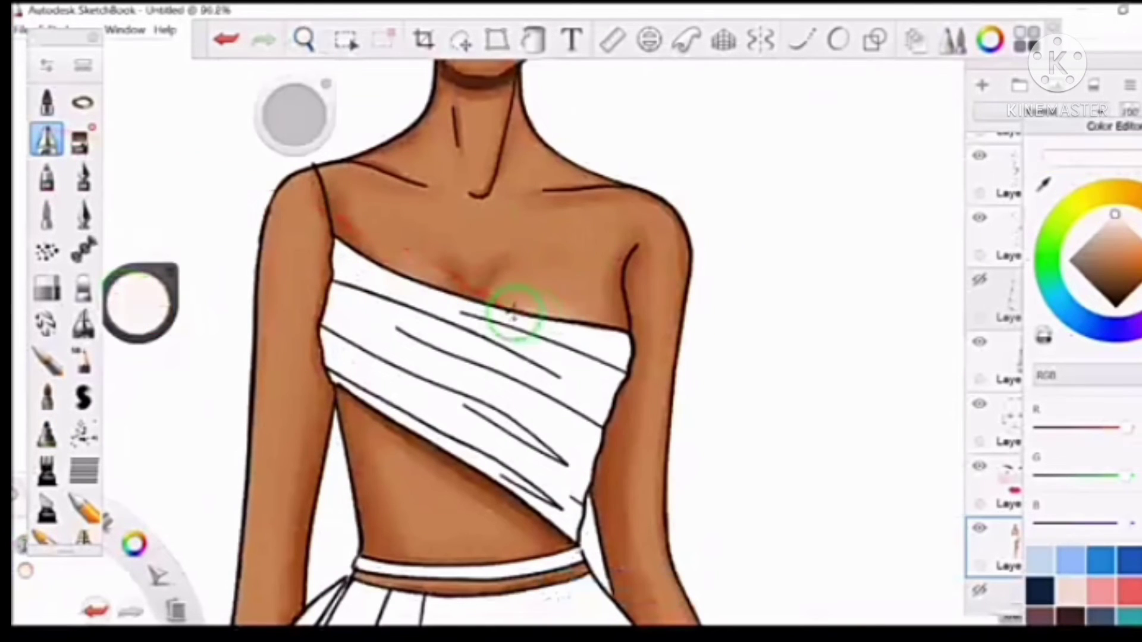
click(303, 39)
drag(333, 95, 510, 165)
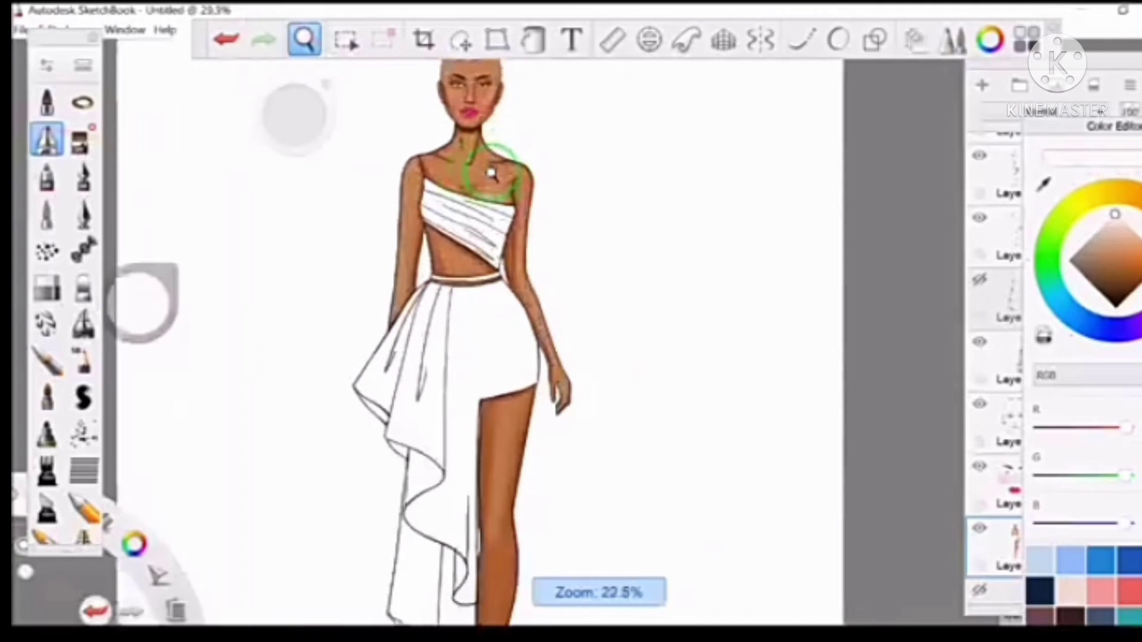
drag(522, 459, 383, 153)
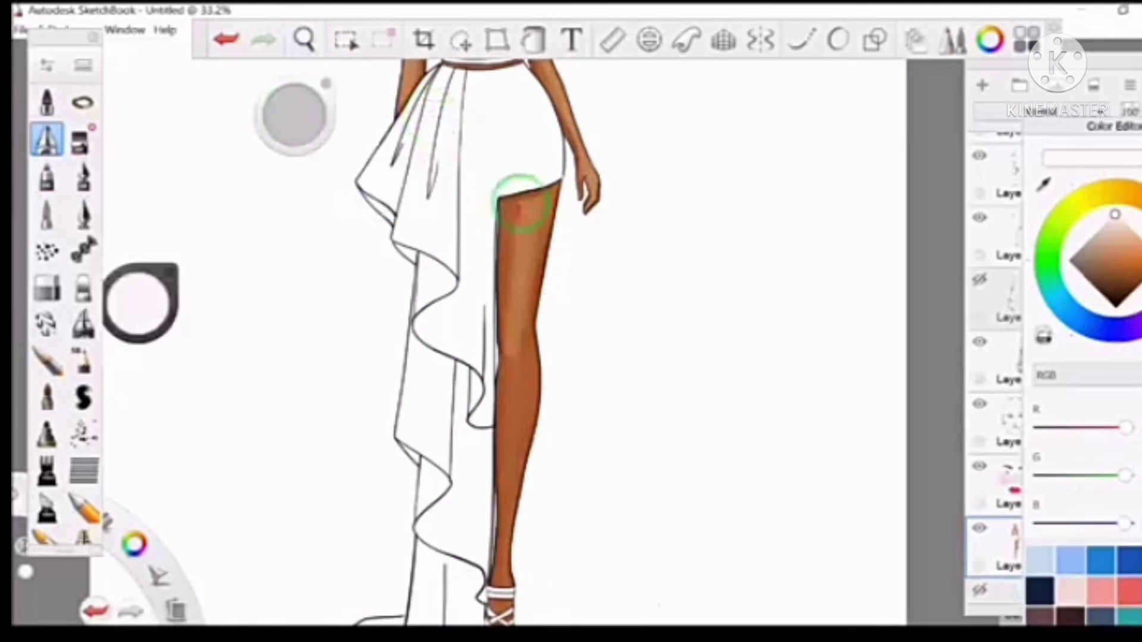
click(226, 39)
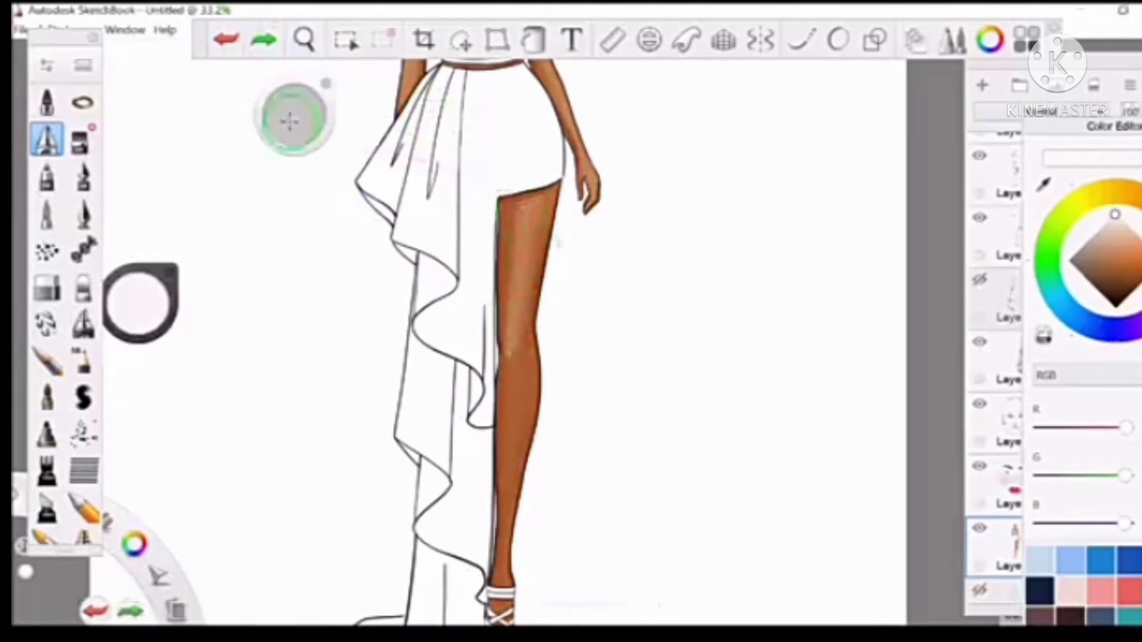
drag(510, 332, 522, 397)
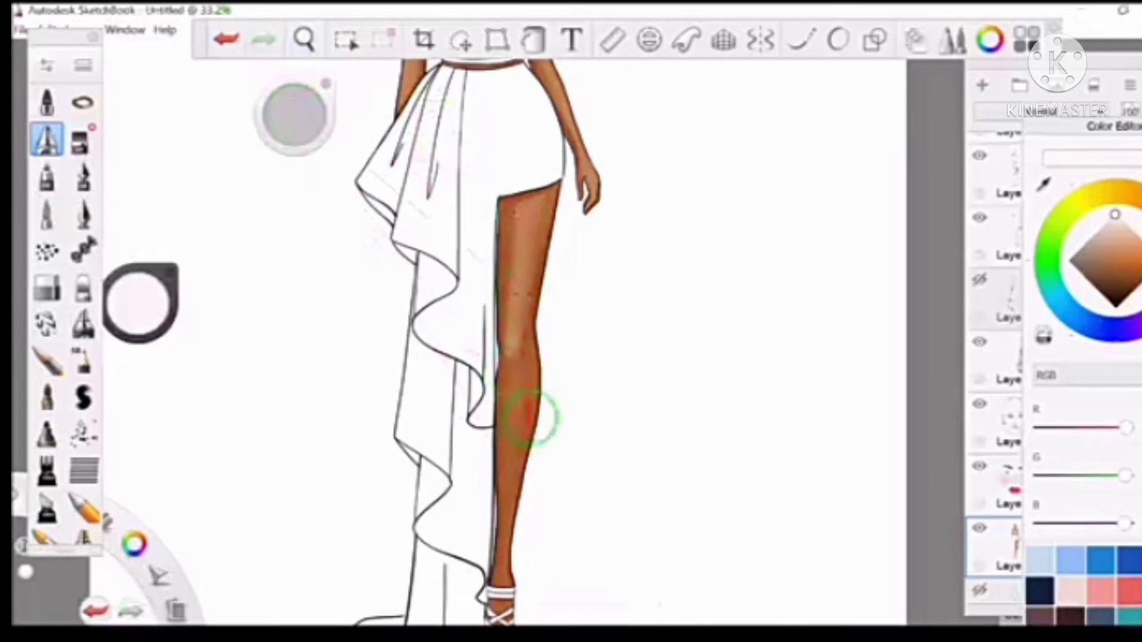
Step: Redo the highlight line along the side of the neck
drag(472, 179, 533, 332)
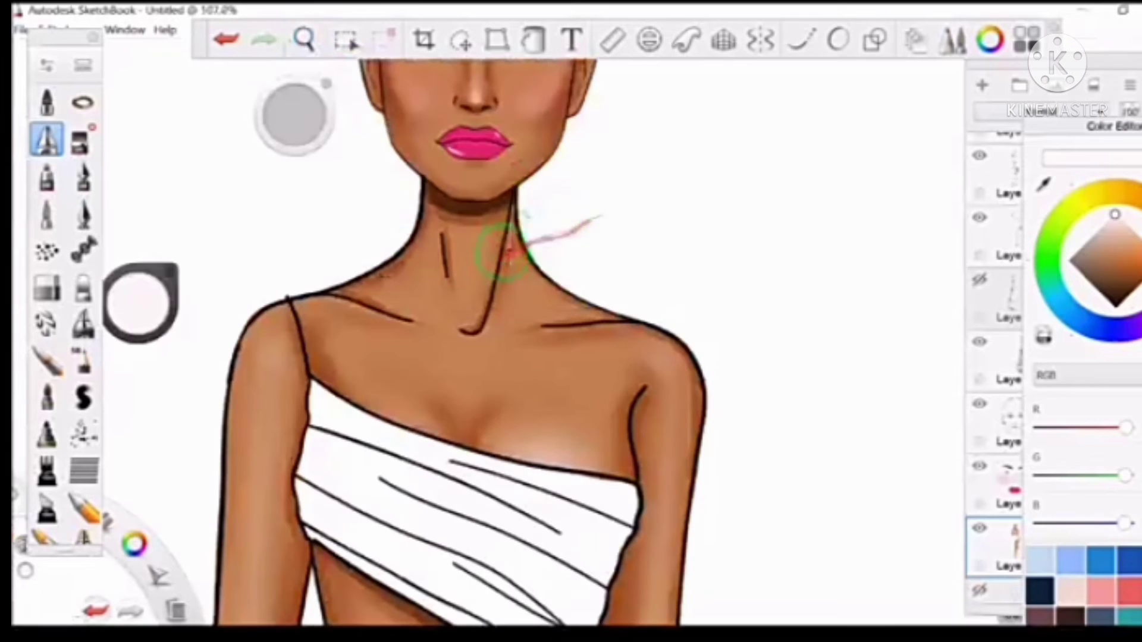
click(226, 40)
drag(510, 235, 515, 345)
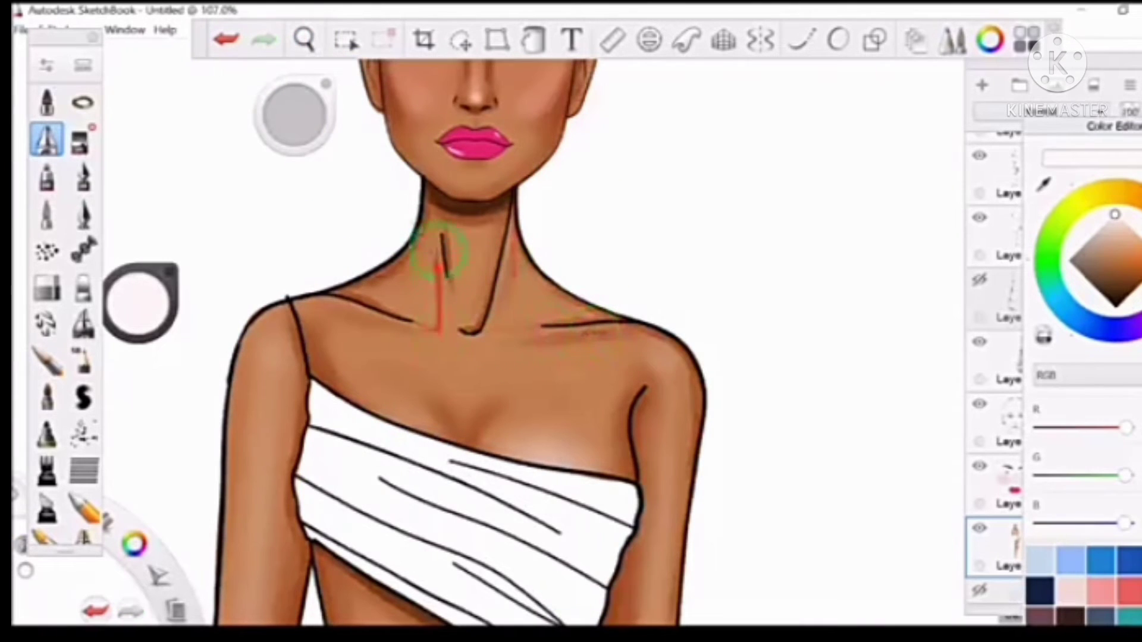
scroll(413, 324, down, 8)
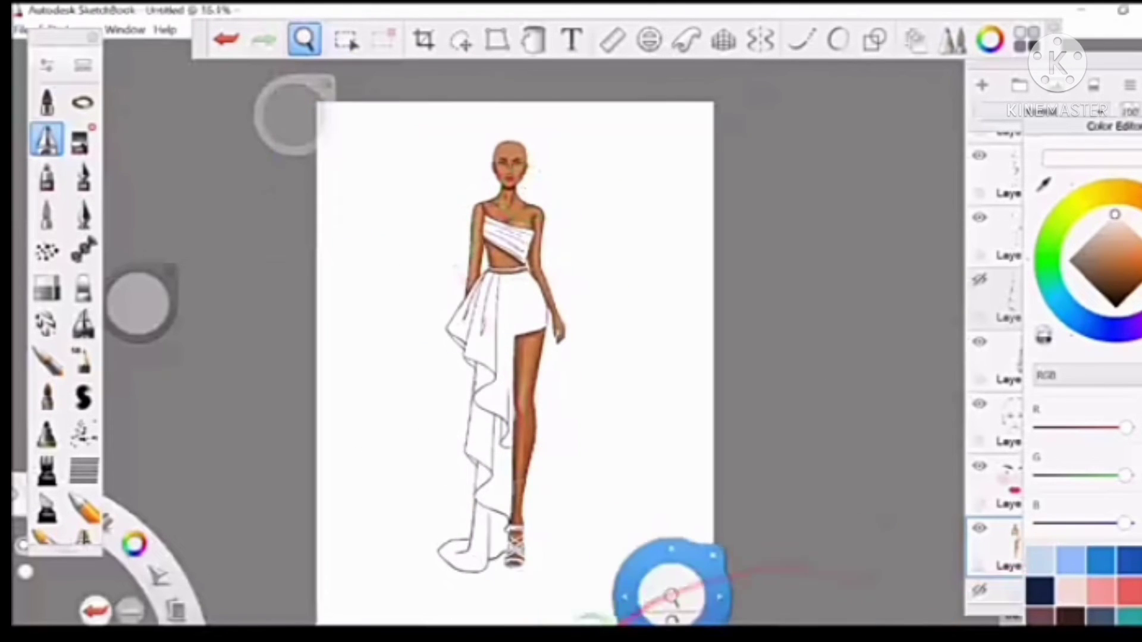
scroll(513, 322, up, 4)
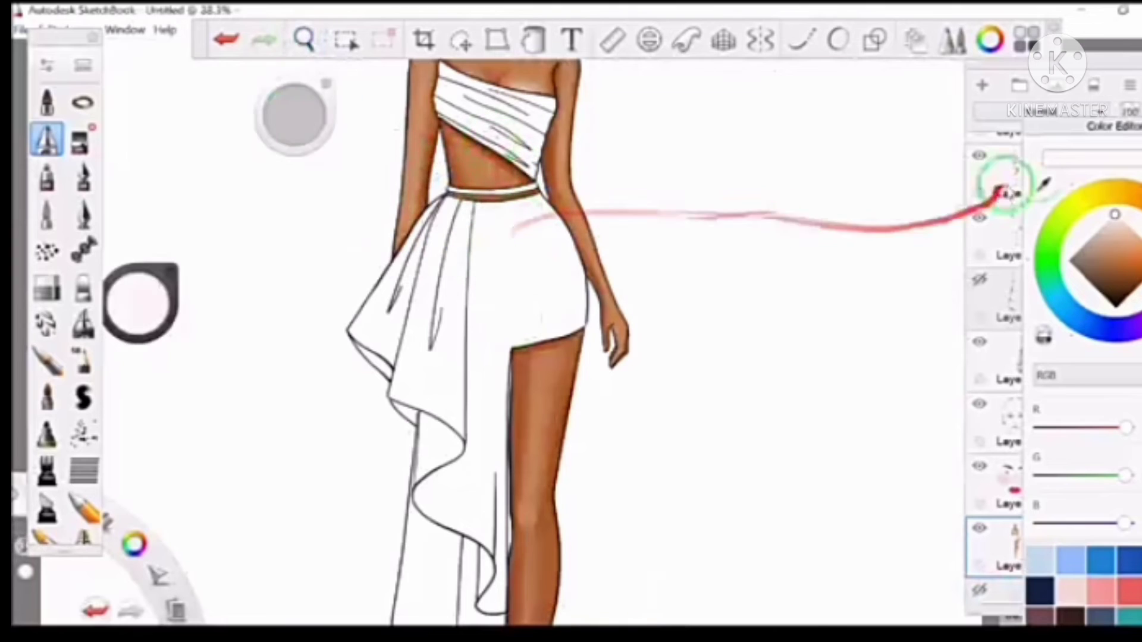
Step: Sample a brown skin tone and a lighter torso tan with the Color Picker
alt+click(489, 159)
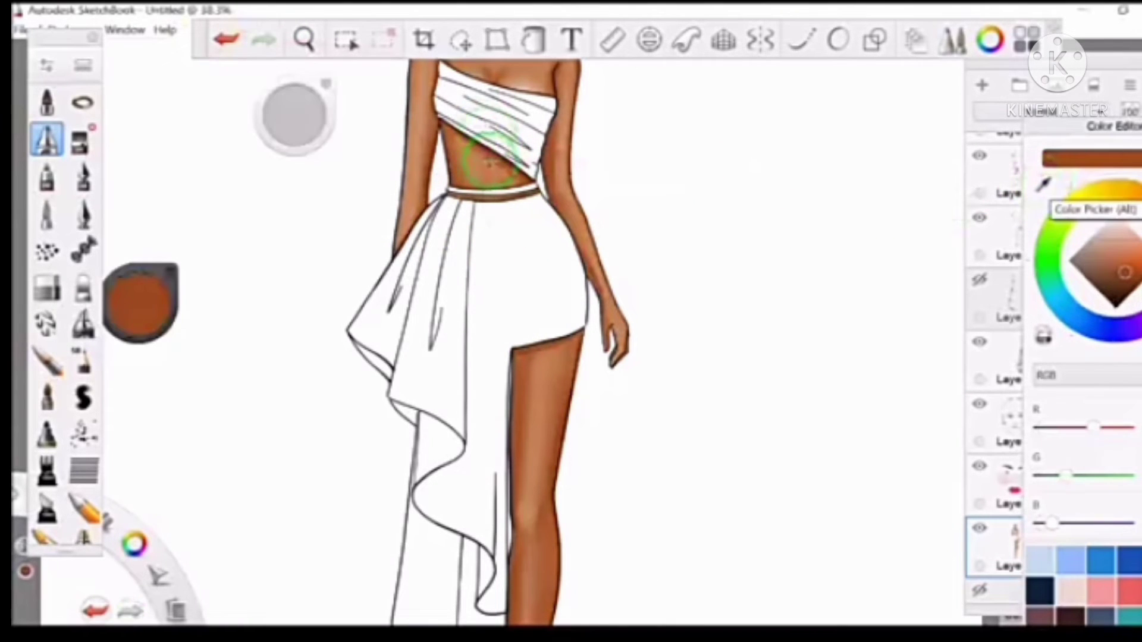
drag(135, 317, 138, 312)
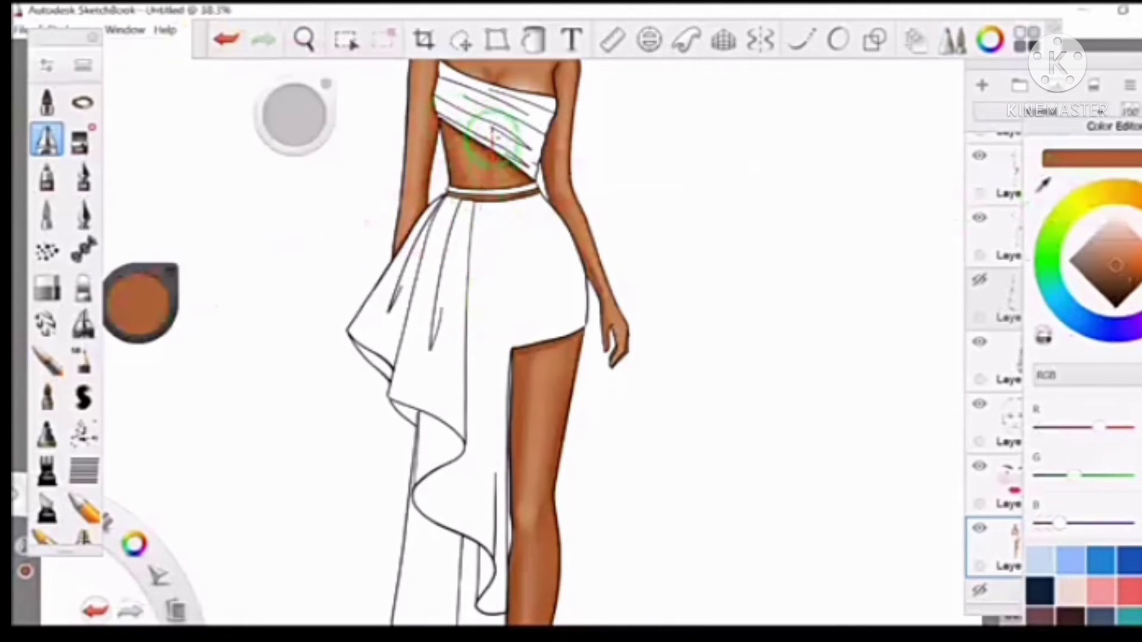
alt+click(467, 134)
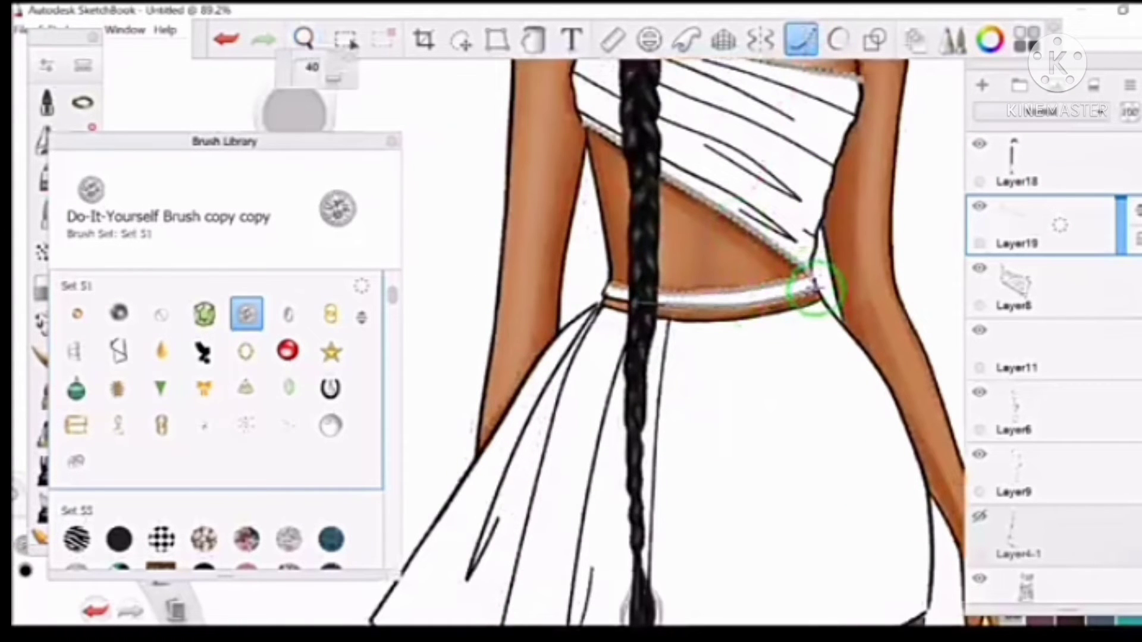
Step: Add sparkling trim along the waistband's lower edge
drag(603, 297, 822, 302)
scroll(822, 301, down, 5)
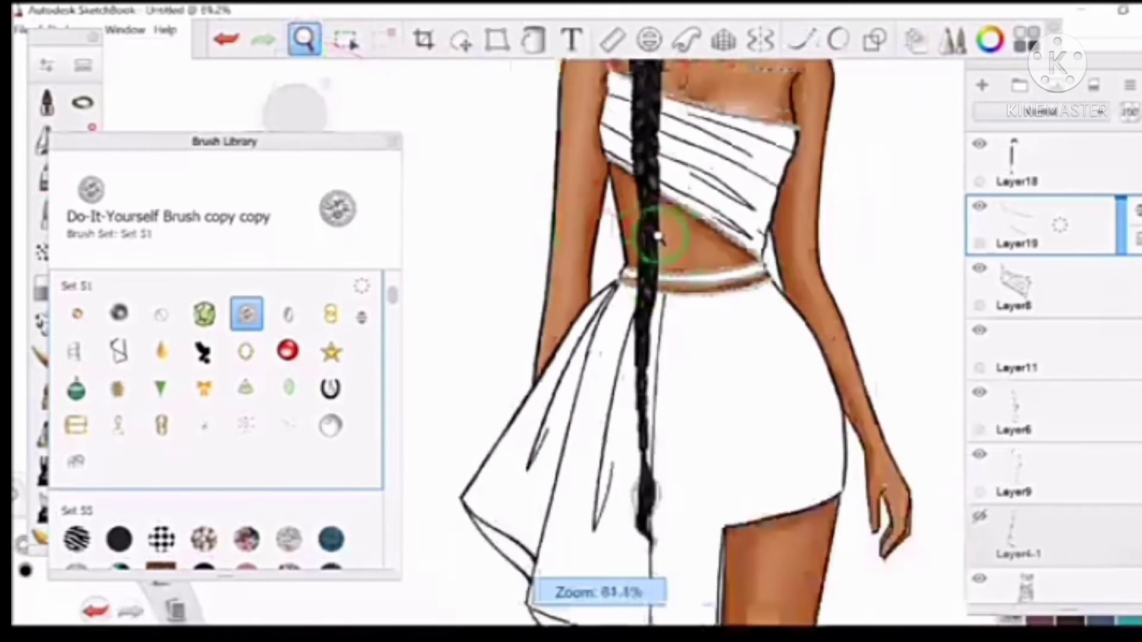
scroll(823, 302, down, 3)
Step: Lighten the colour to soft peach and set up the Parting Lines brush with the Line tool (L)
click(815, 395)
drag(1135, 253, 1133, 251)
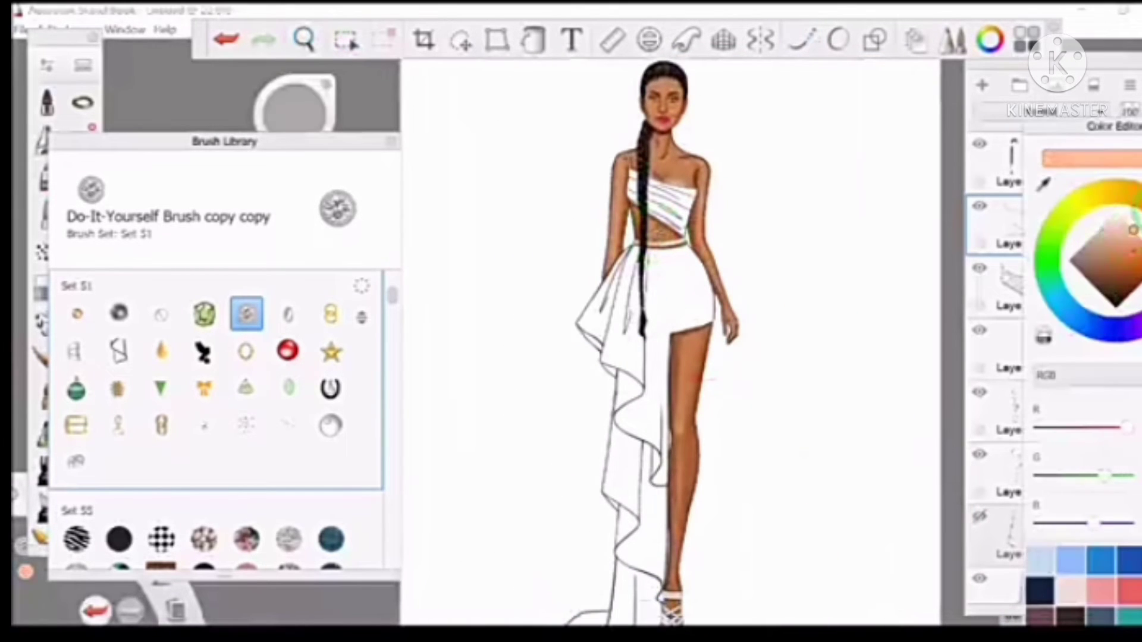
click(990, 39)
scroll(1011, 297, down, 3)
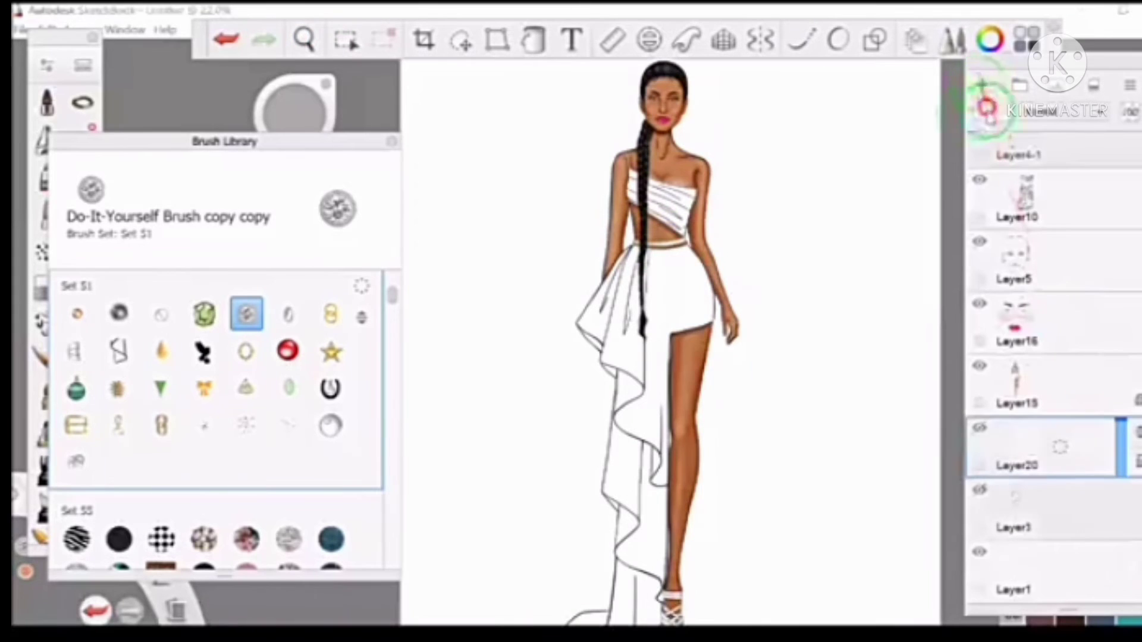
scroll(654, 268, up, 4)
click(47, 175)
key(l)
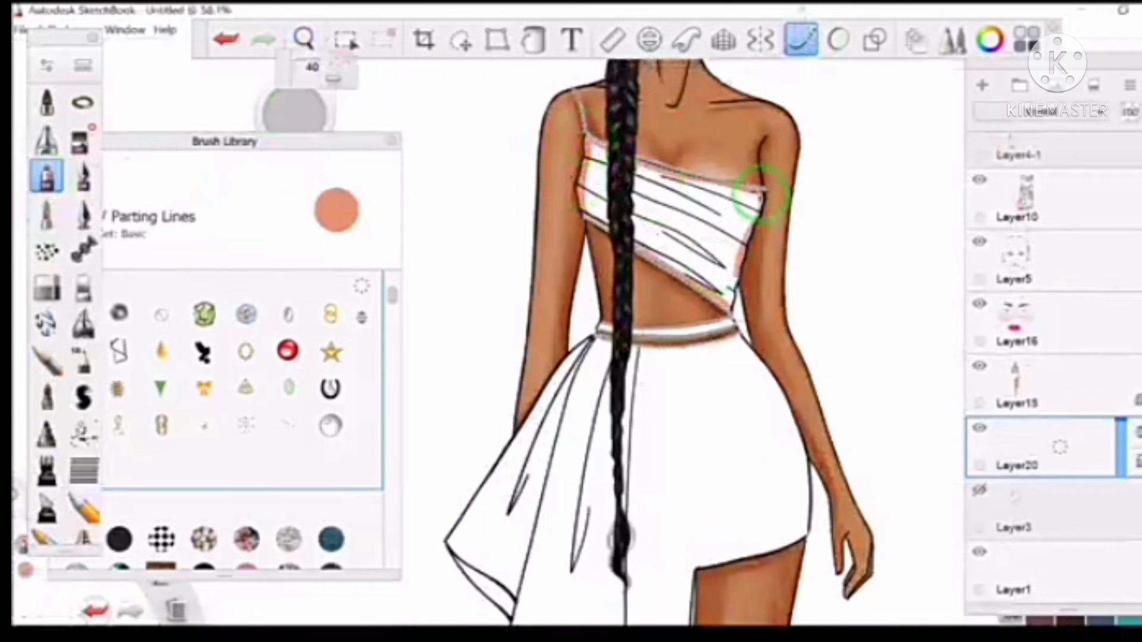
Step: Select the one-shoulder top and fill it with flat peach
click(497, 40)
drag(595, 149, 761, 279)
click(533, 39)
click(683, 226)
Step: Close the skirt outline with edge lines and restore the peach skirt fill
click(304, 39)
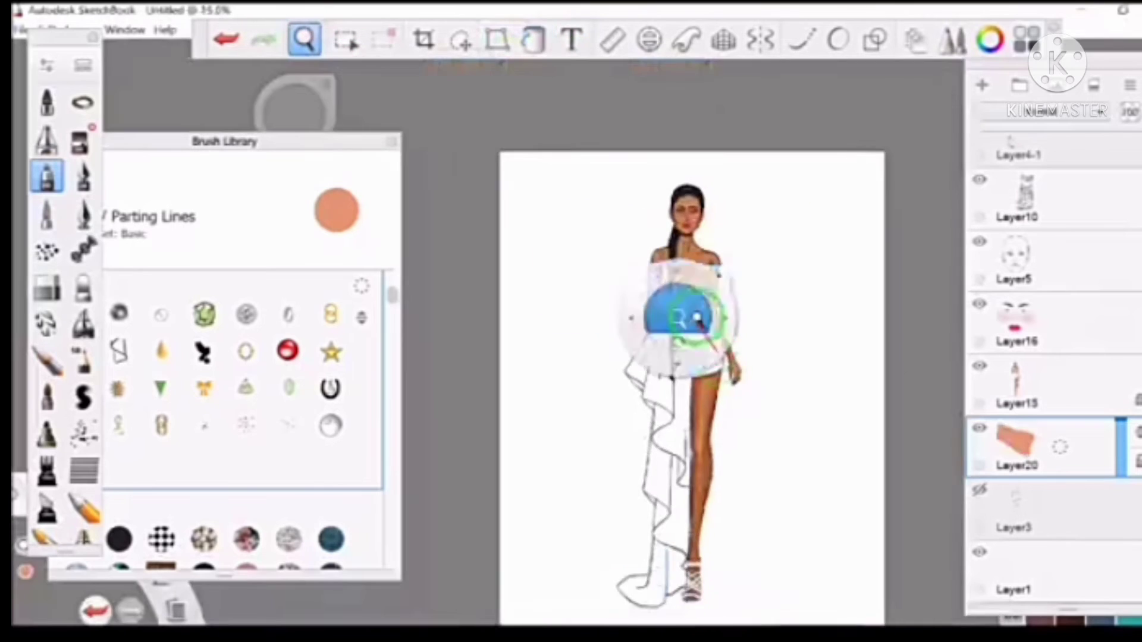
drag(697, 318, 803, 132)
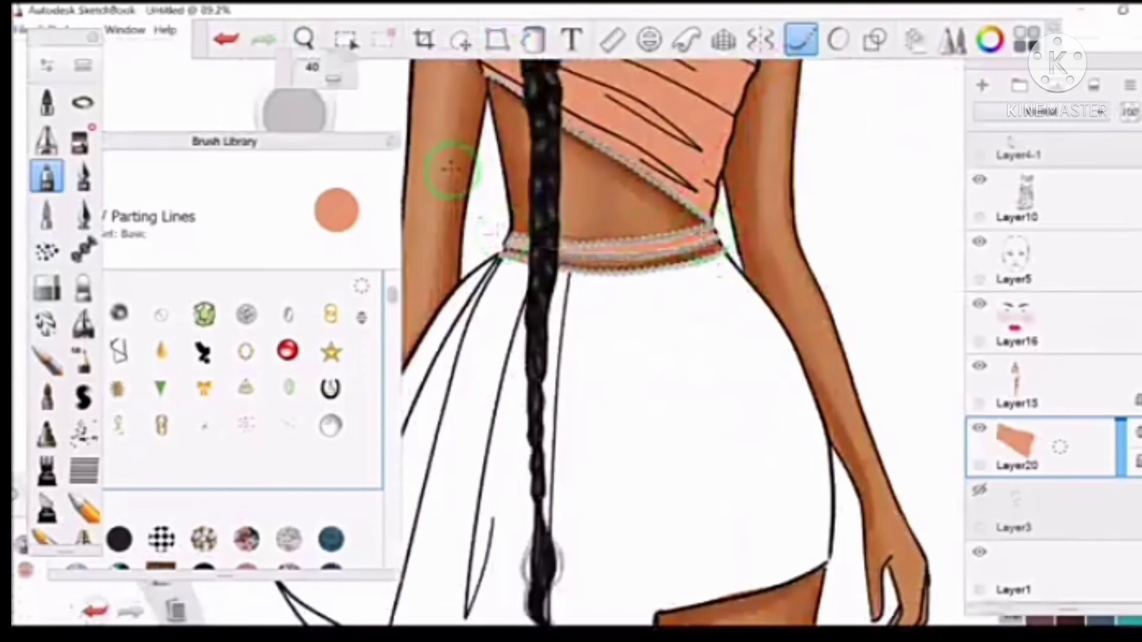
mouse_move(450, 169)
mouse_down()
mouse_move(668, 225)
mouse_move(683, 196)
mouse_up()
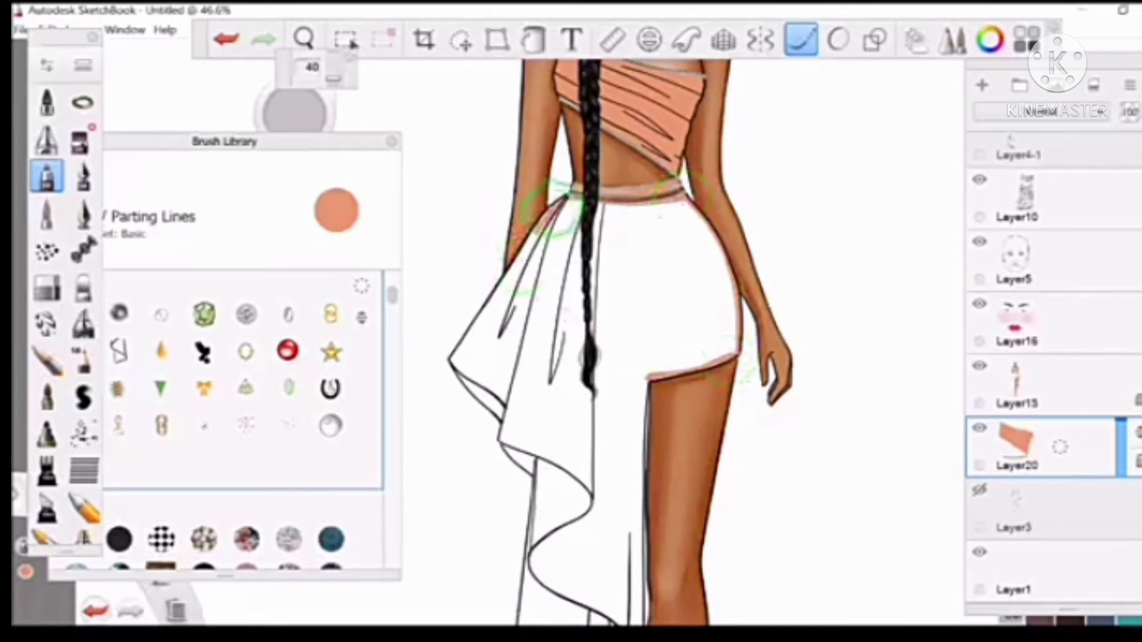
click(226, 40)
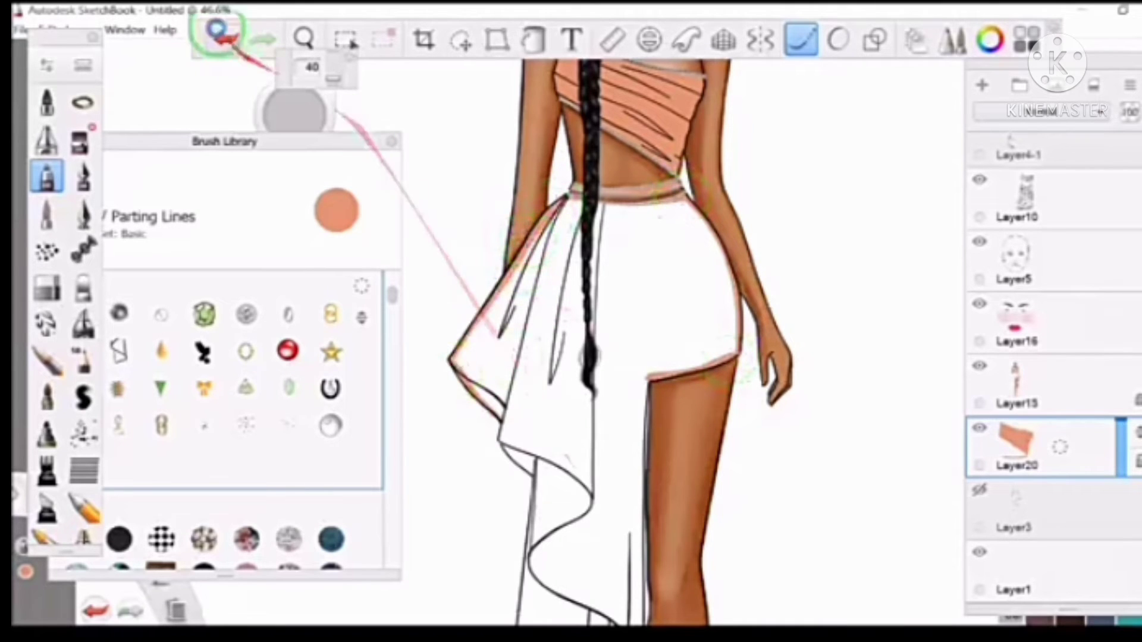
drag(455, 342, 538, 479)
drag(518, 297, 642, 402)
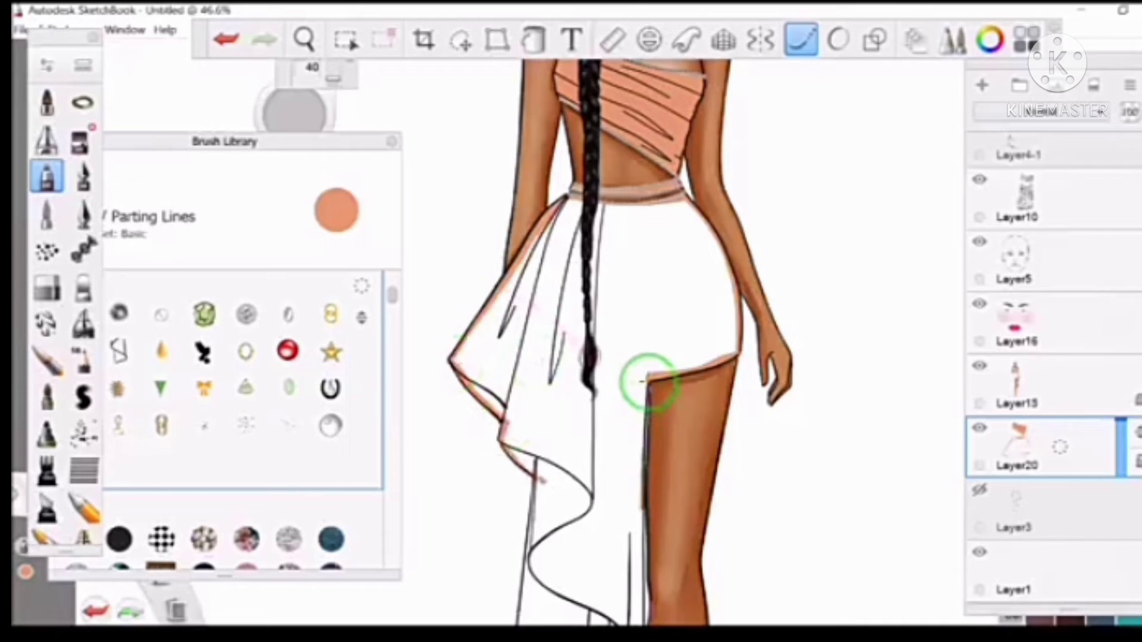
key(ctrl+y)
Step: Check the lower leg, hem and feet, removing a stray line, then view the whole gown
mouse_move(303, 40)
mouse_down()
mouse_move(458, 323)
mouse_move(586, 158)
mouse_move(586, 83)
mouse_up()
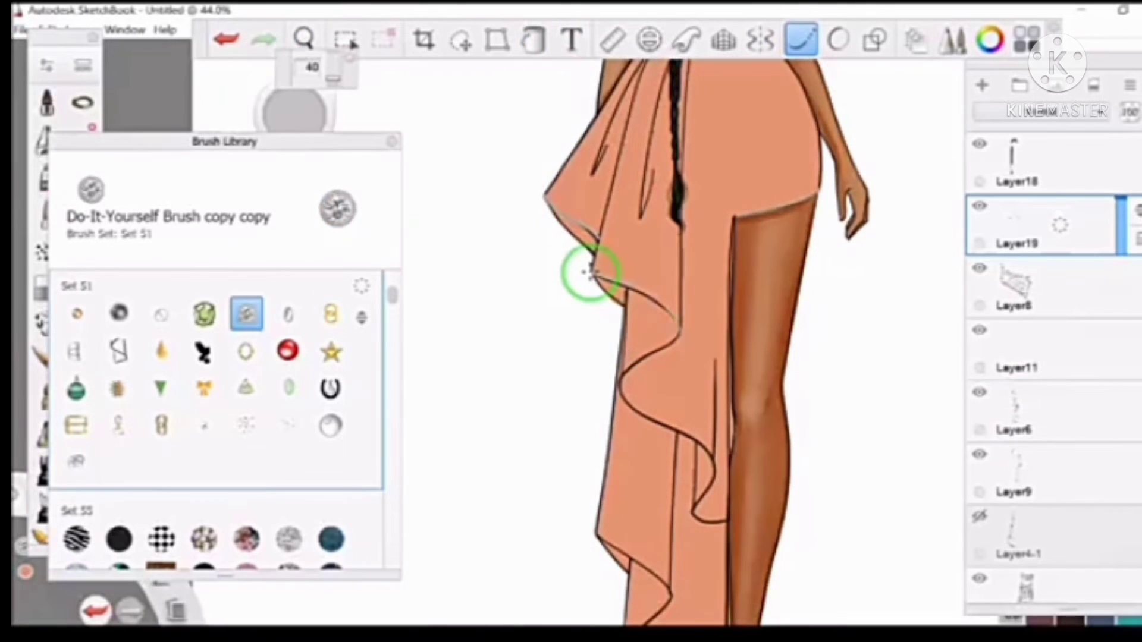
key(ctrl+z)
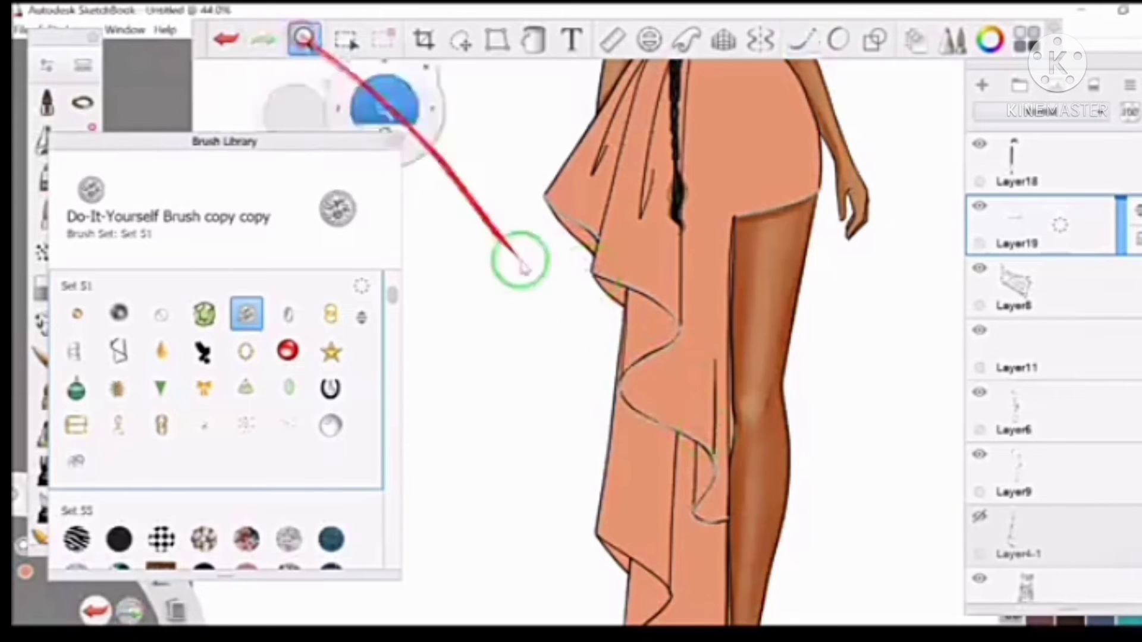
click(303, 40)
drag(660, 261, 602, 192)
key(l)
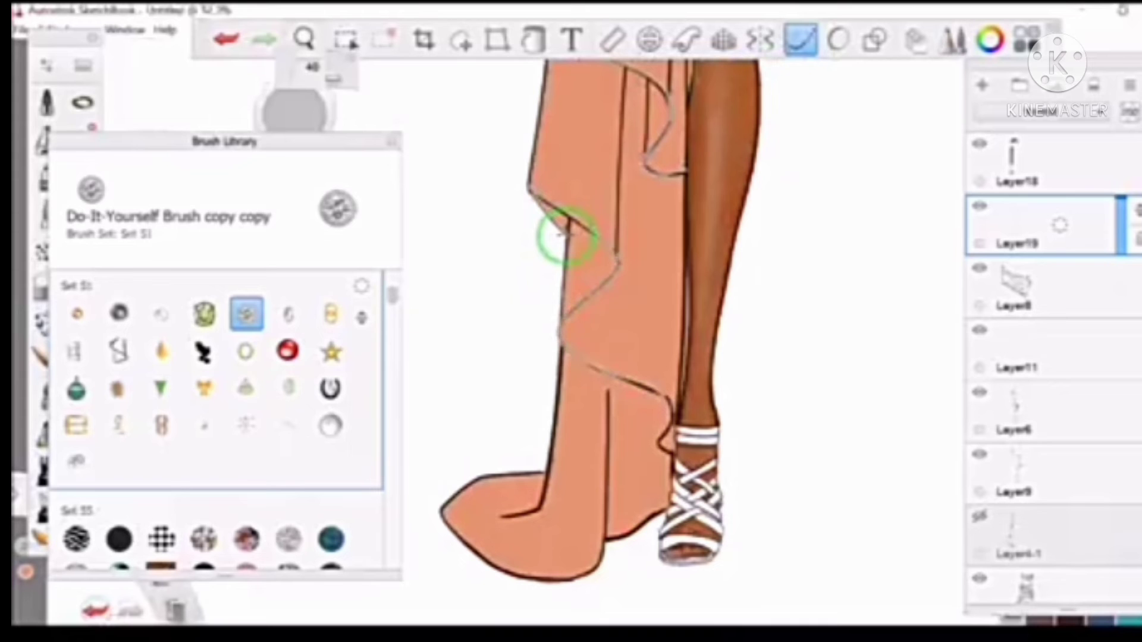
click(302, 36)
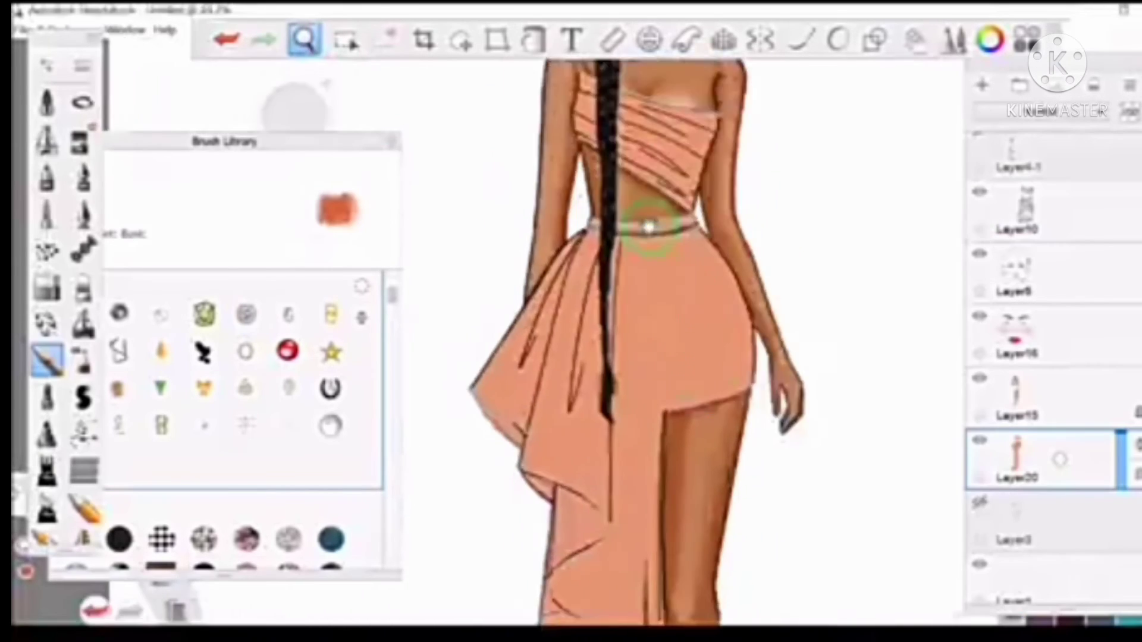
Step: Paint red-orange shading across the bodice's top band and review the lower skirt drape
drag(648, 226, 797, 244)
drag(741, 169, 532, 140)
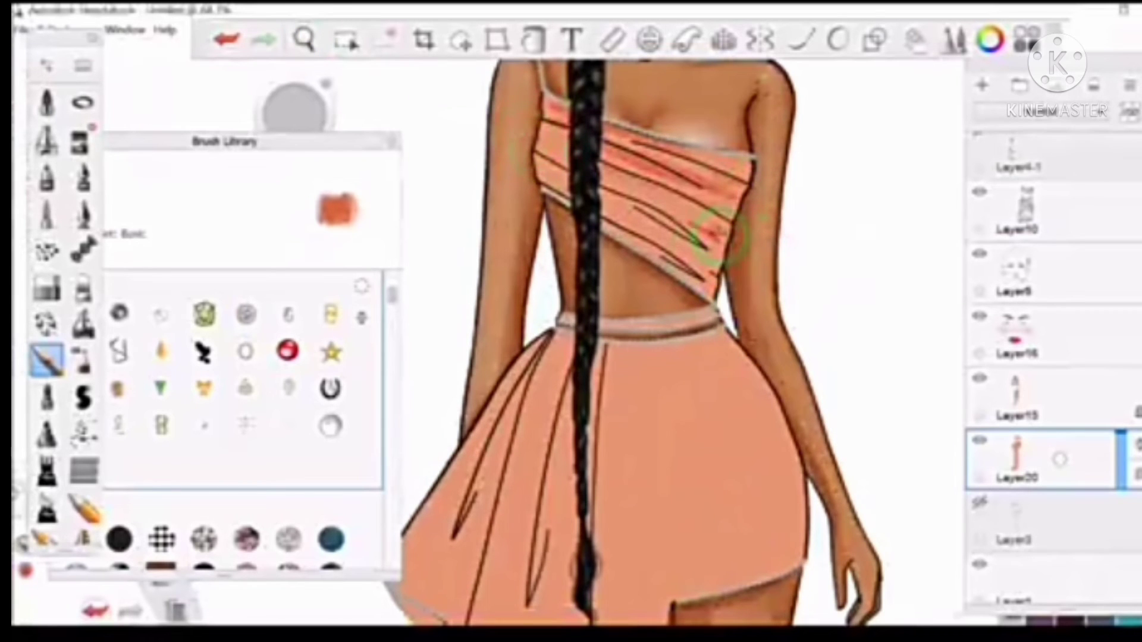
scroll(520, 181, down, 2)
click(800, 39)
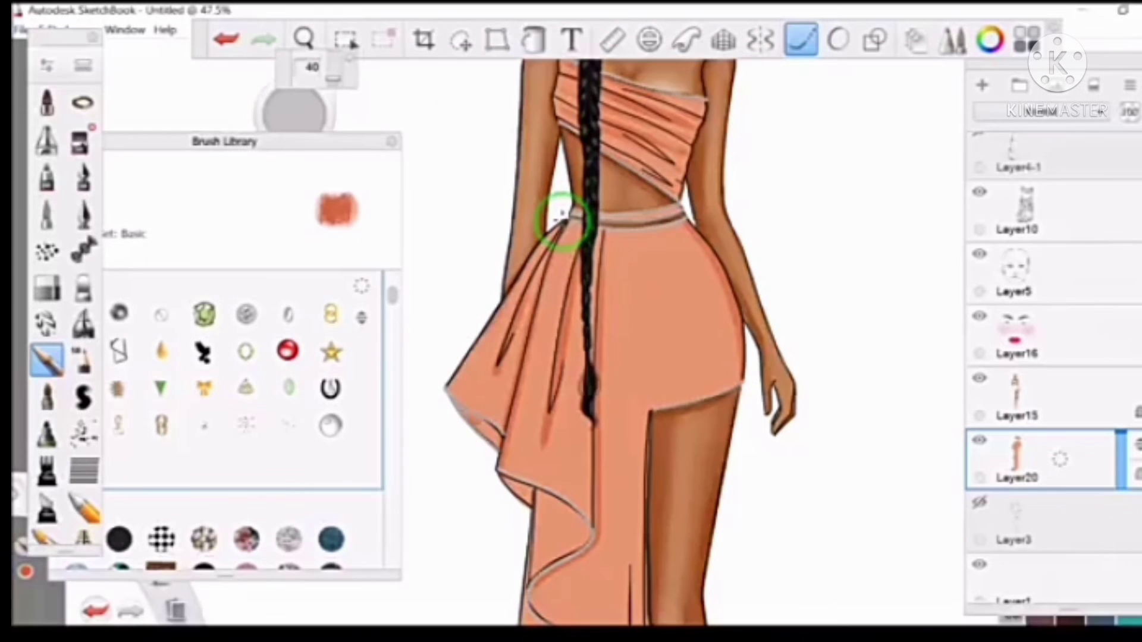
drag(566, 502, 598, 170)
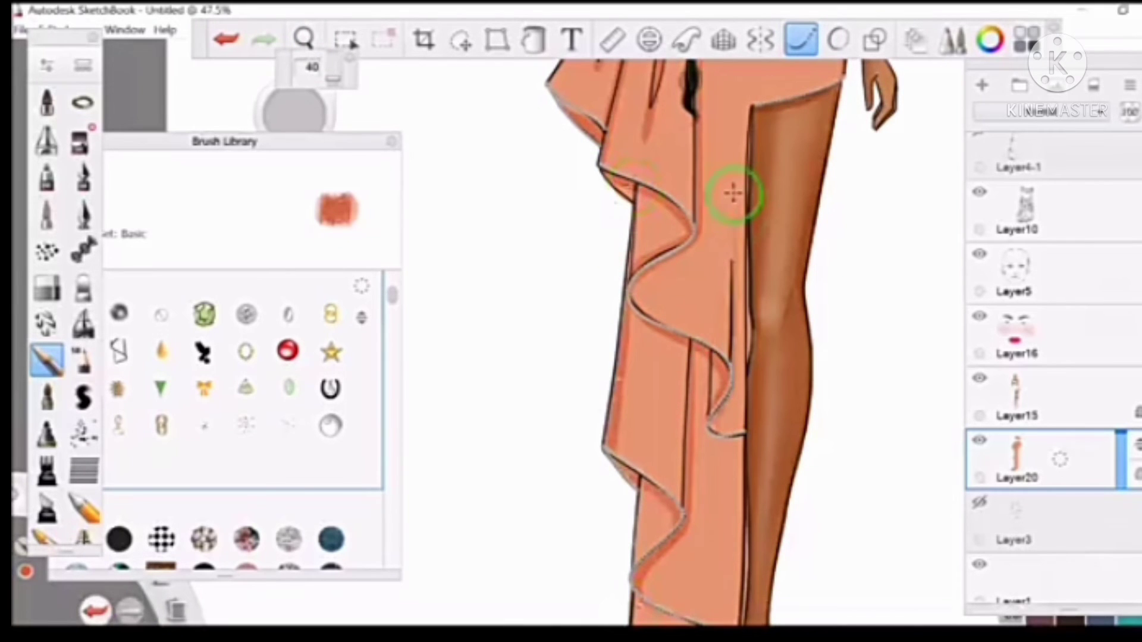
drag(650, 421, 691, 336)
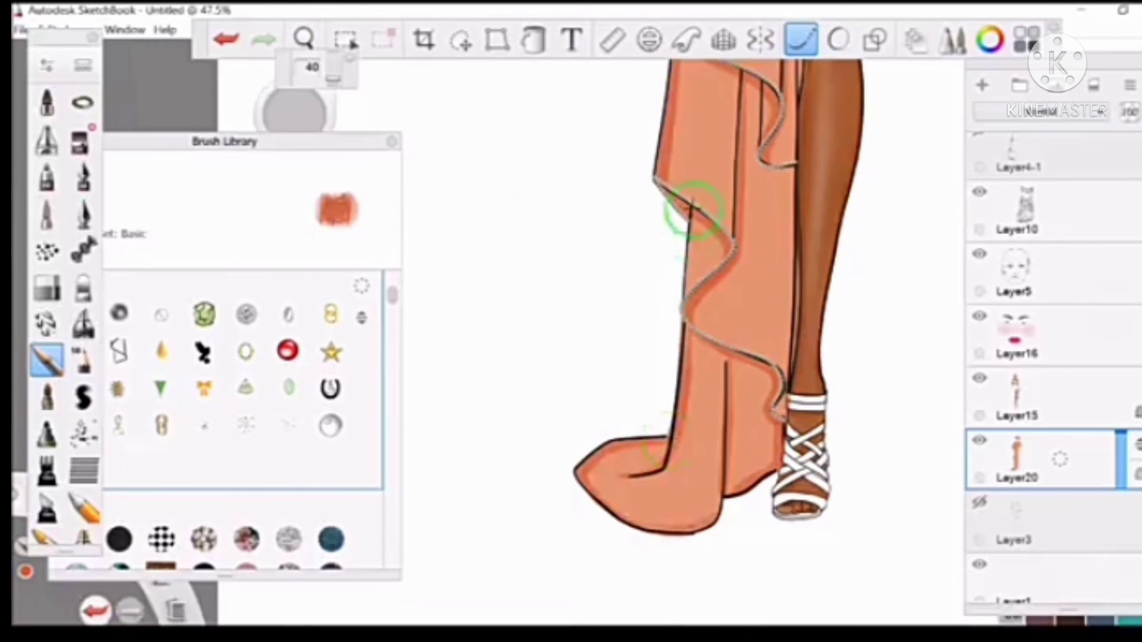
drag(692, 212, 571, 125)
drag(777, 127, 784, 211)
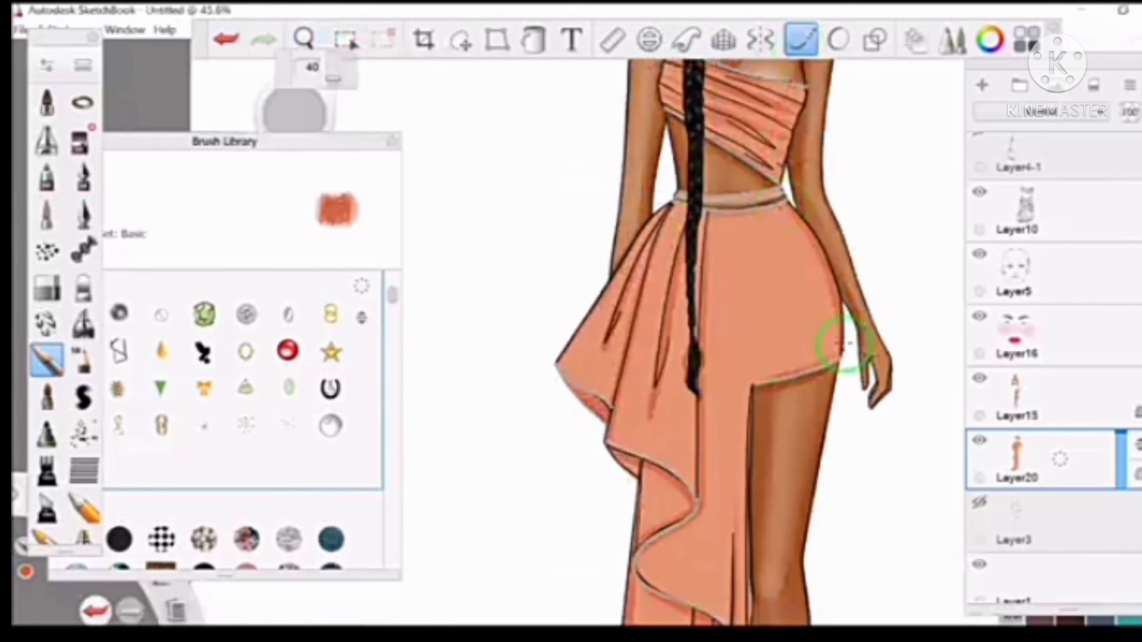
Step: With a resized soft brush, add red shading near the left waist, then review the figure
click(83, 139)
click(304, 39)
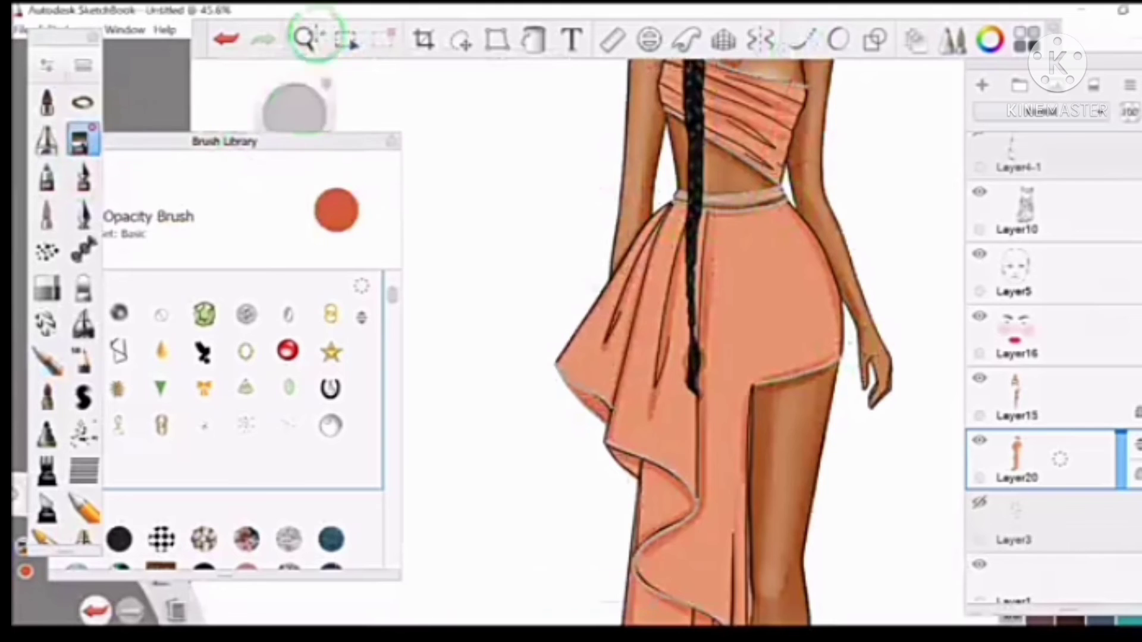
drag(654, 238, 704, 195)
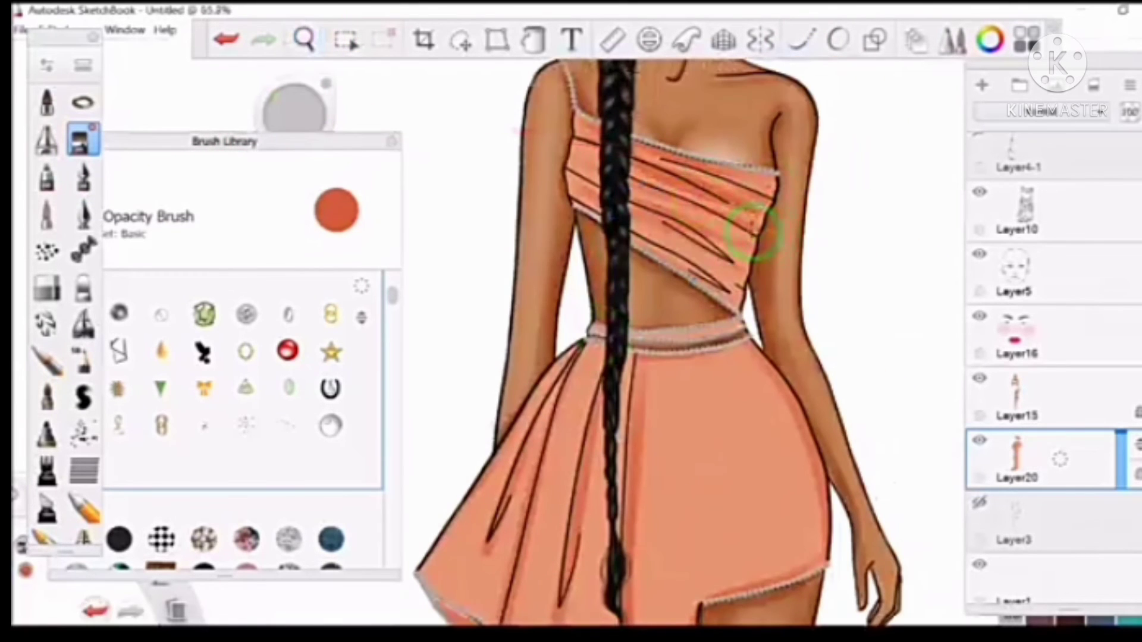
drag(660, 281, 752, 392)
key(ctrl+z)
drag(295, 107, 293, 95)
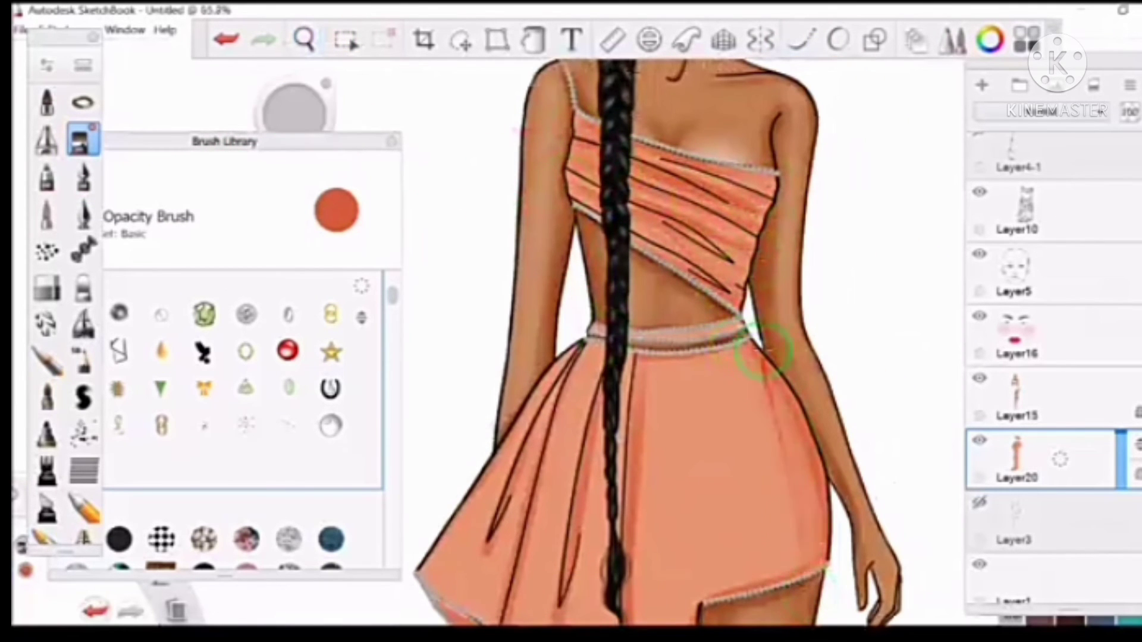
drag(562, 407, 571, 357)
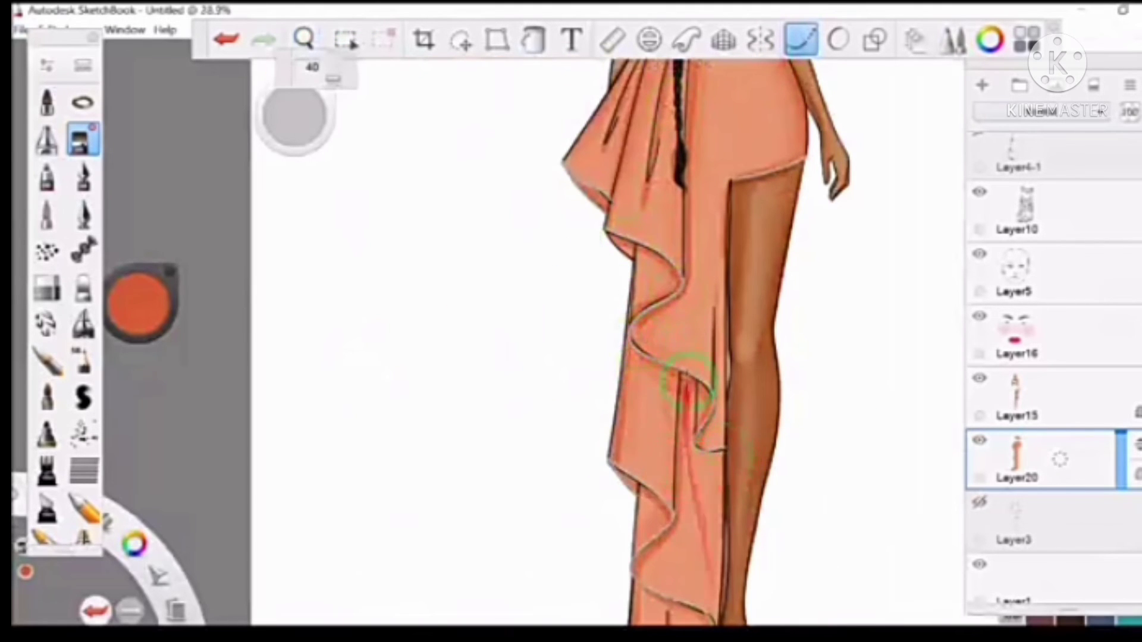
drag(687, 443, 693, 318)
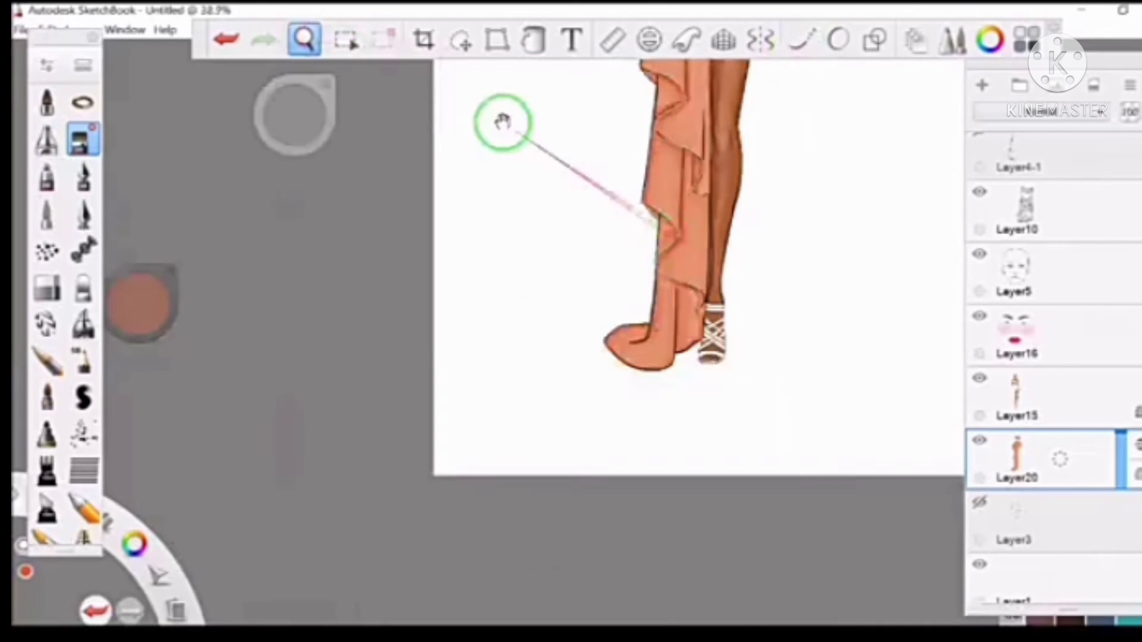
drag(650, 217, 741, 269)
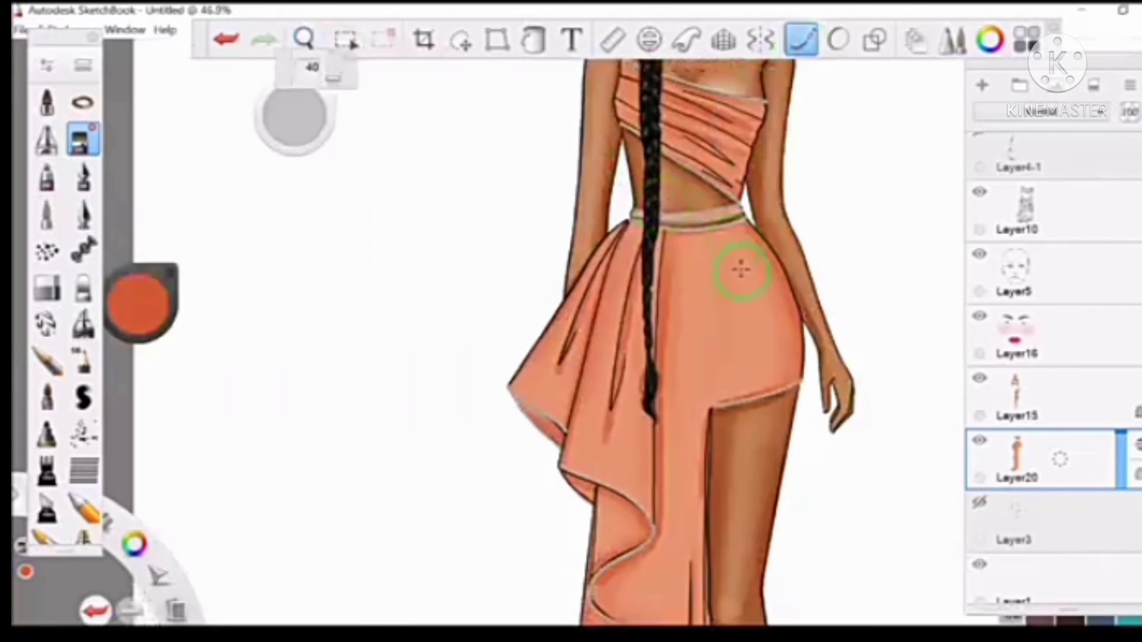
click(303, 38)
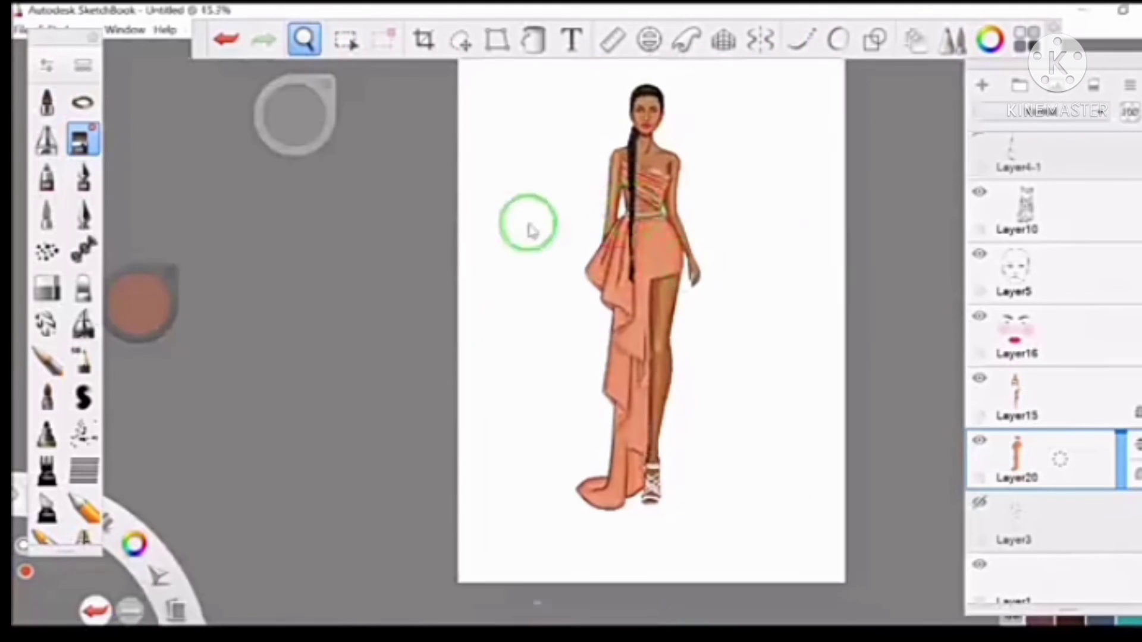
Step: Add a Glow-blend layer and brush a highlight onto the bodice
click(982, 85)
click(1011, 111)
click(1007, 292)
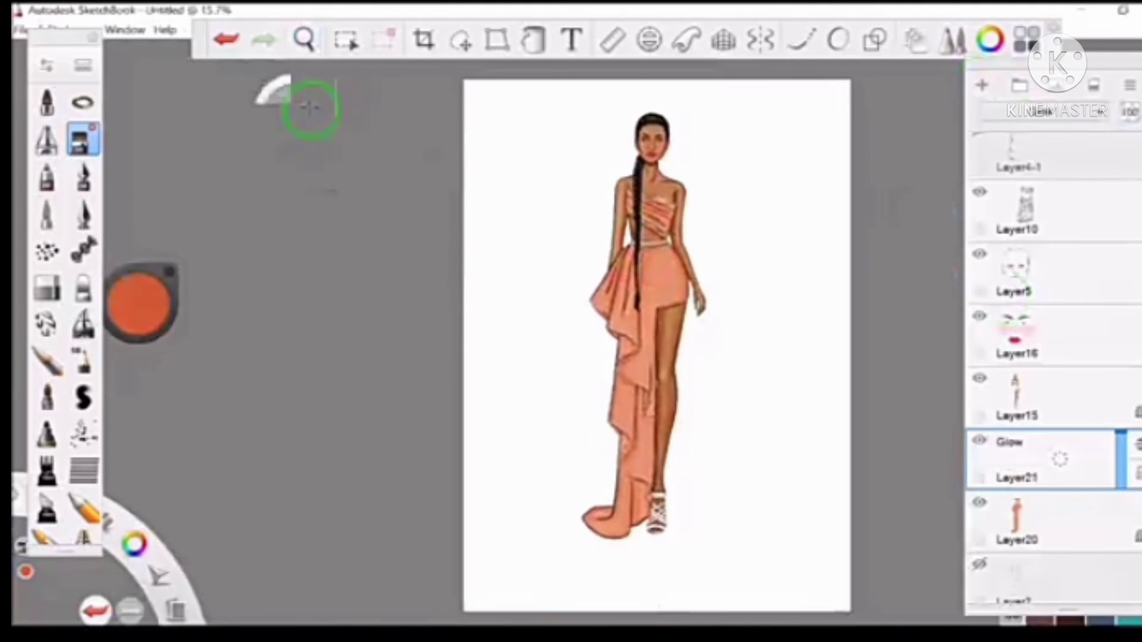
drag(684, 249, 728, 201)
click(224, 40)
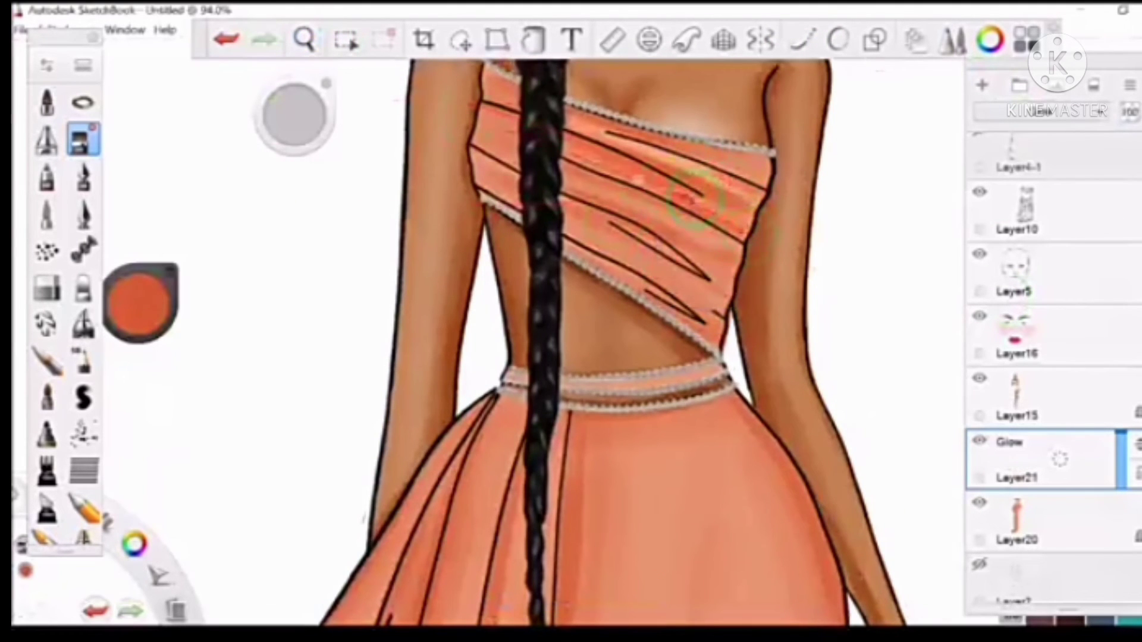
drag(711, 315, 762, 174)
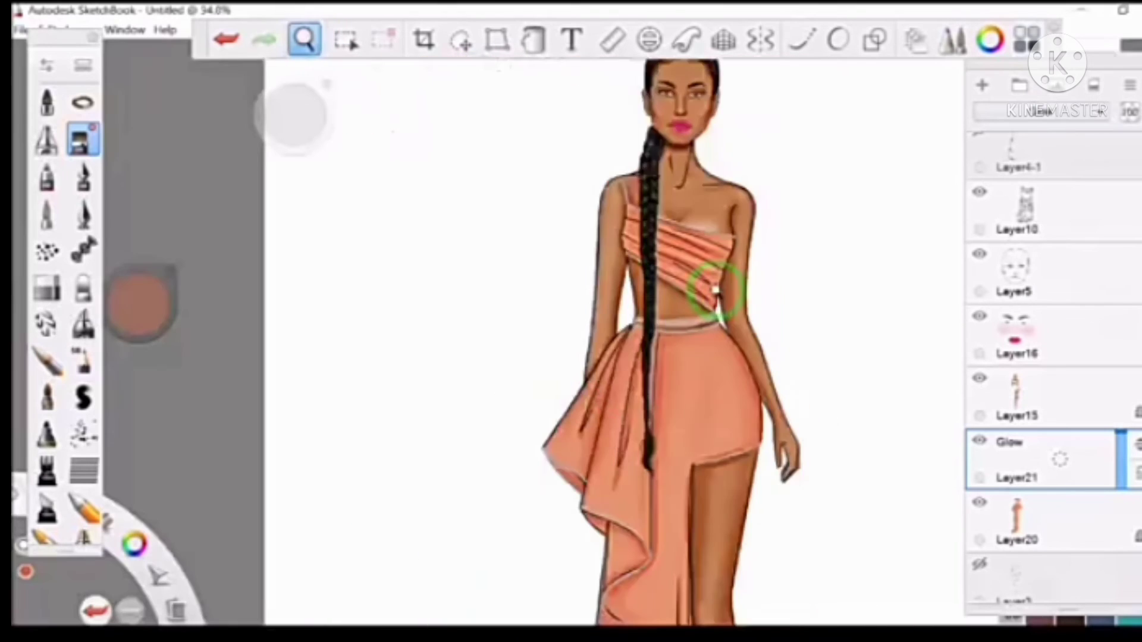
click(46, 138)
Step: Pick the dress's salmon colour and darken it to 37% luminance
click(149, 291)
drag(149, 291, 743, 288)
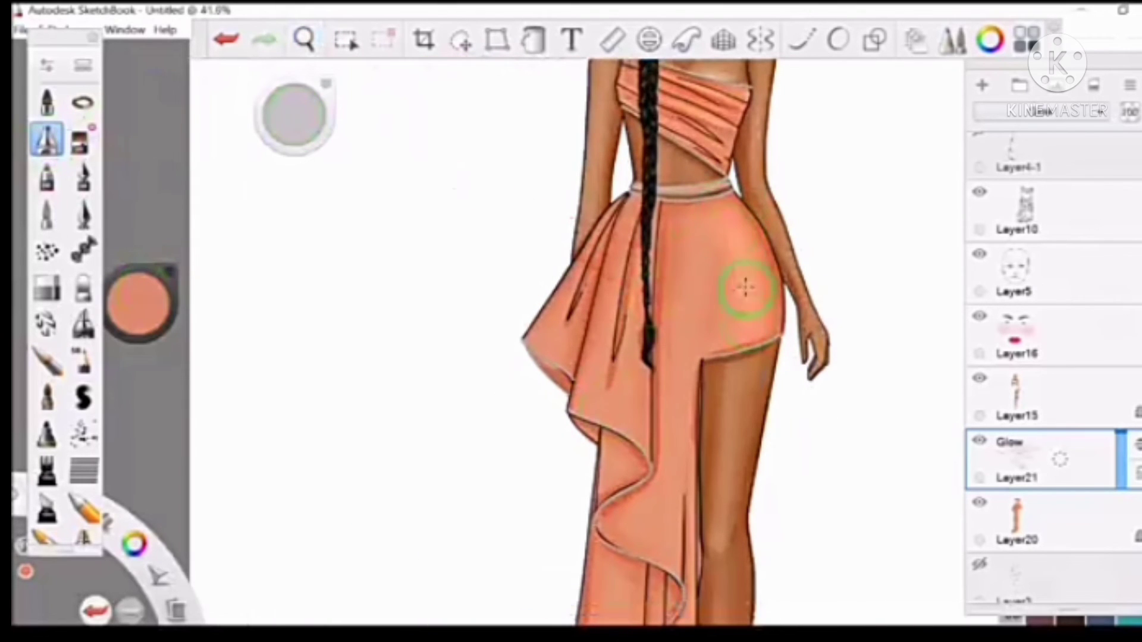
scroll(562, 387, down, 3)
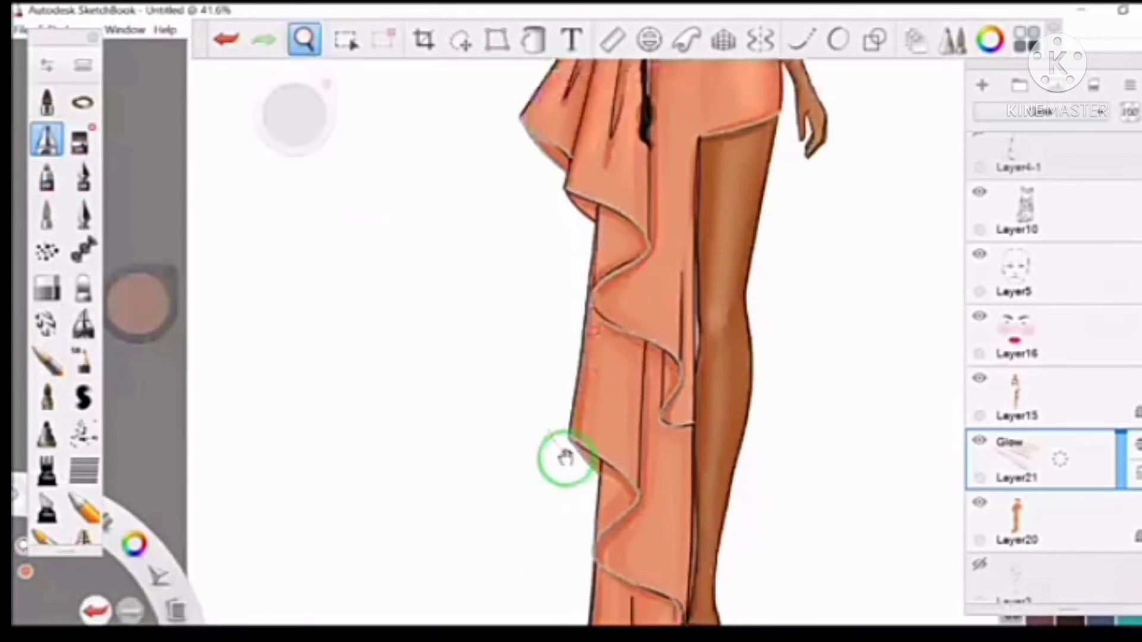
scroll(595, 428, down, 2)
drag(294, 113, 408, 141)
scroll(625, 238, down, 5)
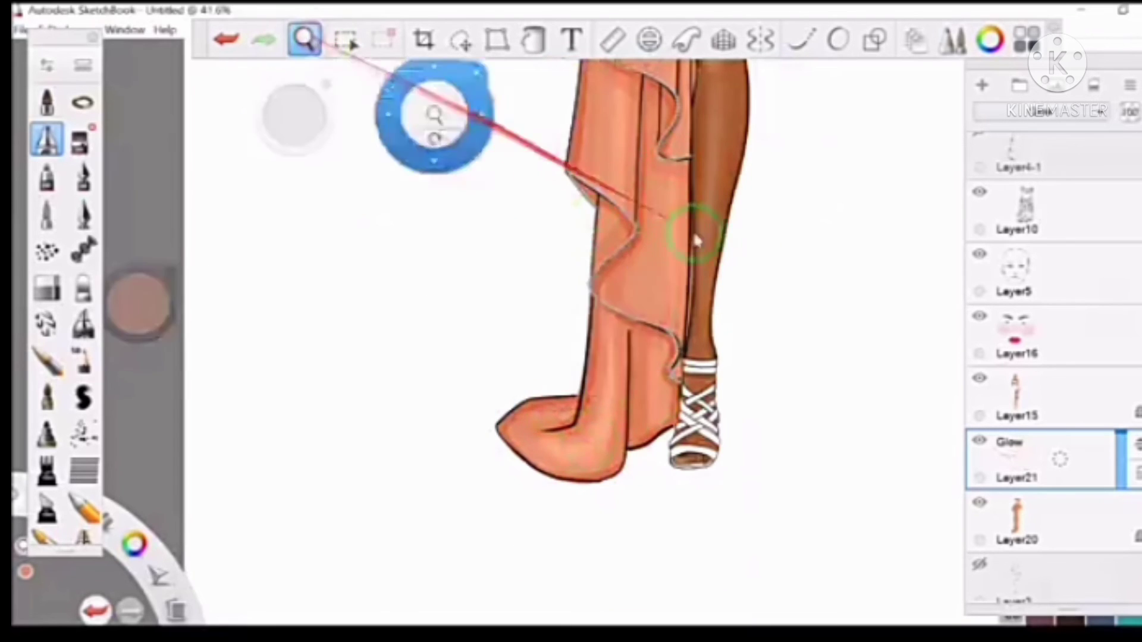
drag(689, 242, 722, 408)
click(138, 303)
drag(138, 309, 138, 298)
Step: Stroke dark fold lines beside the braid and down the drape with the shading brush
drag(303, 40, 658, 147)
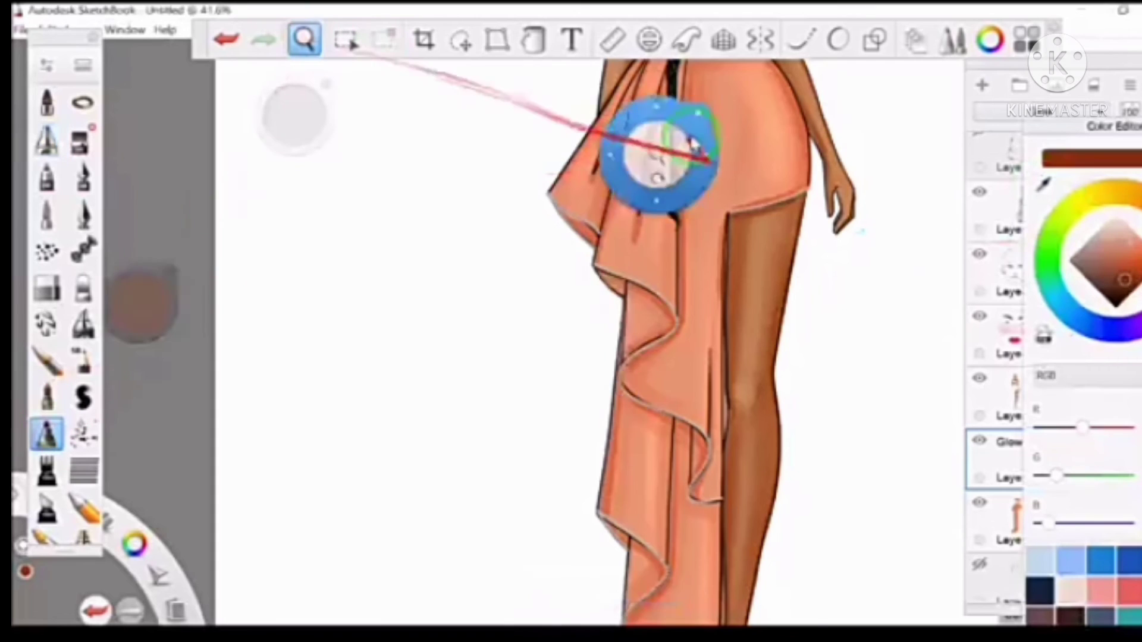
click(46, 434)
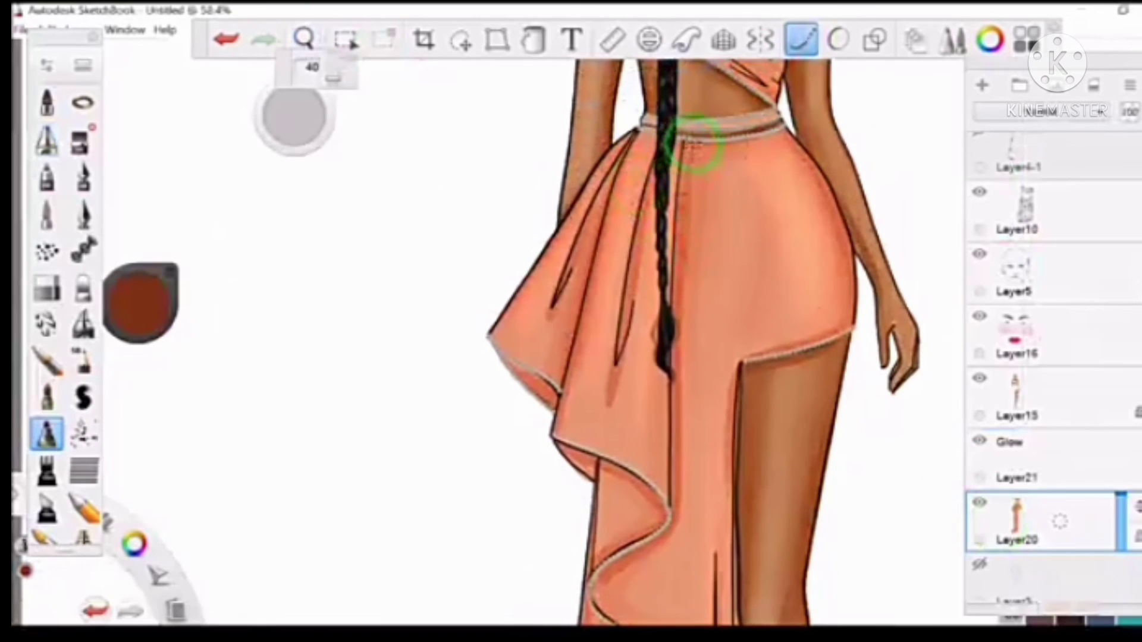
drag(684, 146, 678, 282)
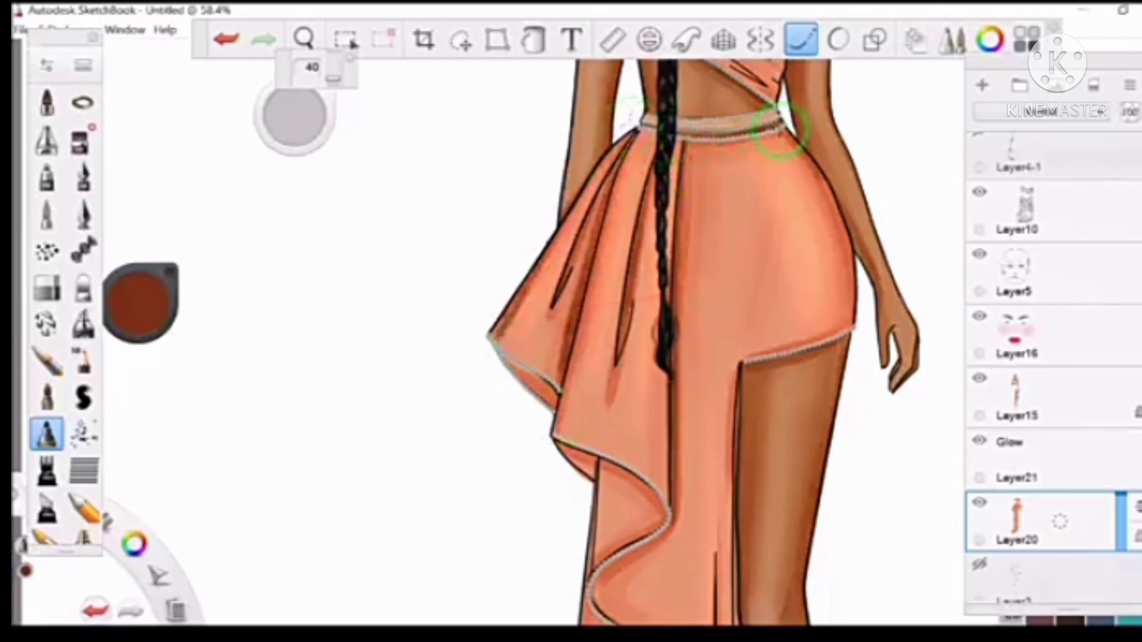
drag(303, 39, 650, 280)
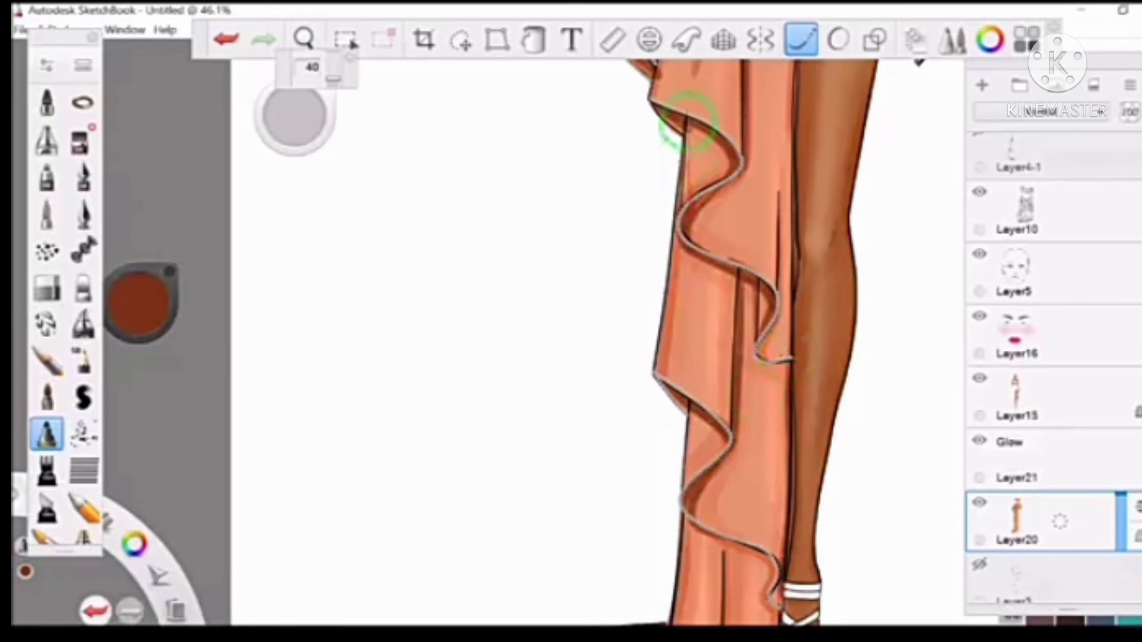
drag(744, 394, 747, 281)
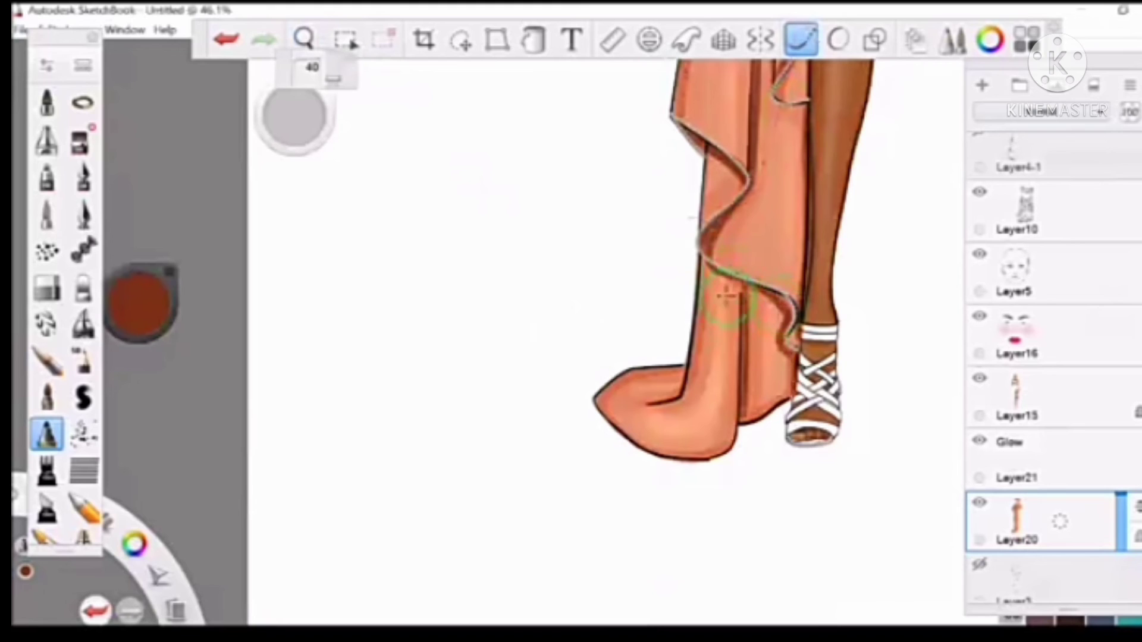
drag(504, 127, 637, 234)
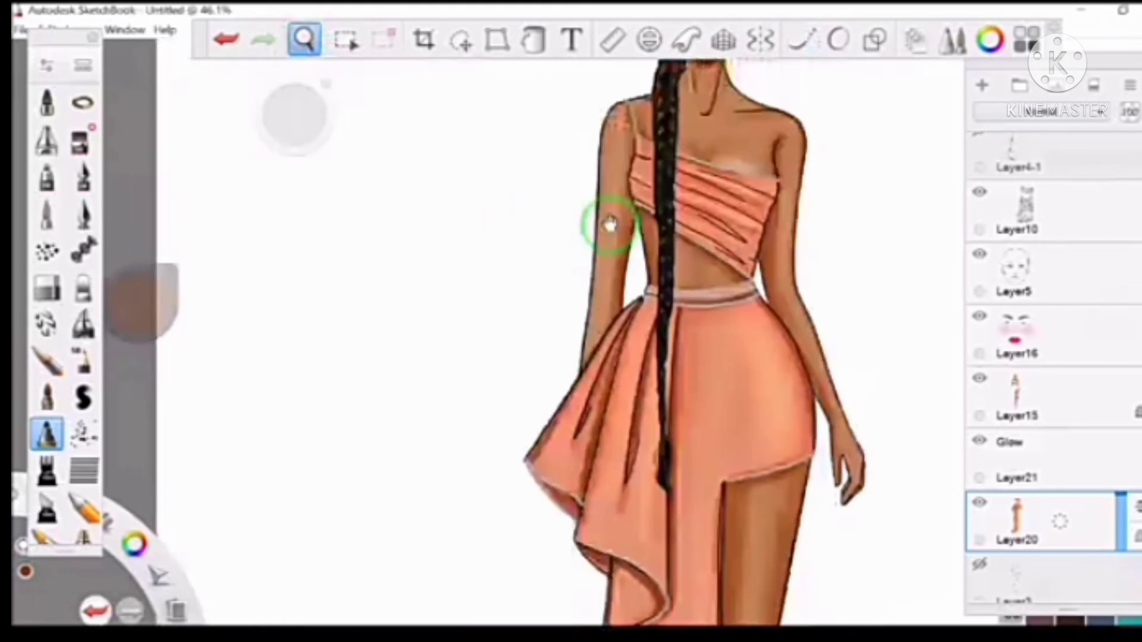
scroll(836, 212, up, 5)
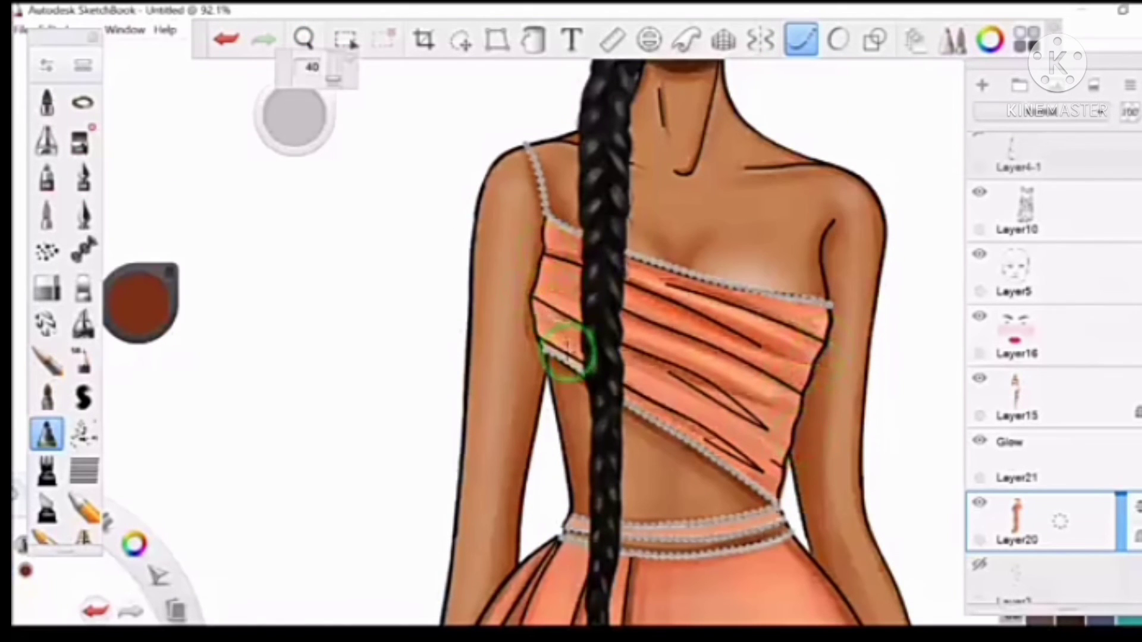
Step: Add Layer22 below Layer20, choose a brush for the feet, then make Layer18 active
drag(827, 306, 919, 440)
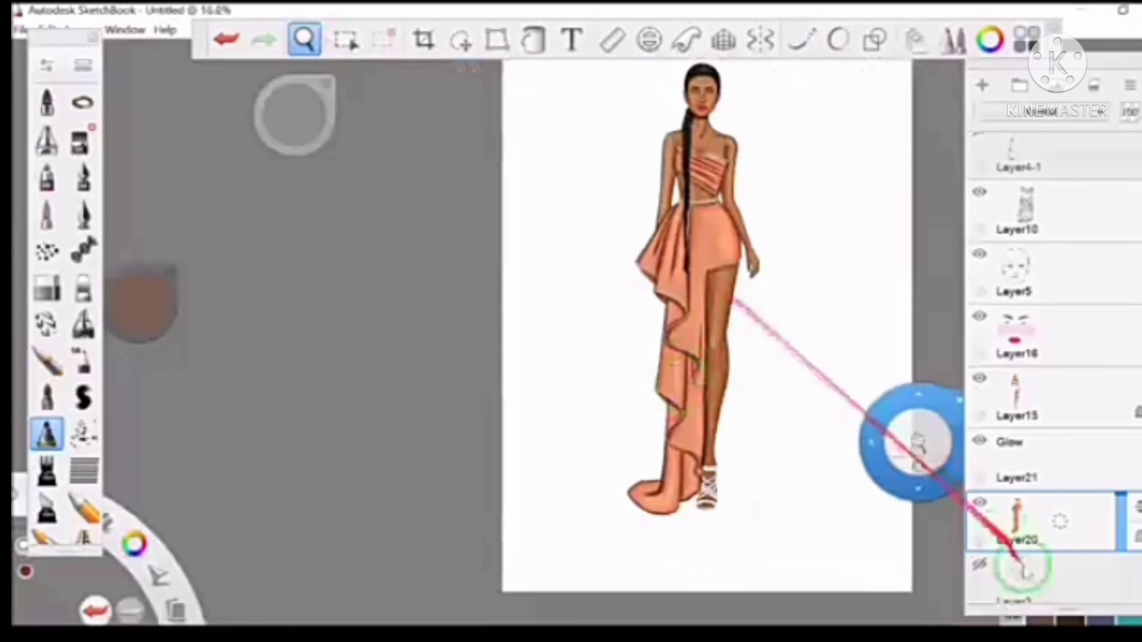
click(1115, 459)
click(924, 535)
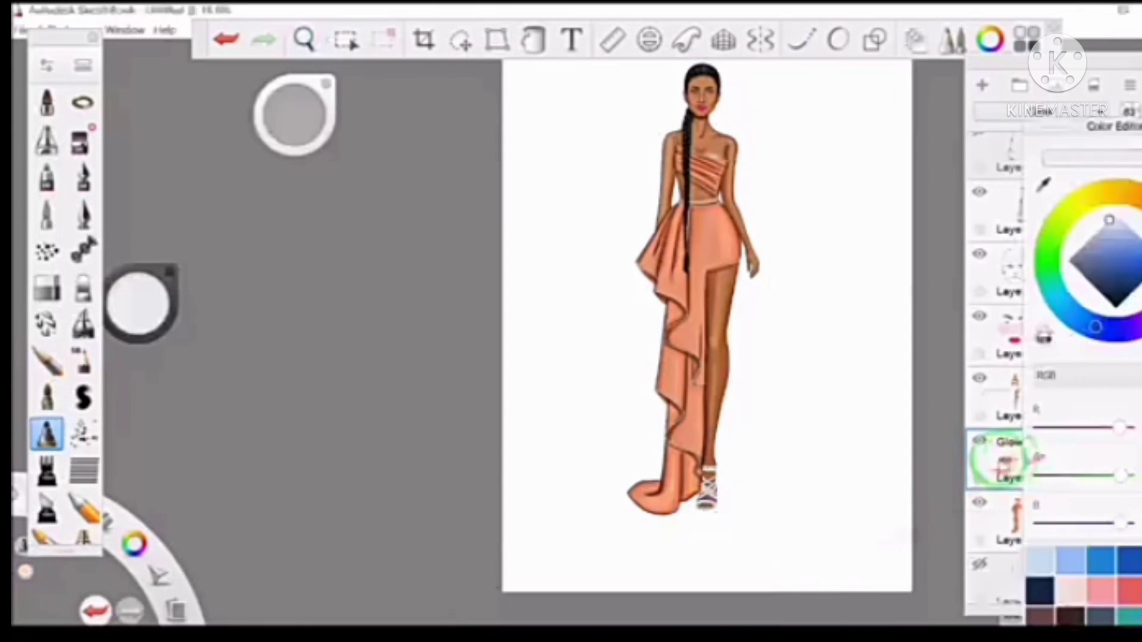
scroll(710, 515, up, 5)
click(47, 177)
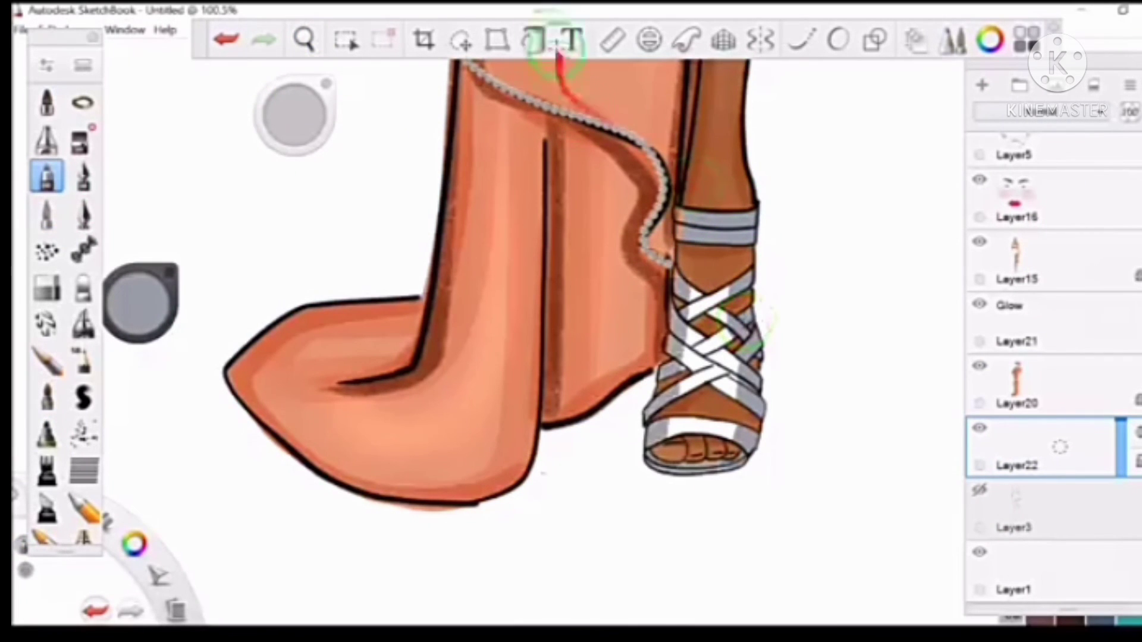
click(304, 39)
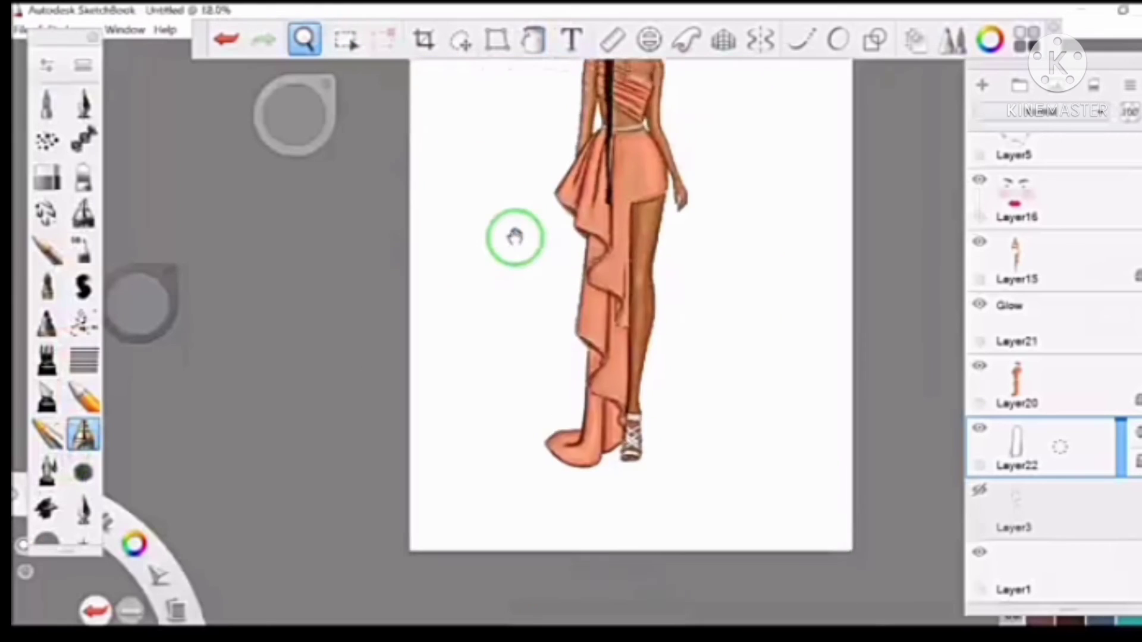
drag(600, 140, 854, 247)
click(942, 153)
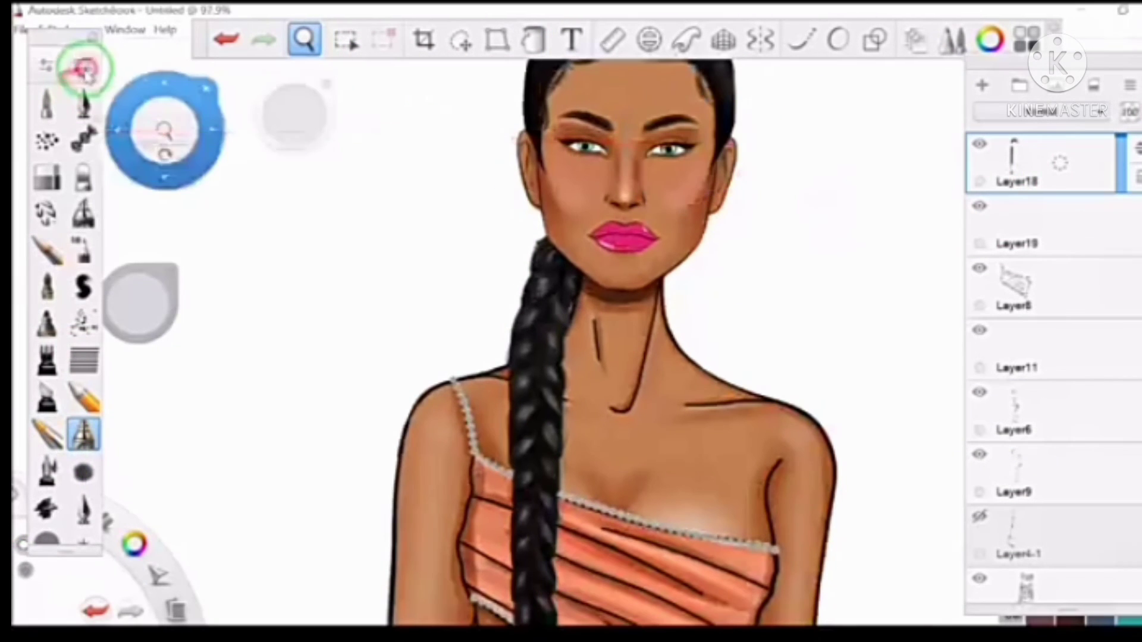
Step: On a new top layer, draw a chain necklace across the neck with a stamp brush
click(85, 70)
scroll(571, 241, down, 2)
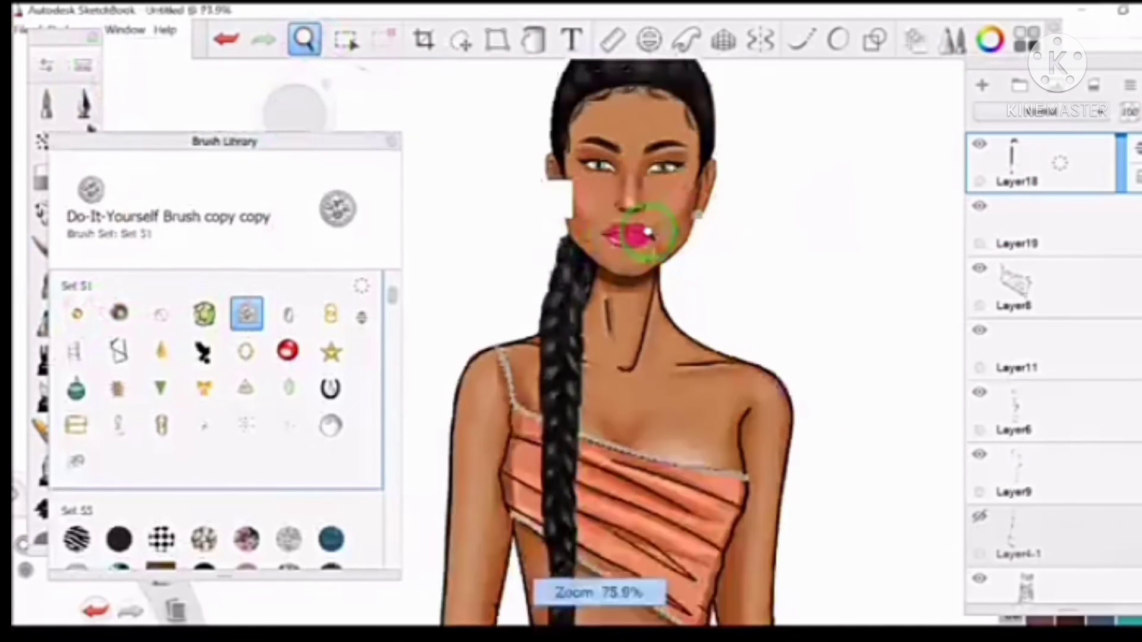
drag(637, 229, 805, 114)
click(800, 39)
click(982, 85)
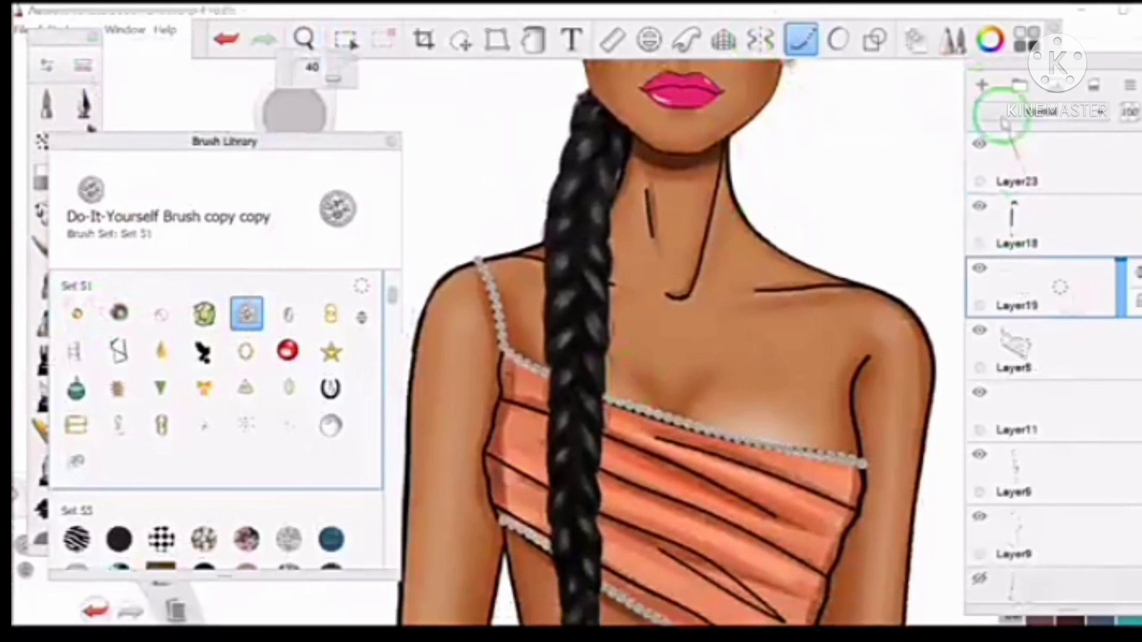
drag(765, 242, 649, 289)
click(226, 39)
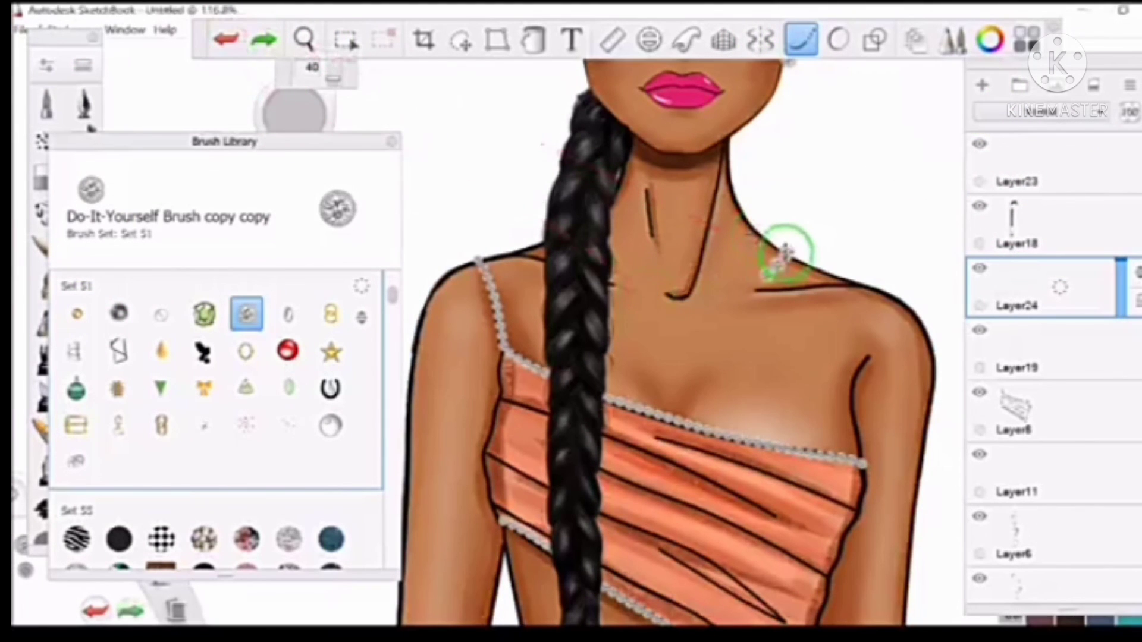
key(ctrl+z)
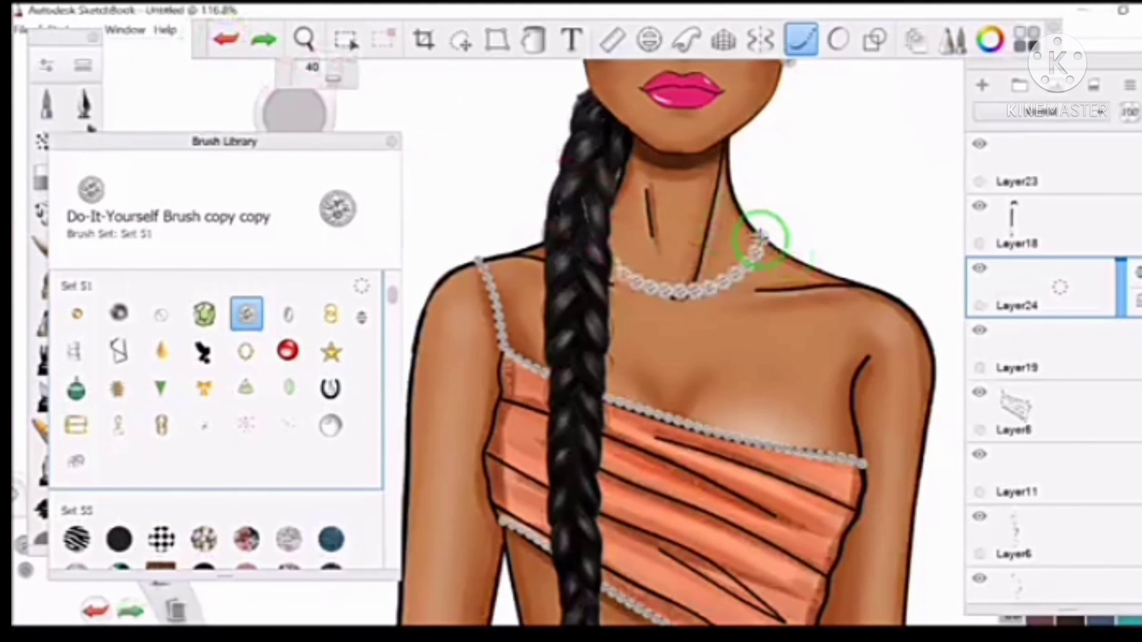
Step: Stamp a jeweled pendant at the centre of the necklace
click(117, 389)
click(675, 300)
click(50, 544)
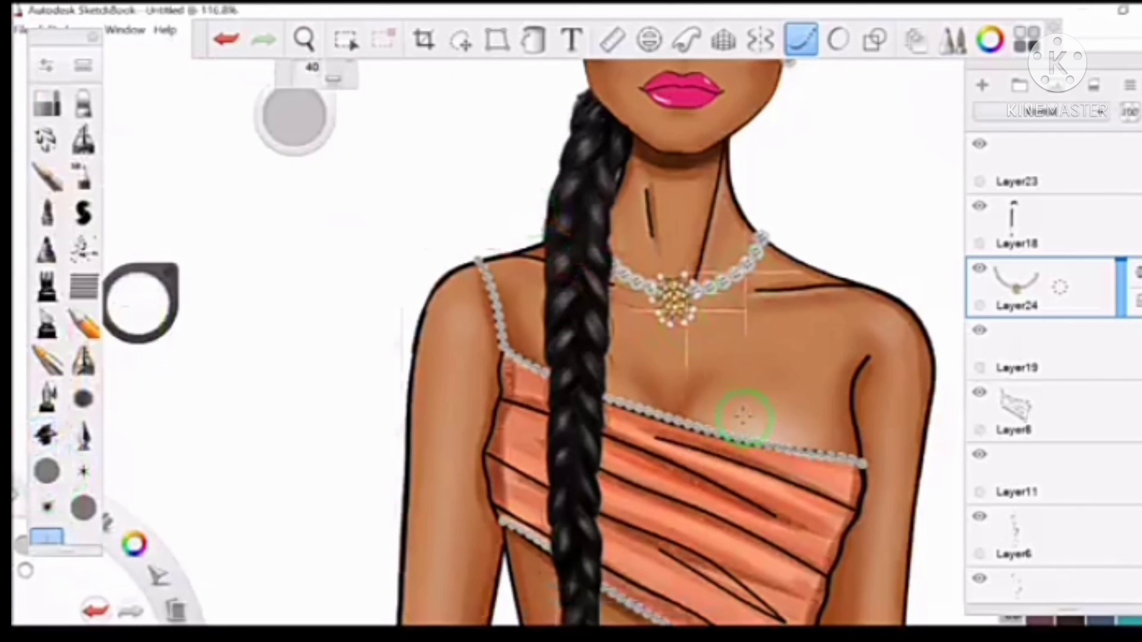
scroll(502, 330, down, 5)
scroll(650, 293, up, 2)
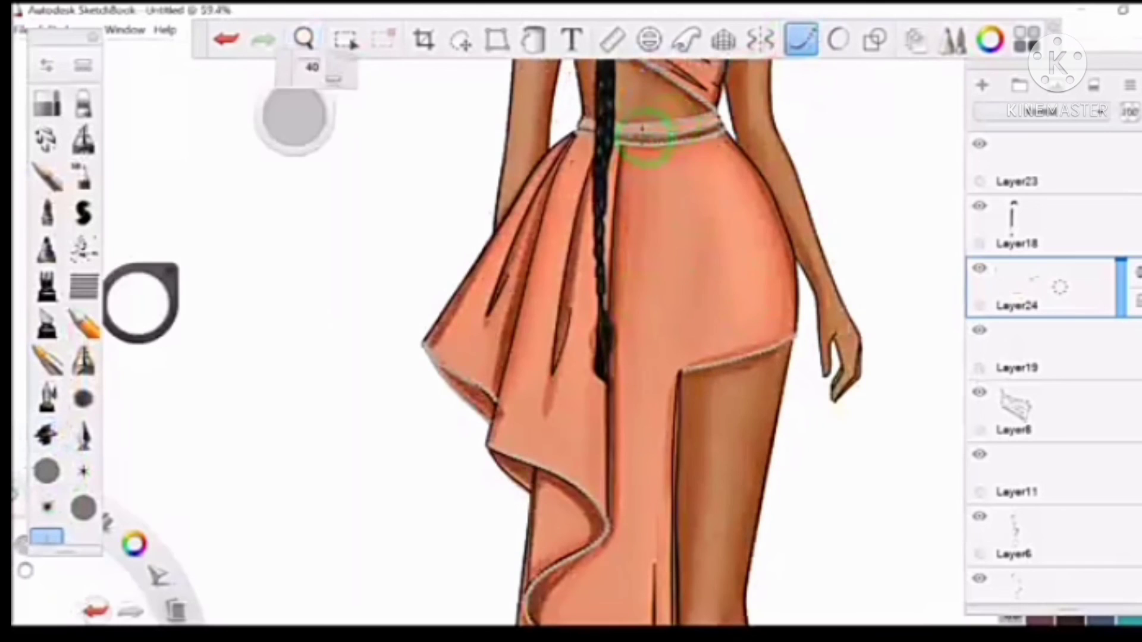
scroll(502, 107, down, 3)
scroll(624, 255, down, 3)
Step: On a new layer, paint glitter sparkles over the right hip and down the draped panel
scroll(625, 254, up, 2)
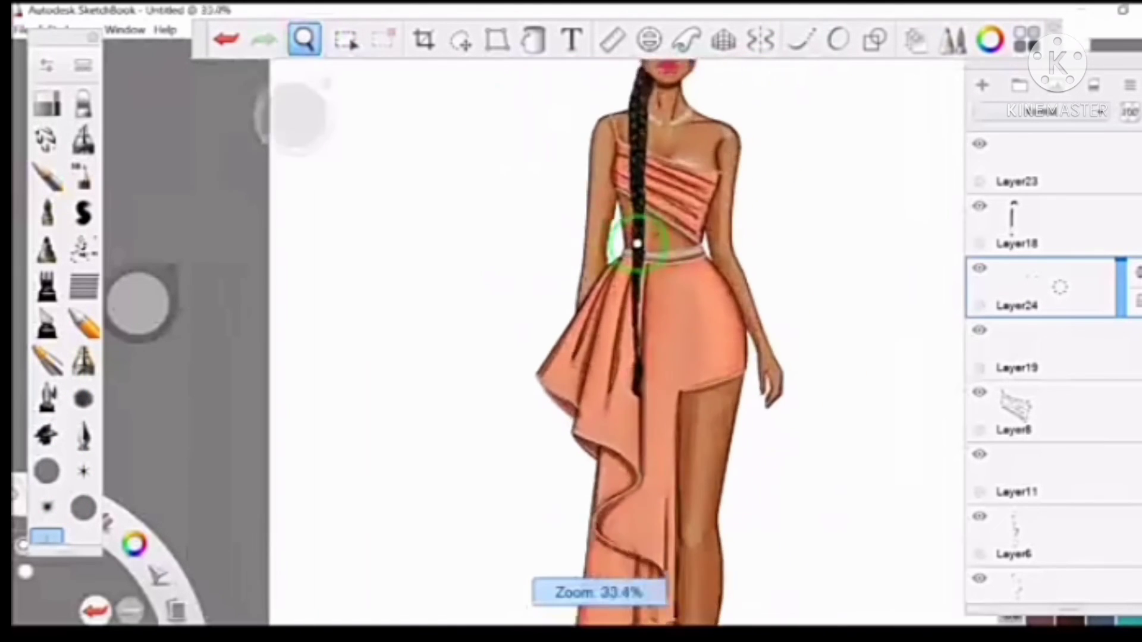
scroll(849, 272, up, 4)
click(1044, 466)
click(178, 224)
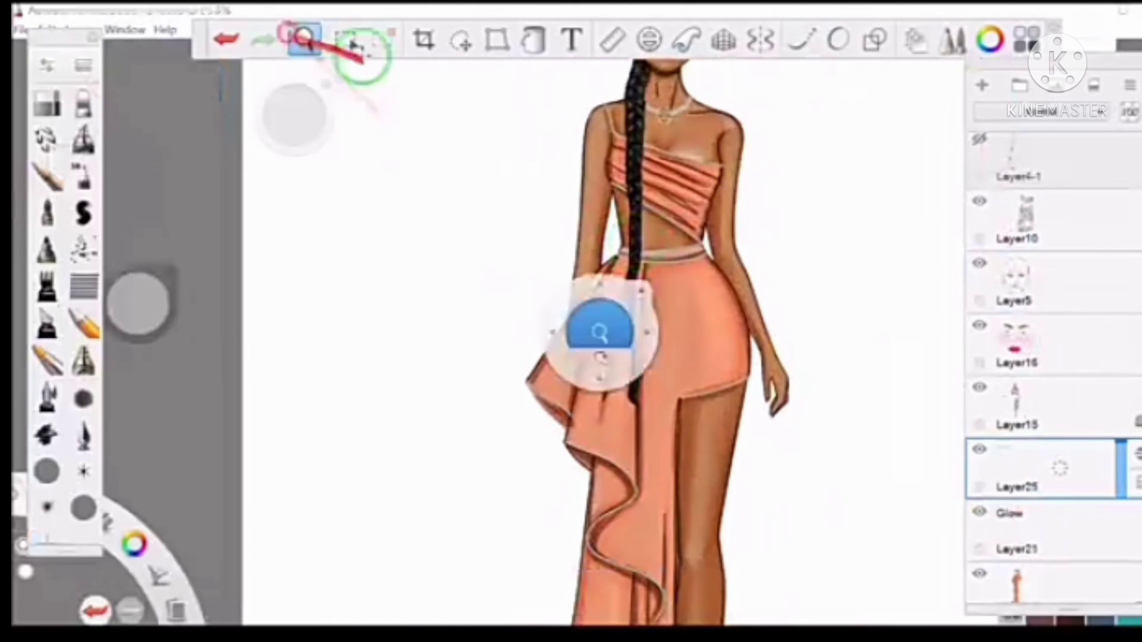
scroll(292, 124, up, 3)
drag(756, 357, 773, 487)
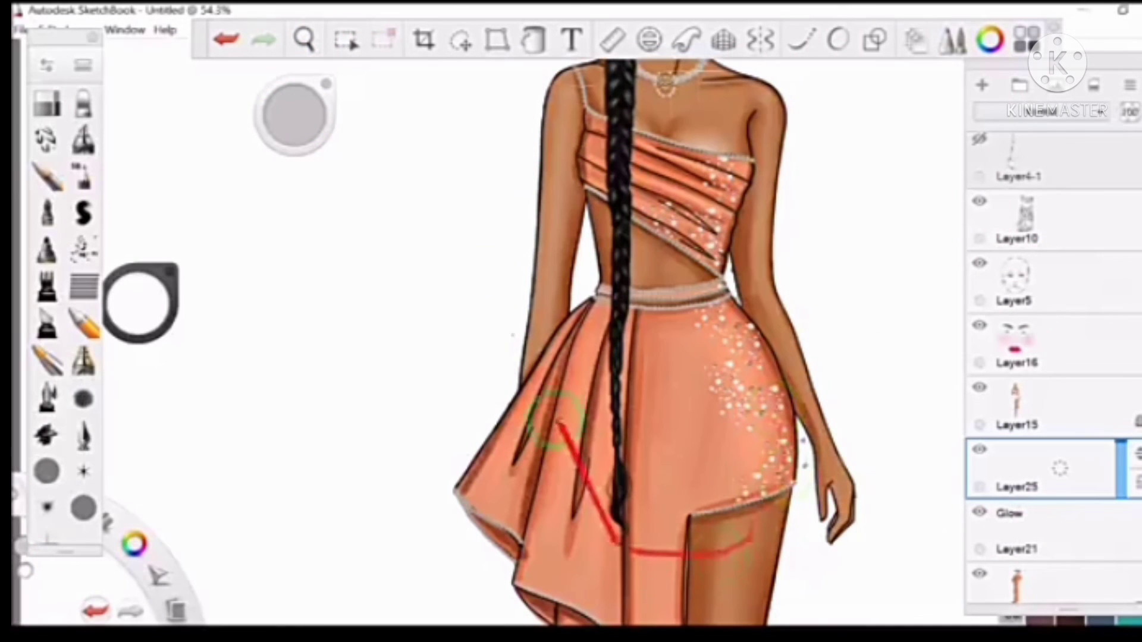
scroll(677, 340, down, 3)
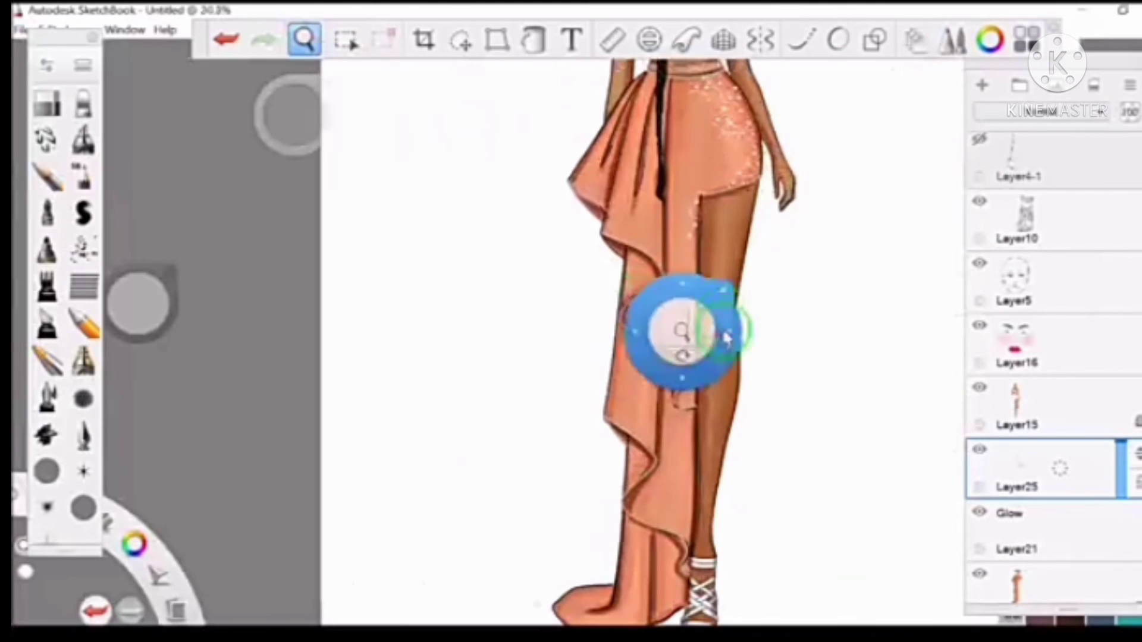
drag(618, 202, 657, 472)
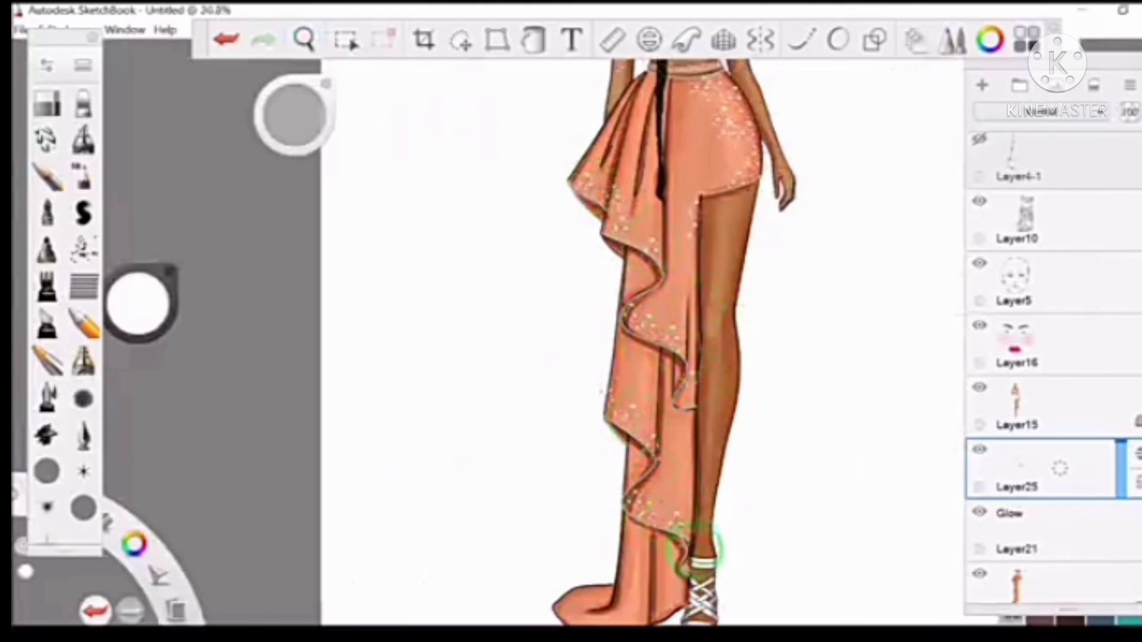
scroll(706, 255, down, 2)
scroll(706, 255, down, 2)
Step: Choose Magic Wand similar-colour selection, click through Glow and Layer25, and stop recording
click(345, 40)
click(248, 69)
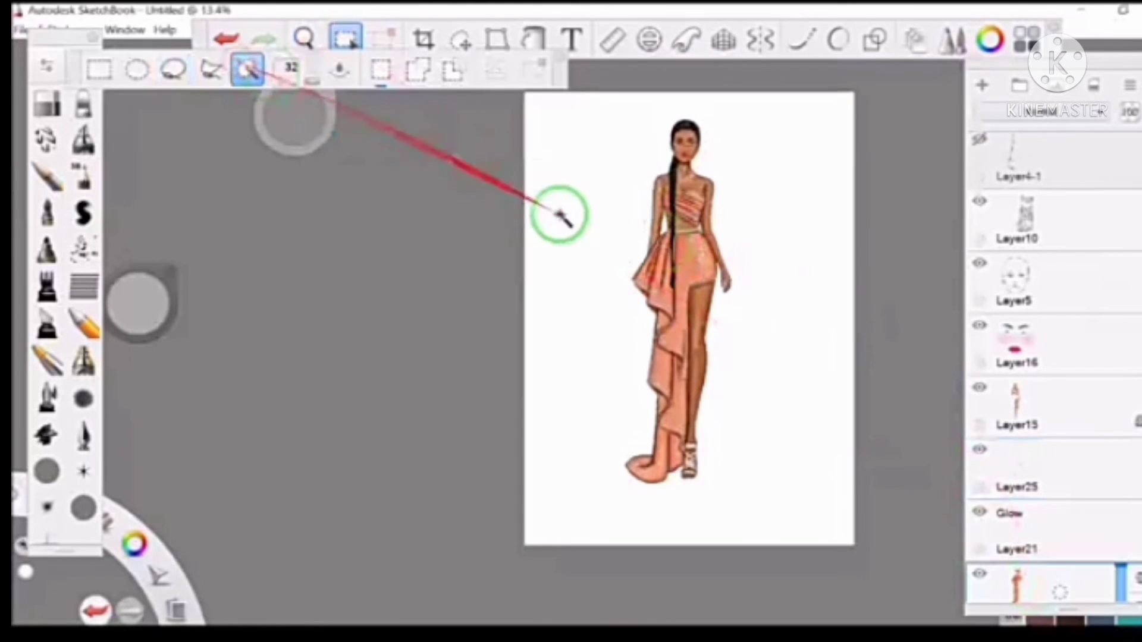
click(1056, 476)
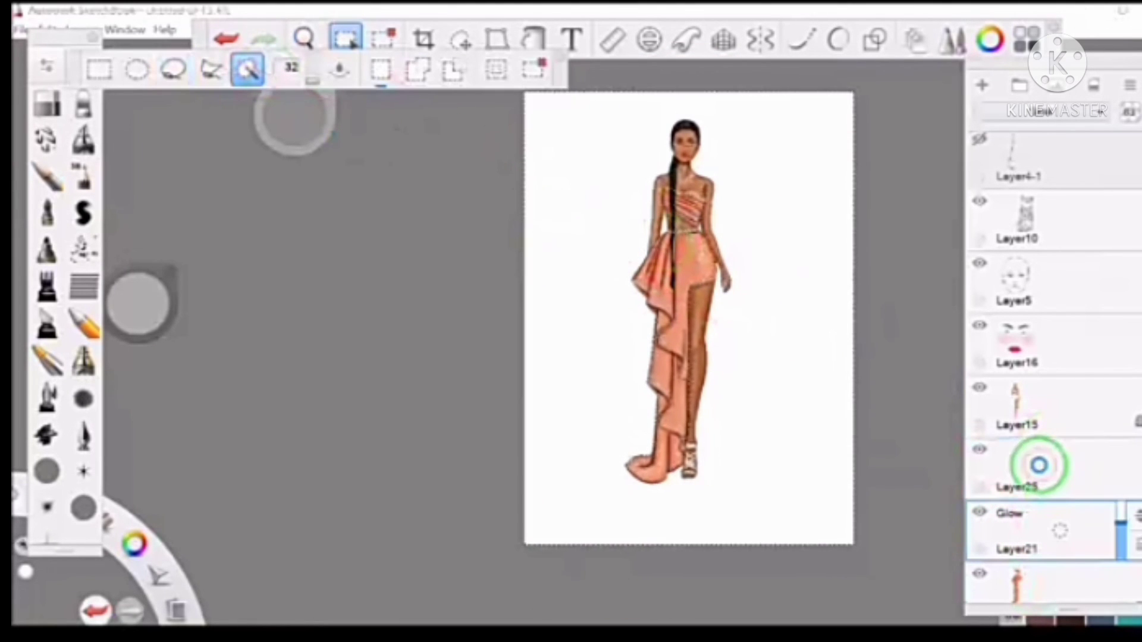
click(1039, 465)
click(958, 574)
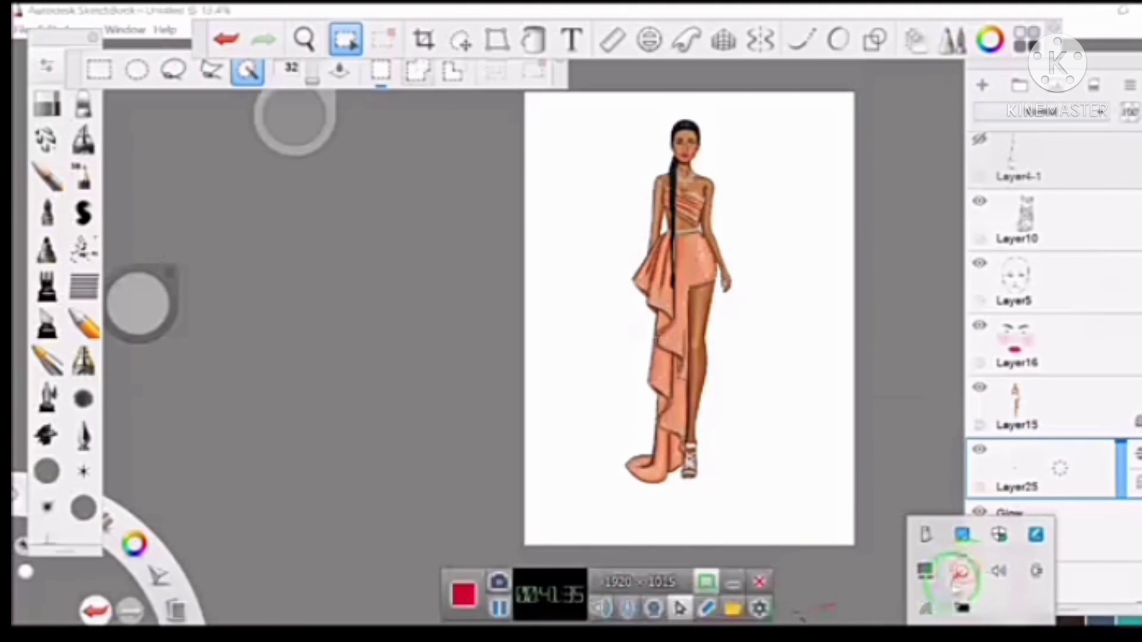